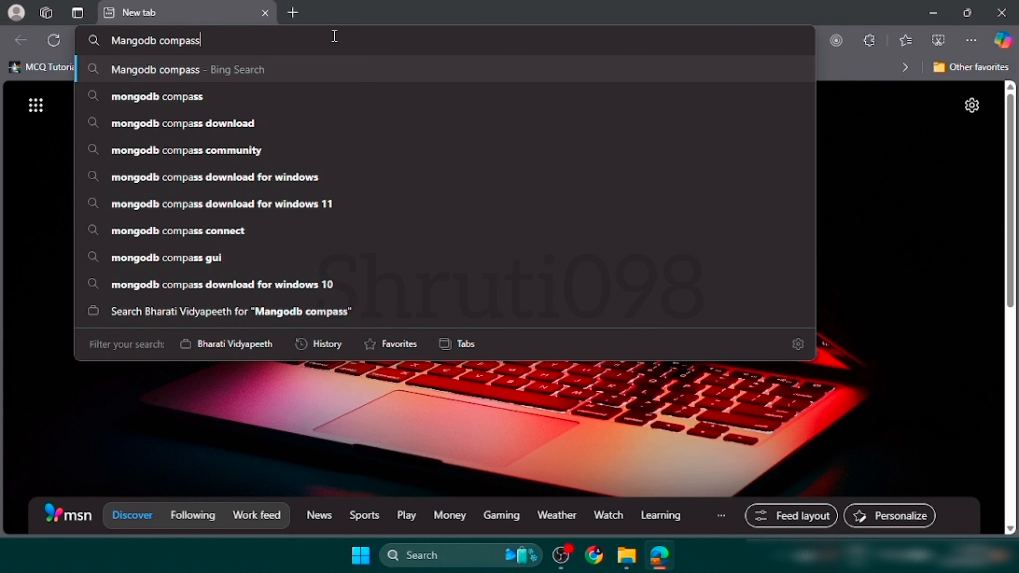
Search the web for "Mangodb compass" and open the MongoDB Compass Download (GUI) result.
{"action": "key", "text": "Return"}
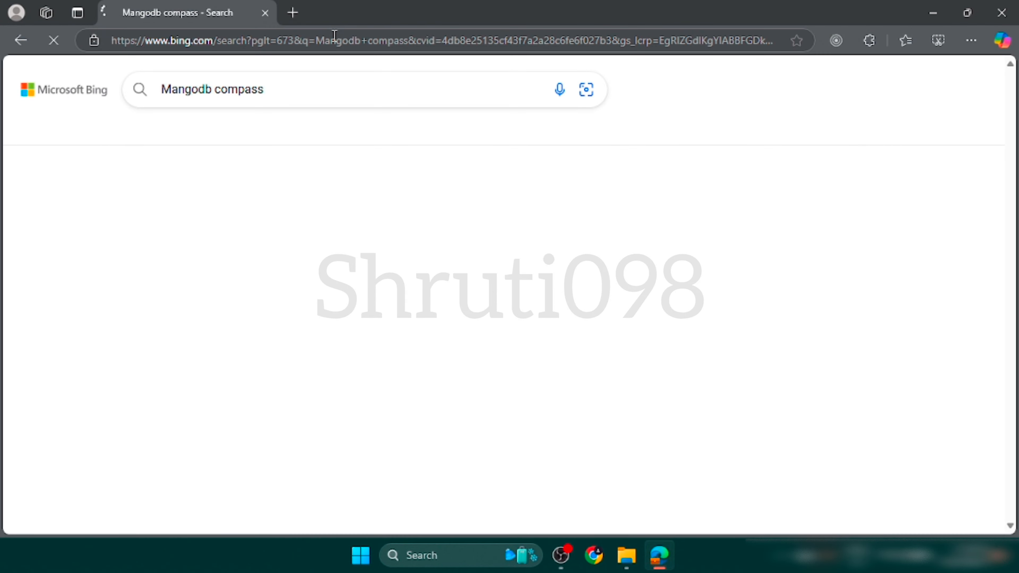
{"action": "scroll", "coordinate": [330, 284], "scroll_direction": "down", "scroll_amount": 2}
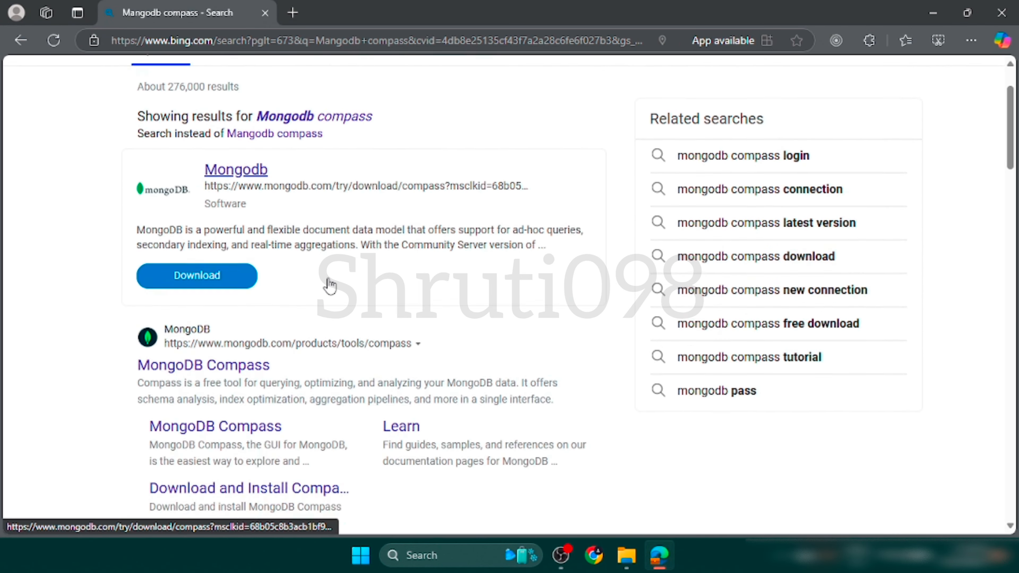
{"action": "scroll", "coordinate": [244, 206], "scroll_direction": "up", "scroll_amount": 1}
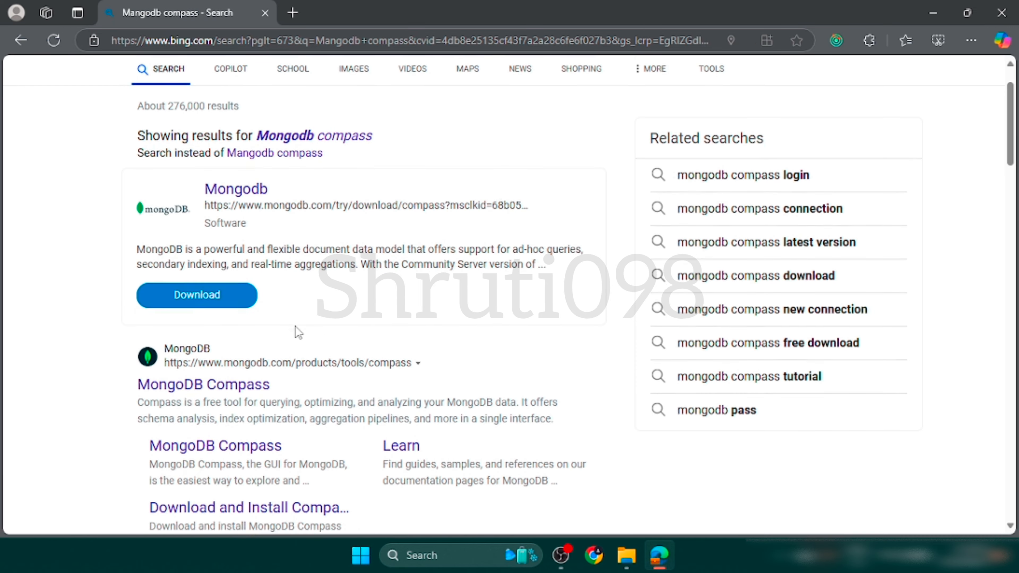
{"action": "scroll", "coordinate": [296, 327], "scroll_direction": "down", "scroll_amount": 5}
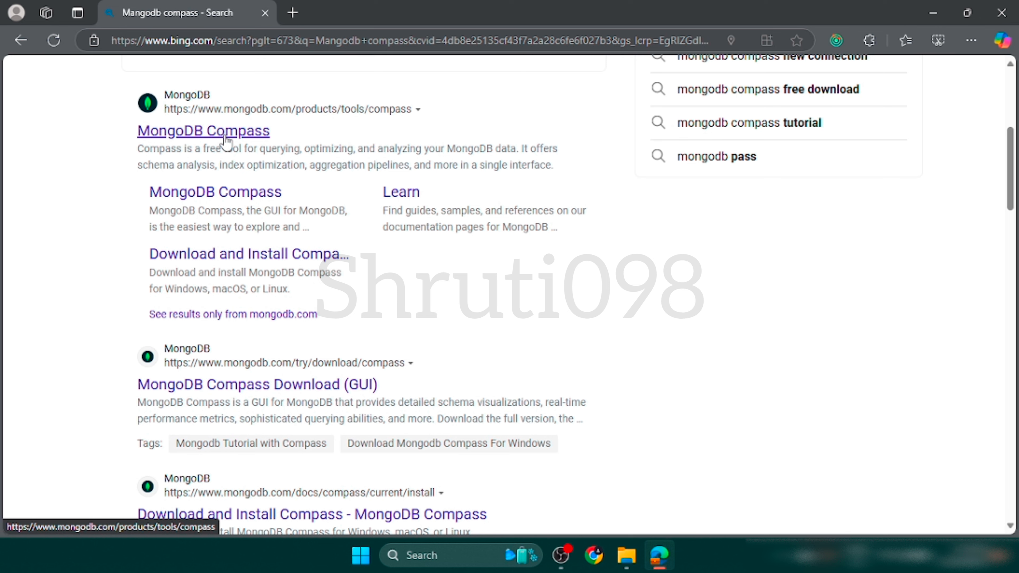
{"action": "scroll", "coordinate": [225, 139], "scroll_direction": "down", "scroll_amount": 5}
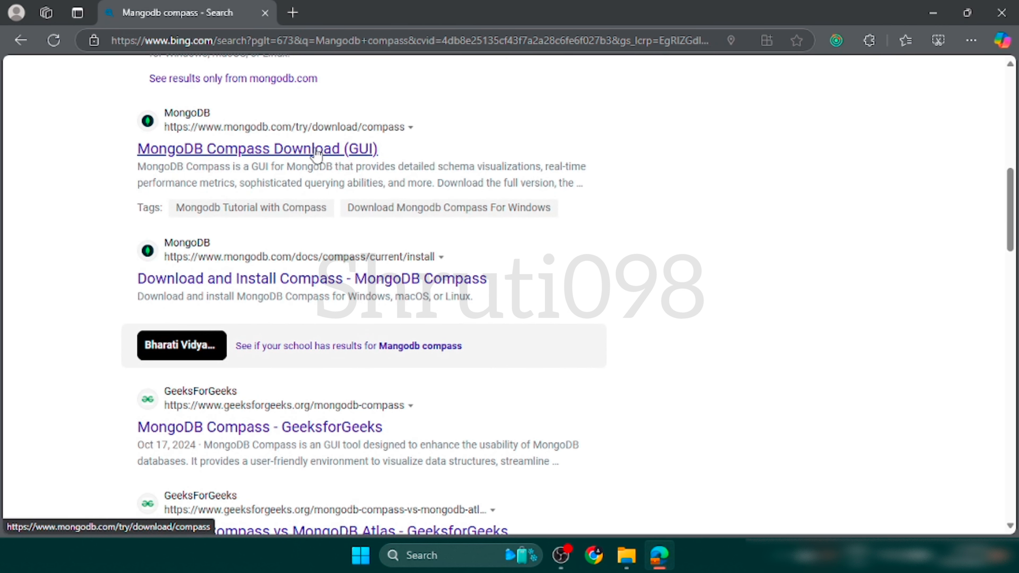
{"action": "left_click", "coordinate": [296, 152]}
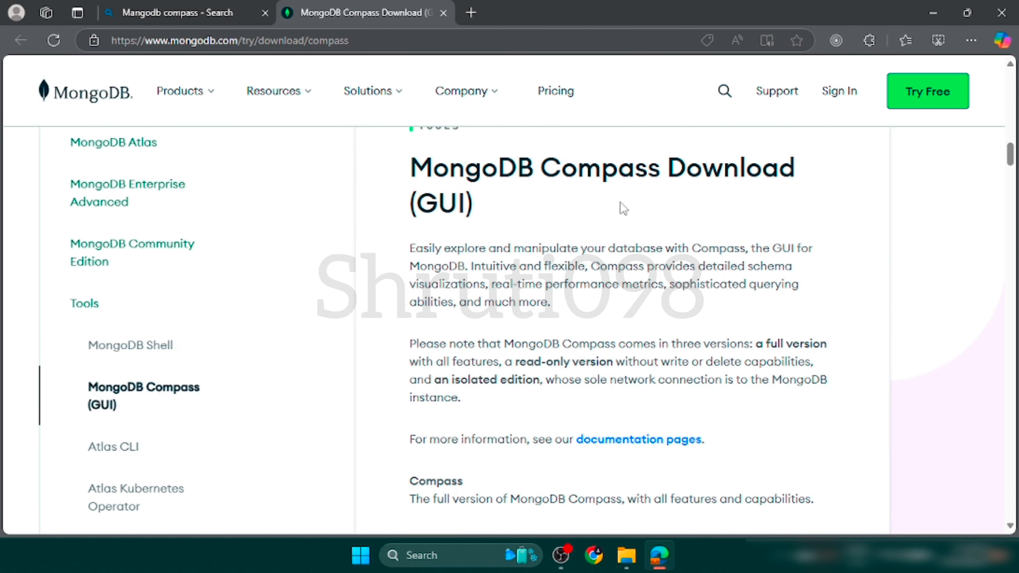
Download MongoDB Compass 1.44.7 (Stable) for Windows 64-bit (10+) as an exe package and close the search results page.
{"action": "scroll", "coordinate": [709, 204], "scroll_direction": "up", "scroll_amount": 4}
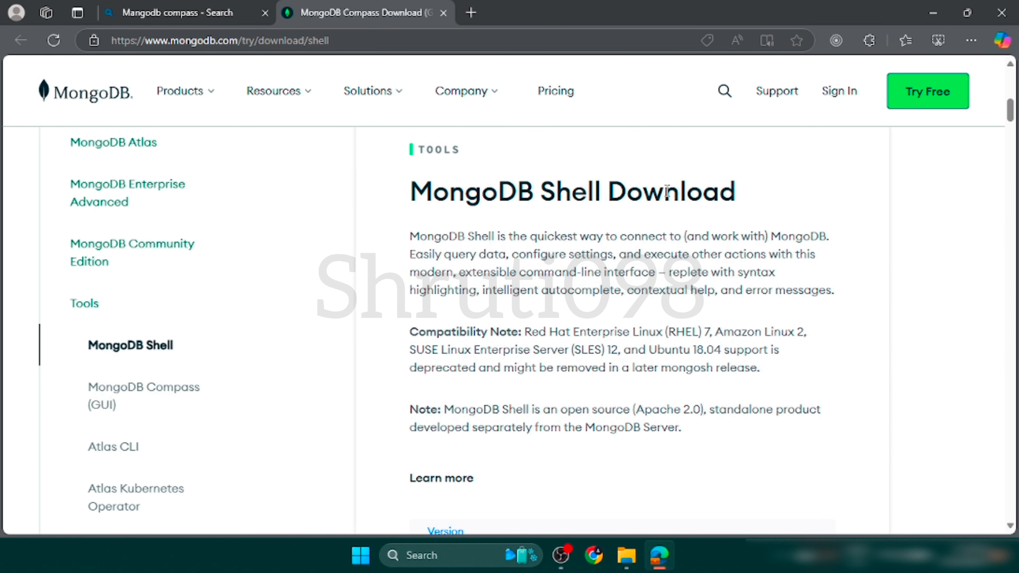
{"action": "scroll", "coordinate": [589, 312], "scroll_direction": "down", "scroll_amount": 5}
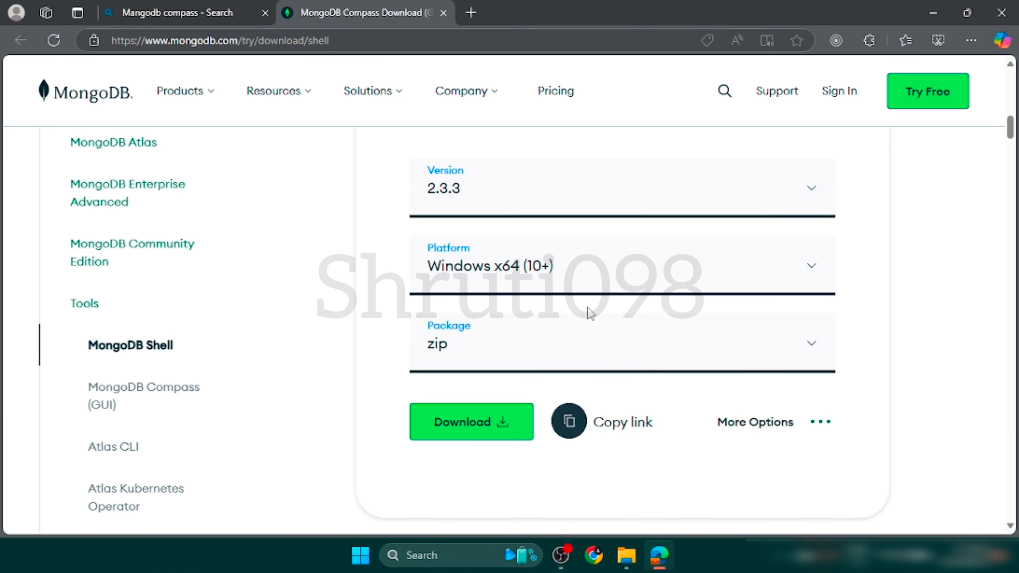
{"action": "scroll", "coordinate": [588, 309], "scroll_direction": "down", "scroll_amount": 6}
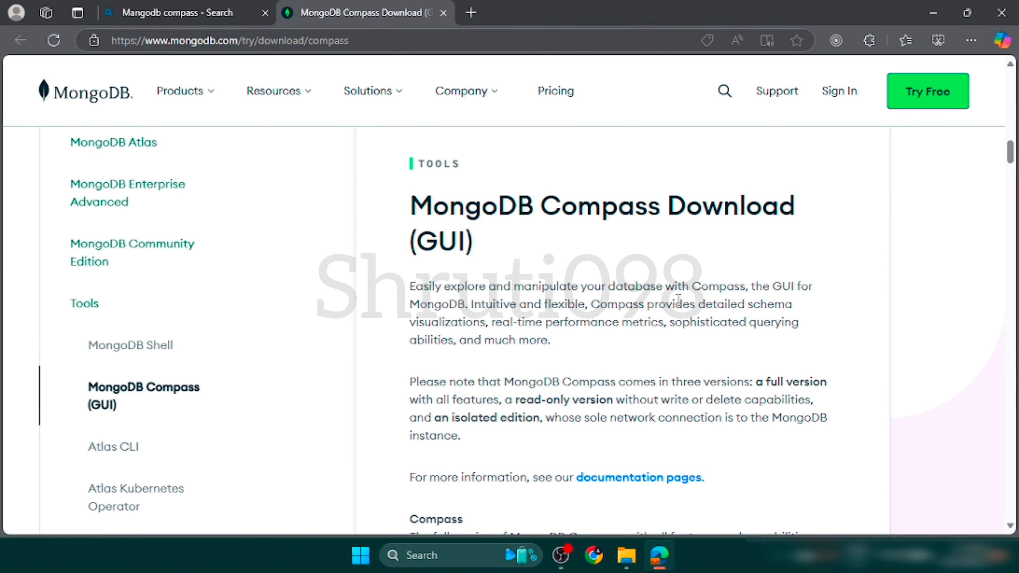
{"action": "scroll", "coordinate": [677, 302], "scroll_direction": "down", "scroll_amount": 8}
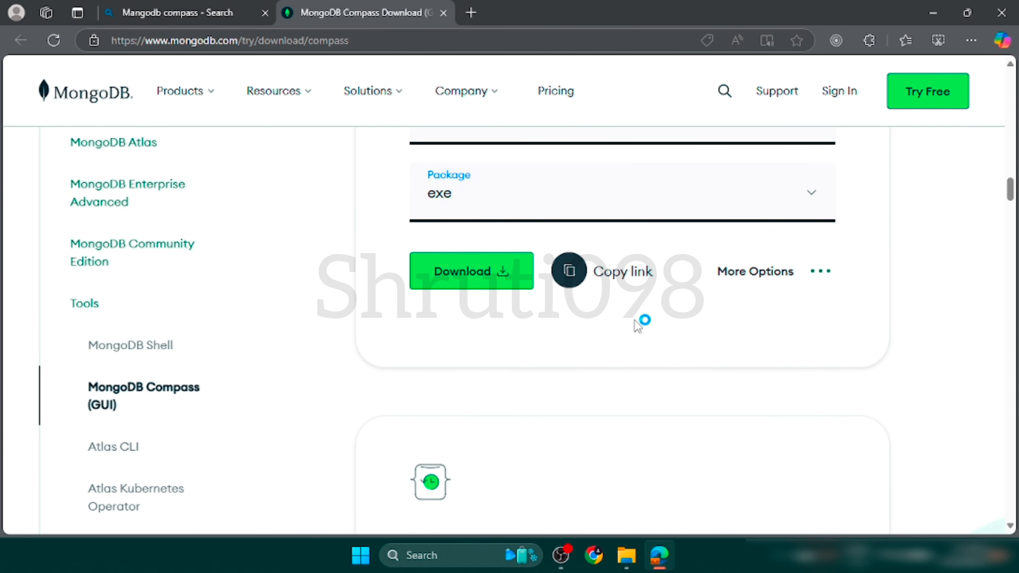
{"action": "scroll", "coordinate": [673, 278], "scroll_direction": "up", "scroll_amount": 4}
{"action": "scroll", "coordinate": [586, 182], "scroll_direction": "up", "scroll_amount": 5}
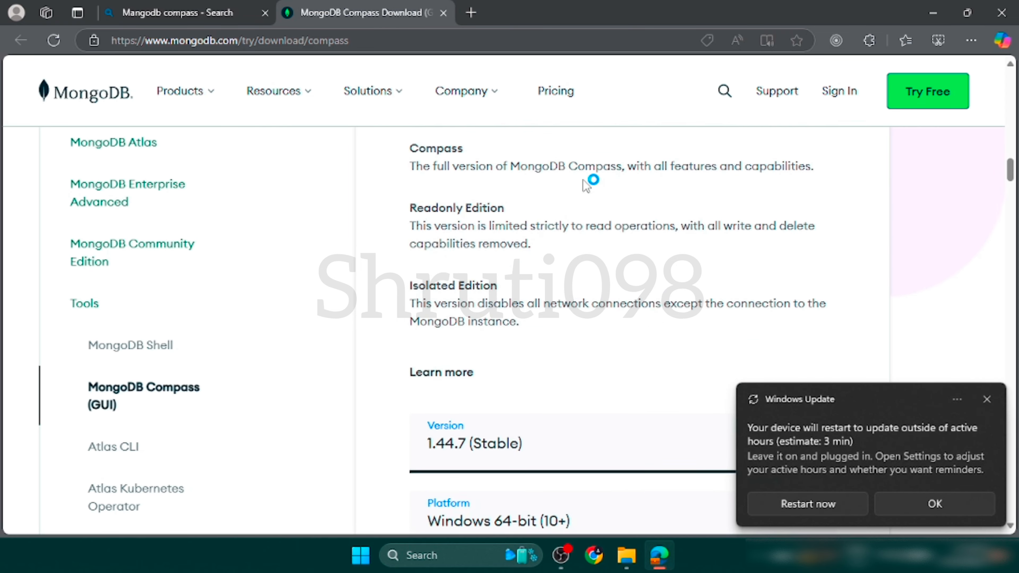
{"action": "scroll", "coordinate": [587, 182], "scroll_direction": "up", "scroll_amount": 3}
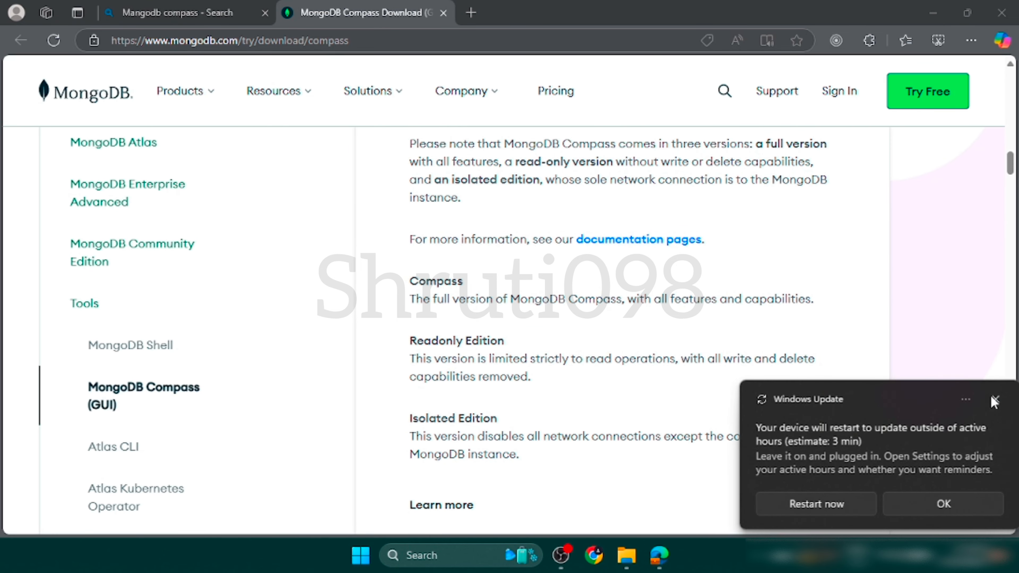
{"action": "left_click", "coordinate": [993, 400]}
{"action": "scroll", "coordinate": [625, 353], "scroll_direction": "up", "scroll_amount": 7}
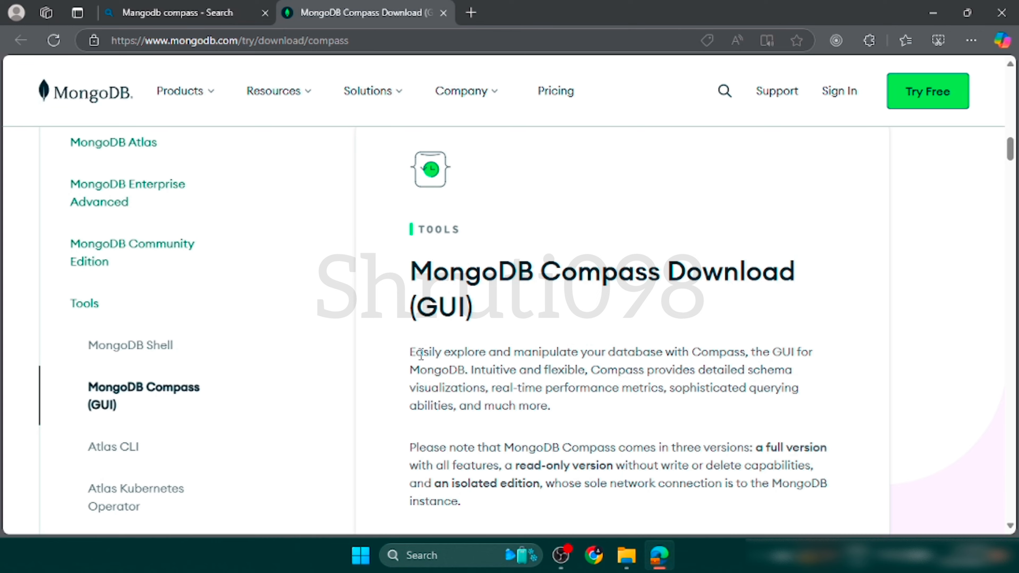
{"action": "scroll", "coordinate": [522, 366], "scroll_direction": "down", "scroll_amount": 5}
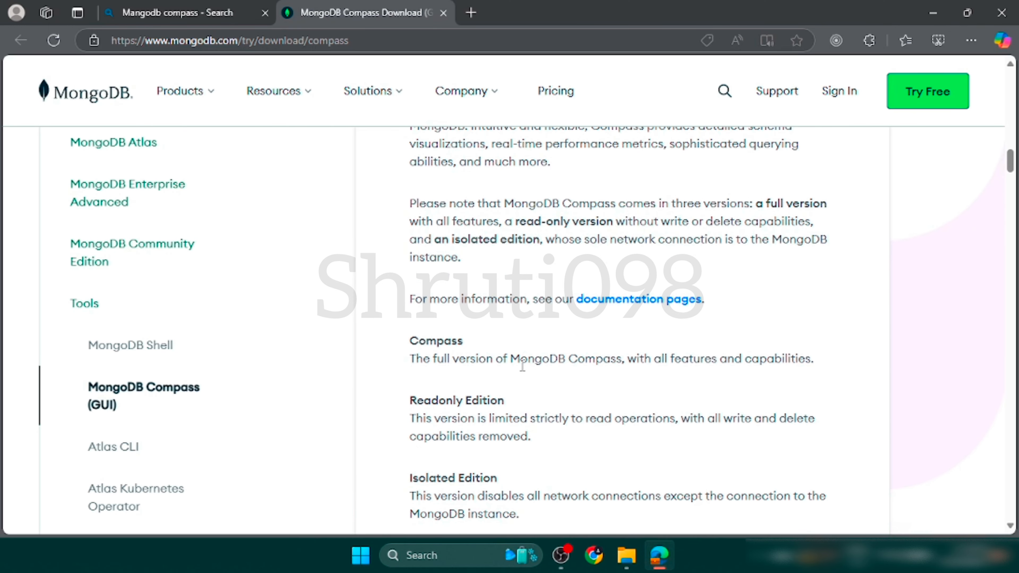
{"action": "scroll", "coordinate": [522, 365], "scroll_direction": "down", "scroll_amount": 7}
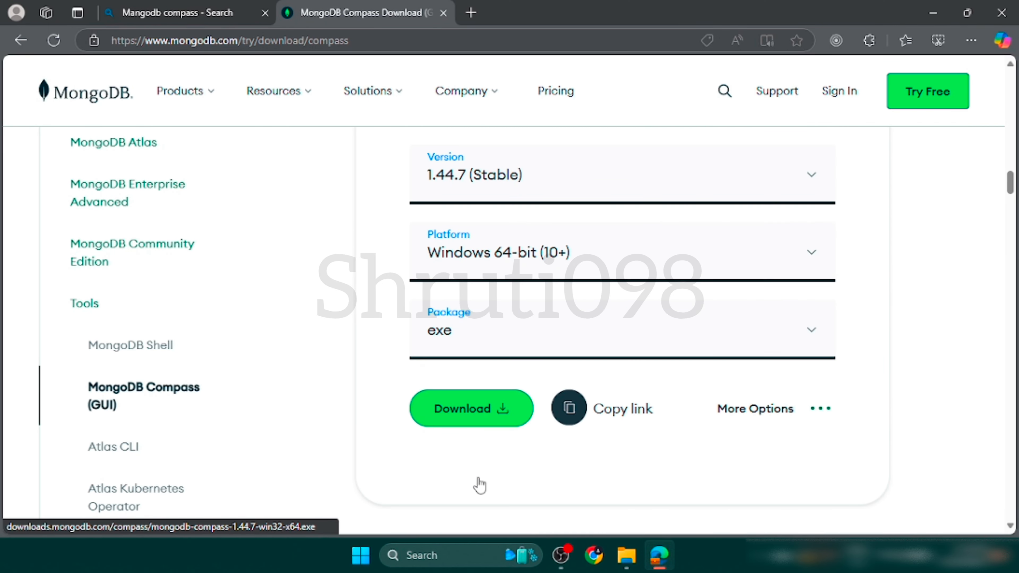
{"action": "left_click", "coordinate": [484, 417]}
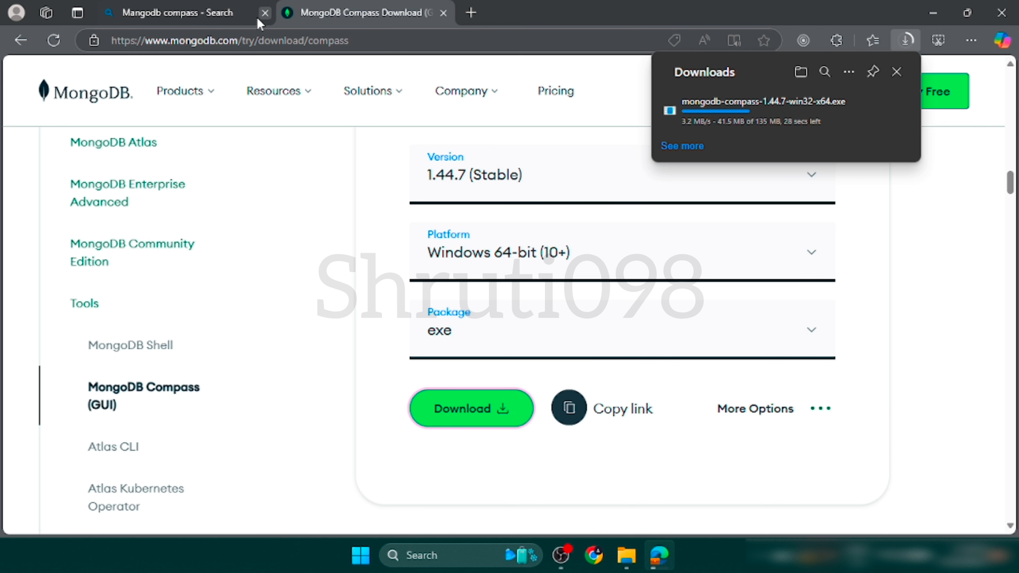
{"action": "left_click", "coordinate": [265, 13]}
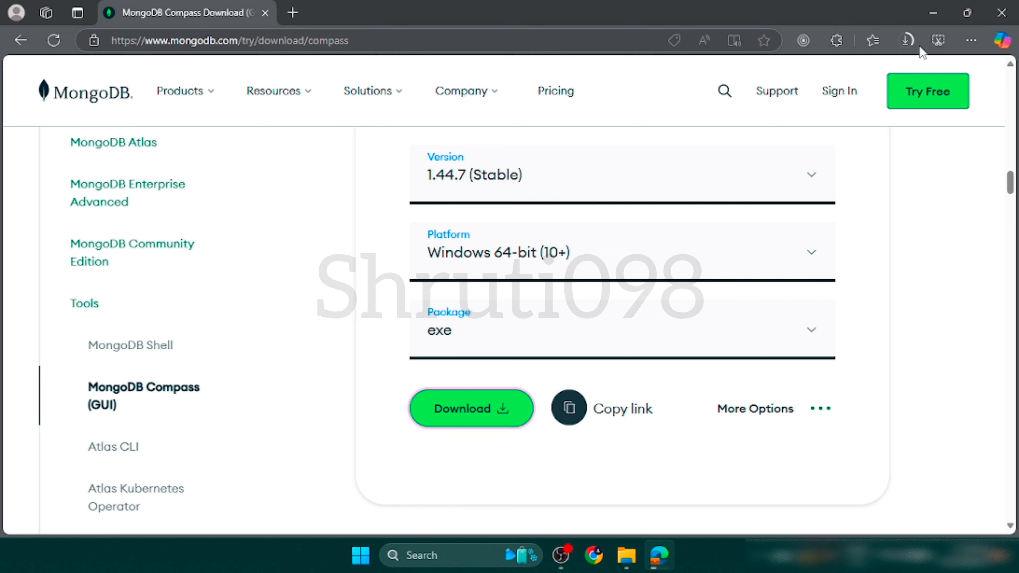
{"action": "left_click", "coordinate": [905, 40]}
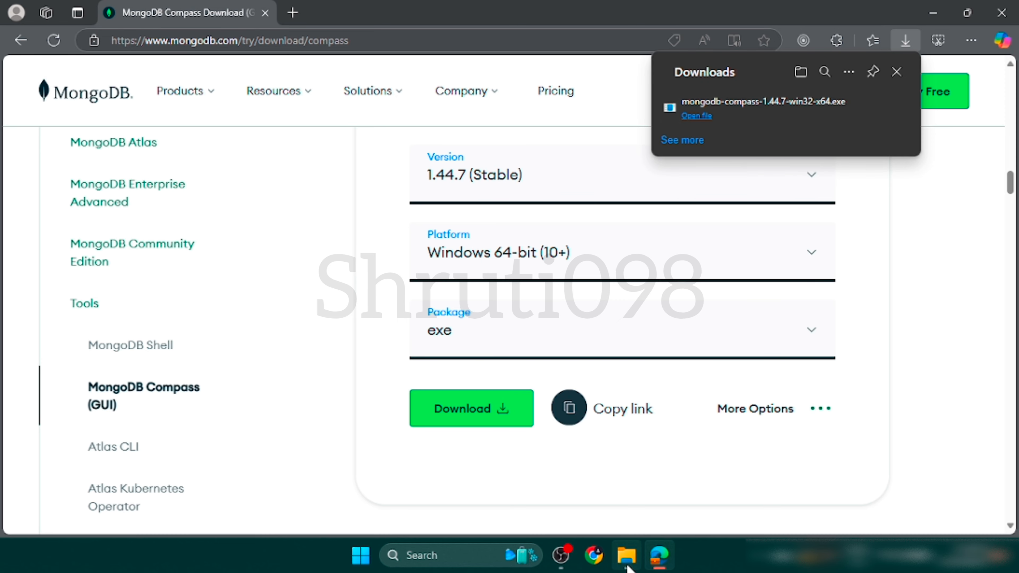
Move mongodb-compass-1.44.7-win32-x64.exe from the Downloads folder into the MangoDB folder on drive C in File Explorer.
{"action": "left_click", "coordinate": [627, 554]}
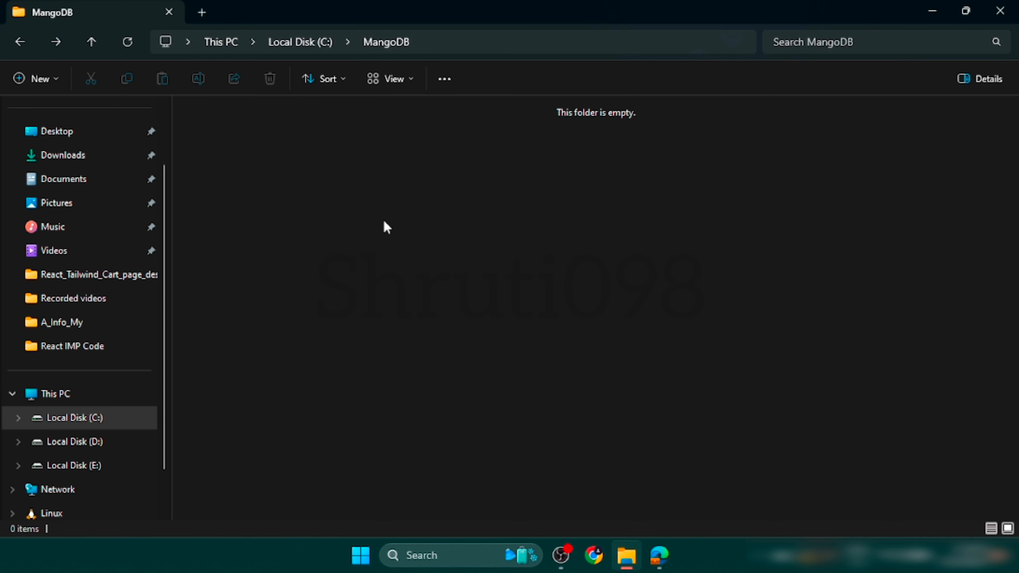
{"action": "left_click", "coordinate": [55, 165]}
{"action": "left_click", "coordinate": [253, 193]}
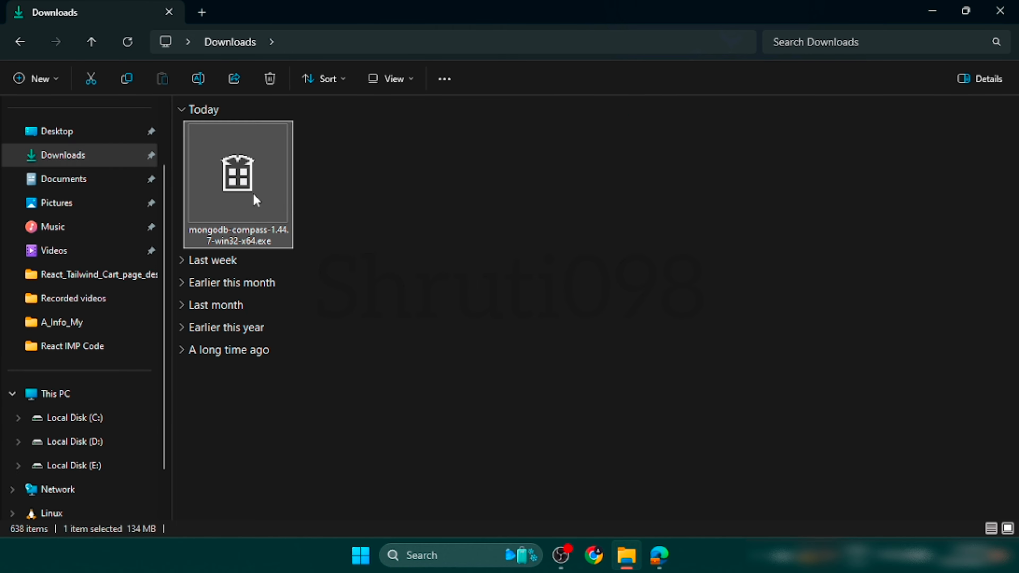
{"action": "key", "text": "ctrl+c"}
{"action": "key", "text": "ctrl+x"}
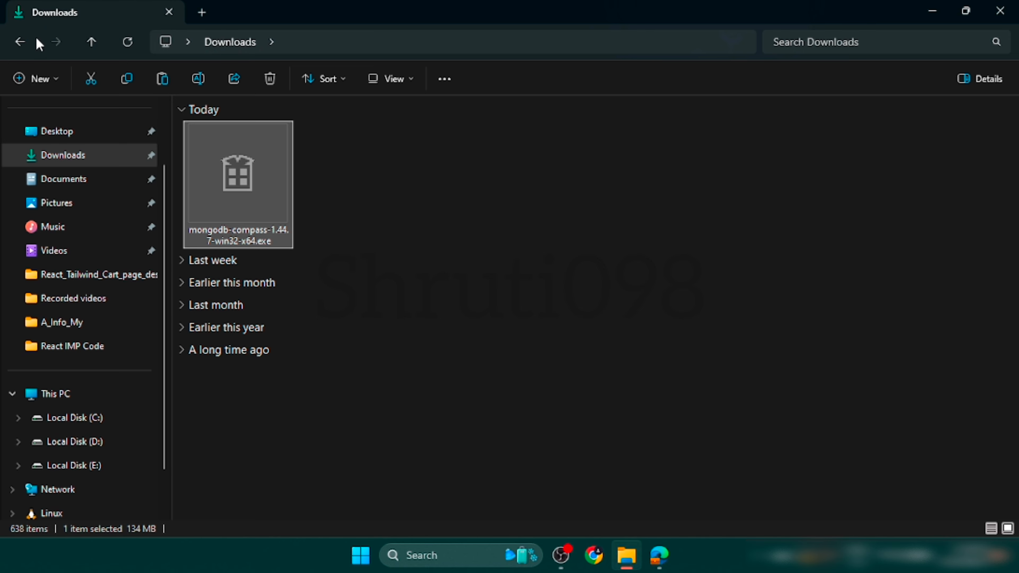
{"action": "left_click", "coordinate": [18, 41]}
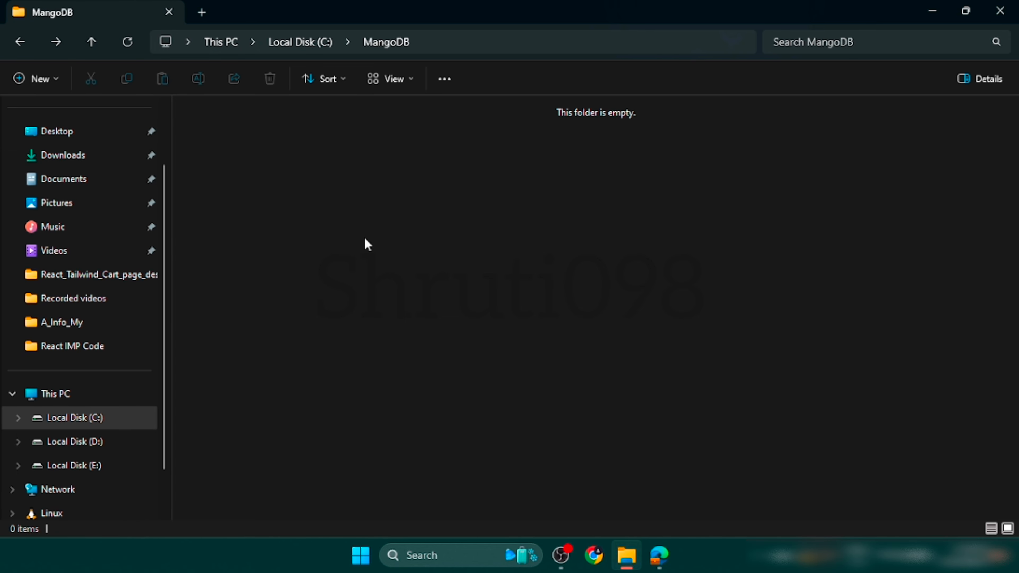
{"action": "key", "text": "ctrl+v"}
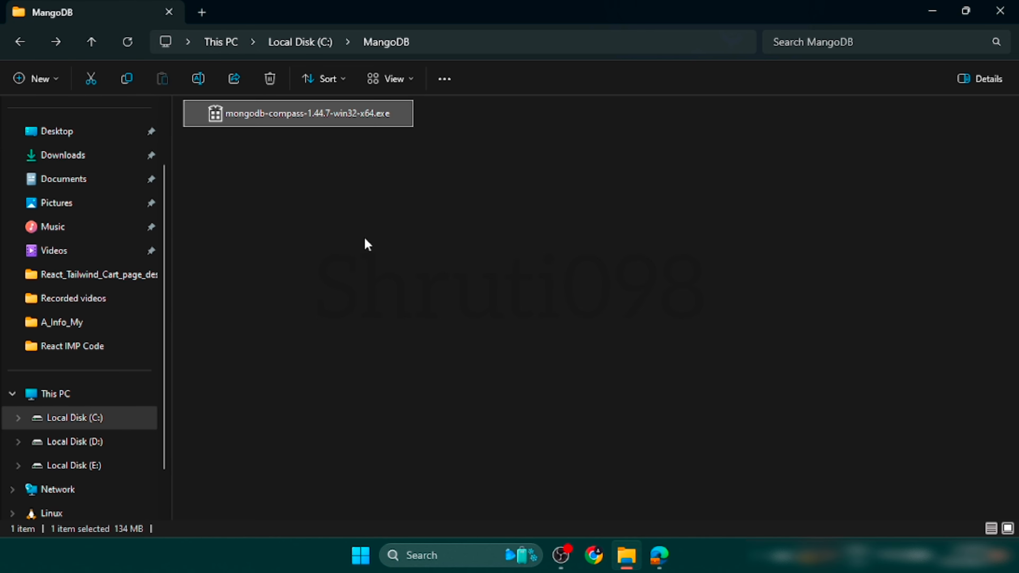
Deselect the moved installer, switch to the Edge browser and close its window.
{"action": "left_click", "coordinate": [509, 264]}
{"action": "left_click", "coordinate": [660, 559]}
{"action": "left_click", "coordinate": [1002, 10]}
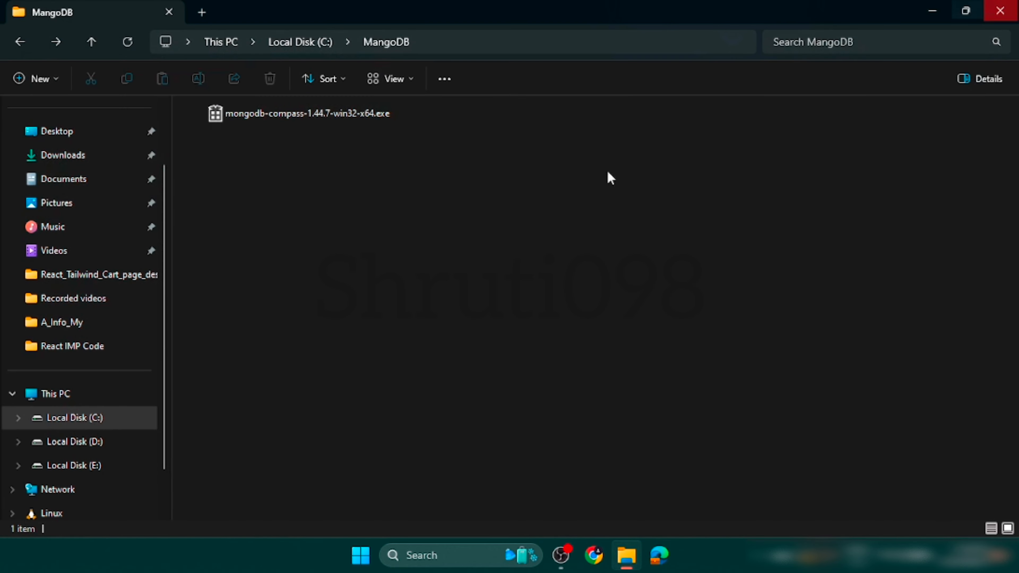
Run the mongodb-compass-1.44.7-win32-x64.exe installer as administrator.
{"action": "right_click", "coordinate": [245, 196]}
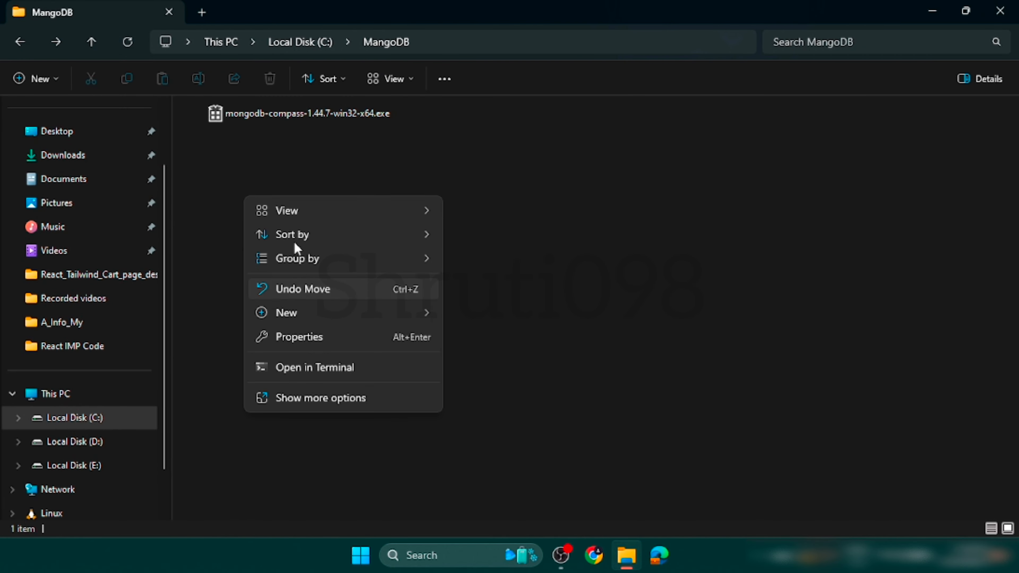
{"action": "left_click", "coordinate": [236, 214]}
{"action": "left_click", "coordinate": [224, 110]}
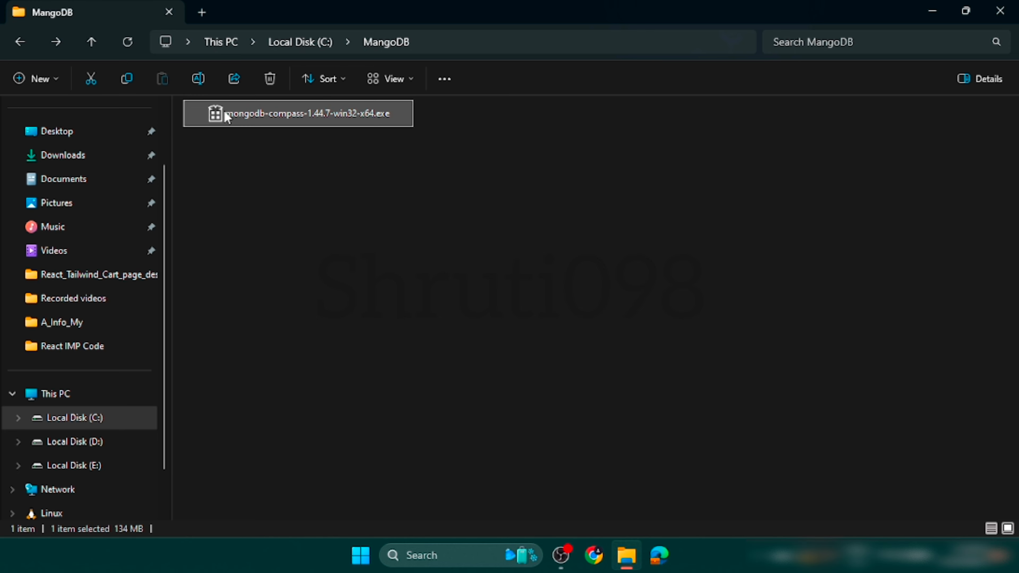
{"action": "right_click", "coordinate": [225, 110]}
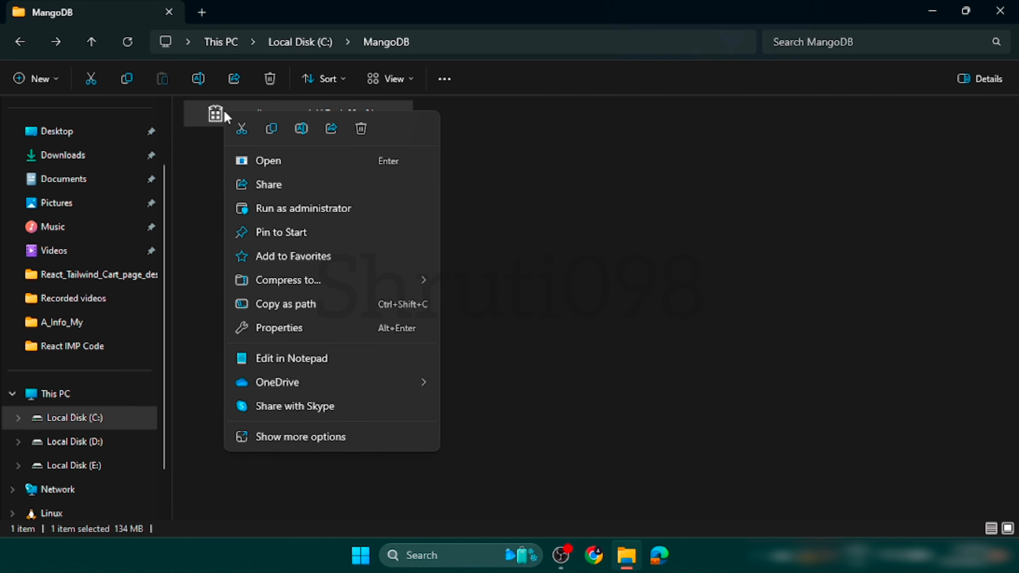
{"action": "left_click", "coordinate": [355, 209]}
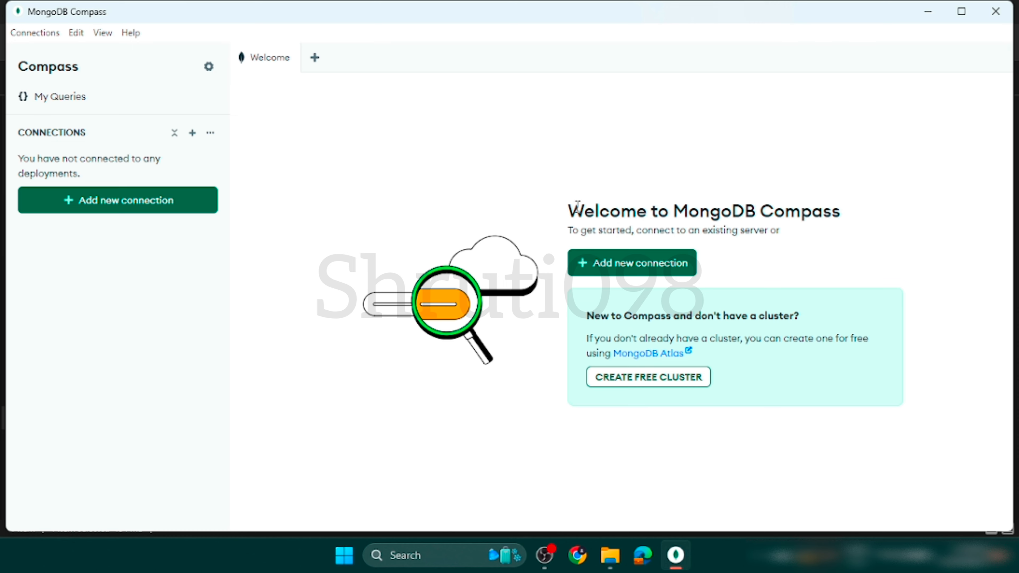
{"action": "left_click_drag", "start_coordinate": [574, 203], "coordinate": [852, 211]}
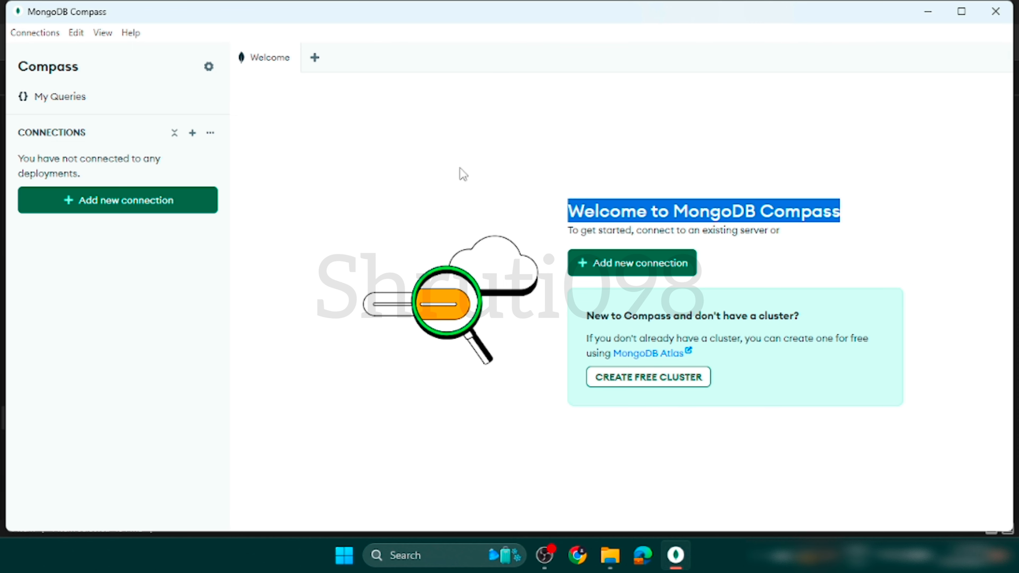
{"action": "left_click", "coordinate": [318, 185]}
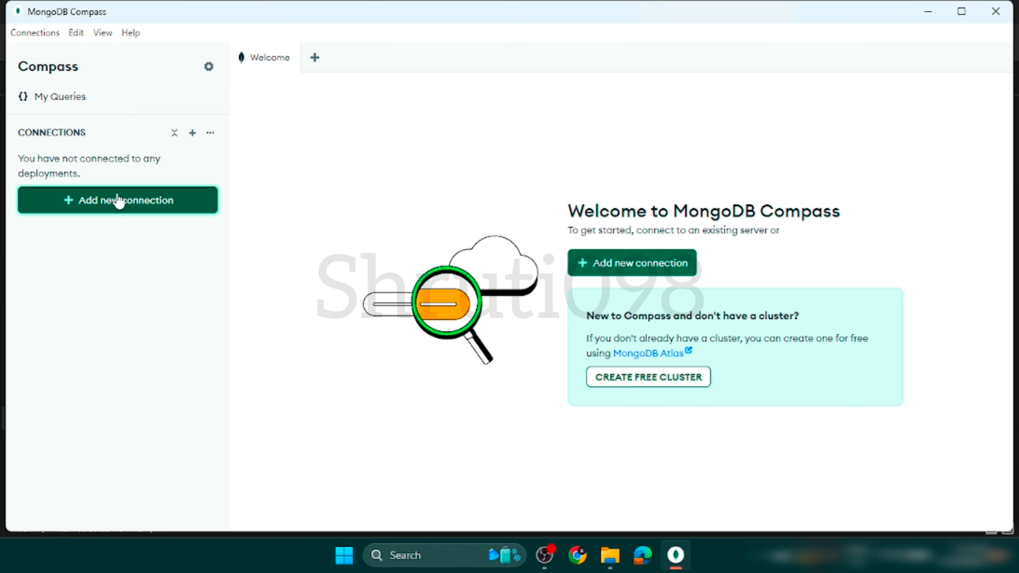
Add a new connection with the URI mongodb://localhost:27017/, then save it and try to connect.
{"action": "left_click", "coordinate": [90, 201]}
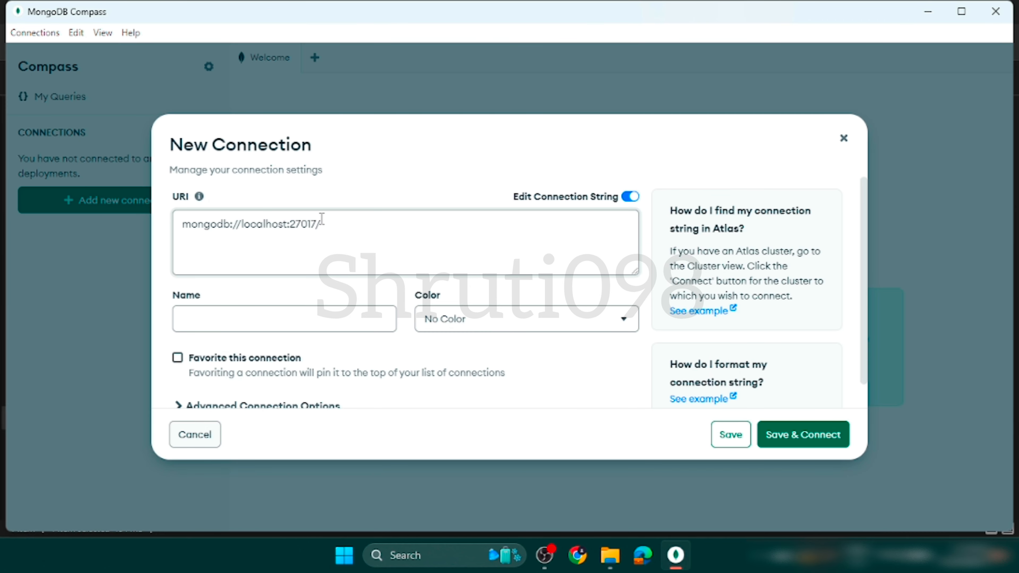
{"action": "left_click_drag", "start_coordinate": [325, 220], "coordinate": [156, 229]}
{"action": "left_click", "coordinate": [344, 266]}
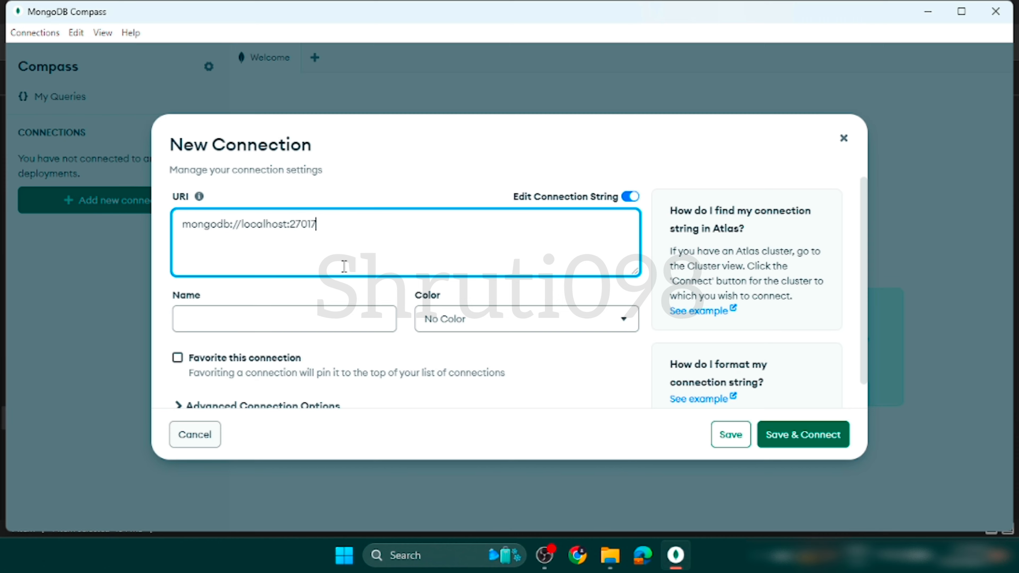
{"action": "scroll", "coordinate": [341, 261], "scroll_direction": "down", "scroll_amount": 1}
{"action": "left_click", "coordinate": [768, 437]}
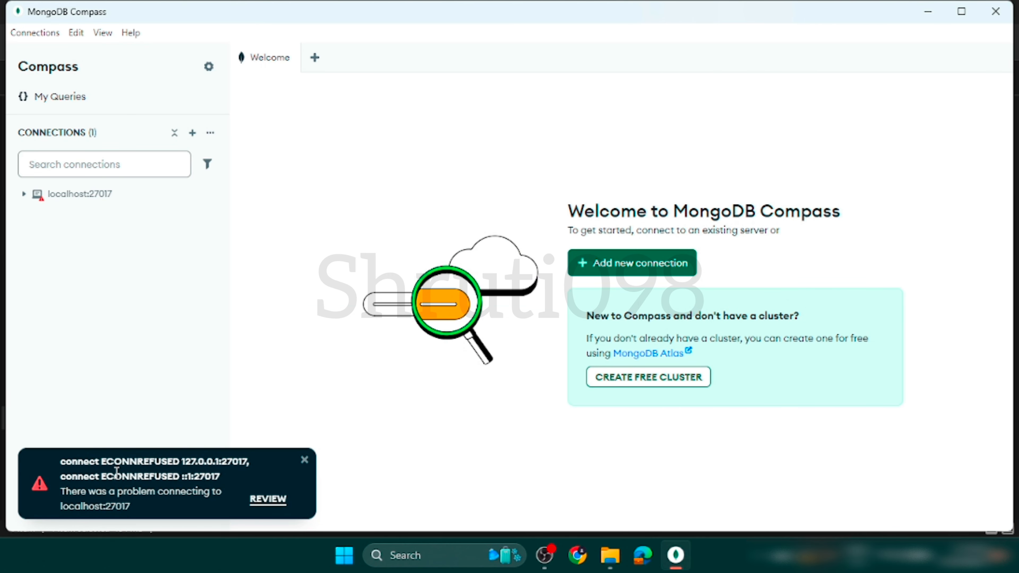
Review the connection problem reported for localhost:27017 in its connection settings.
{"action": "left_click_drag", "start_coordinate": [56, 463], "coordinate": [142, 511]}
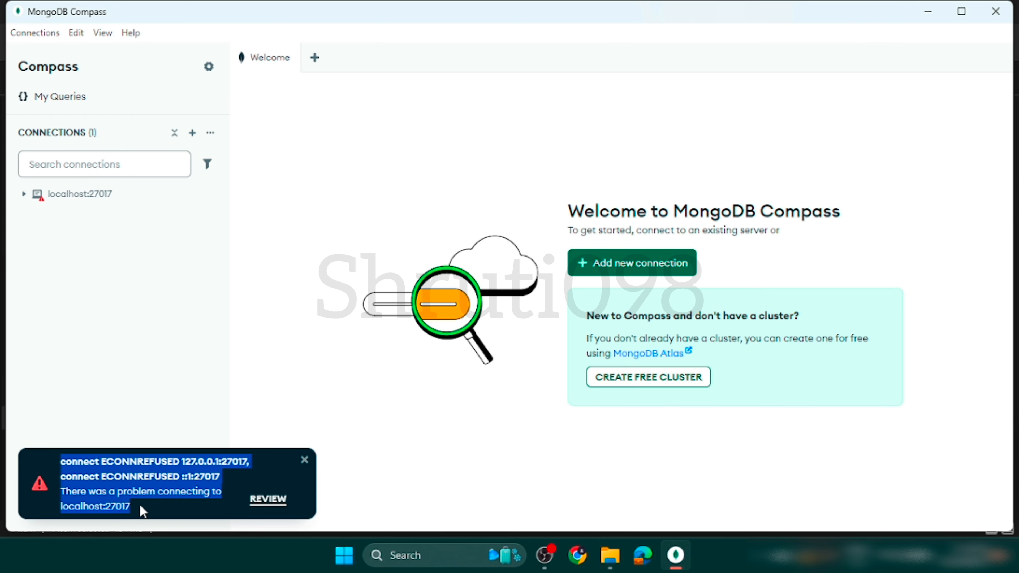
{"action": "left_click", "coordinate": [268, 498]}
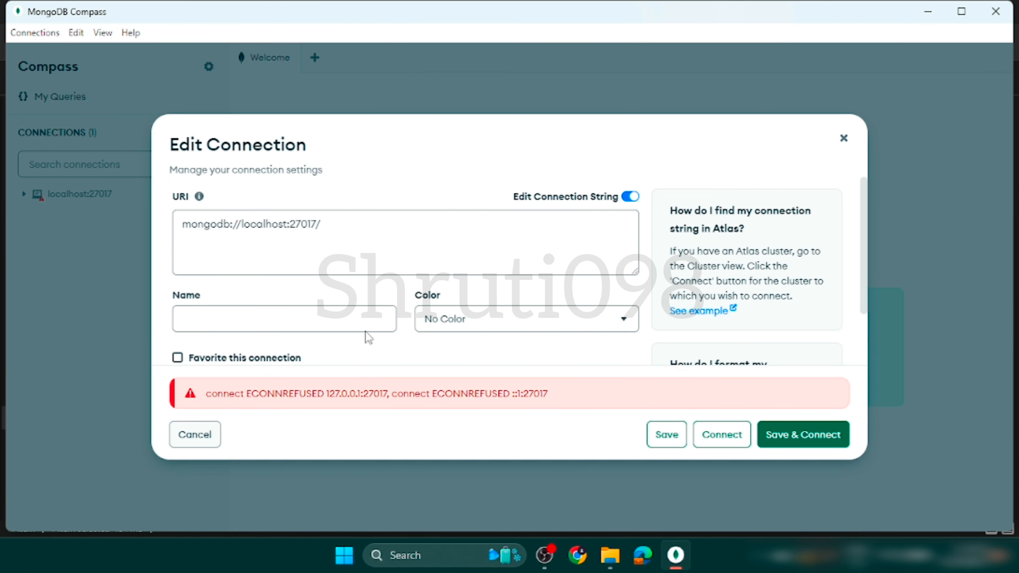
{"action": "left_click_drag", "start_coordinate": [217, 394], "coordinate": [289, 393]}
{"action": "left_click", "coordinate": [309, 394]}
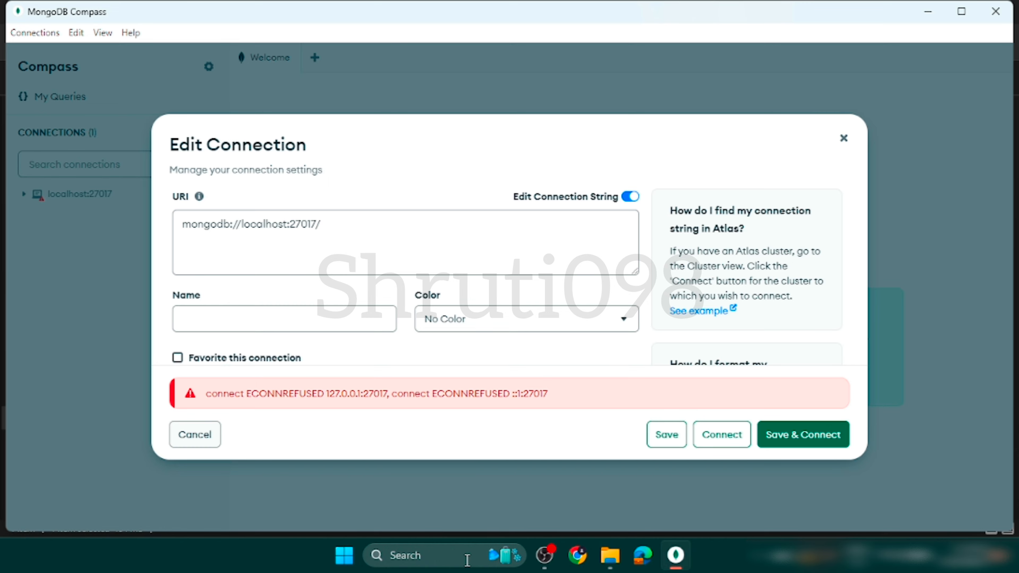
{"action": "left_click", "coordinate": [457, 563]}
{"action": "type", "text": "cmd"}
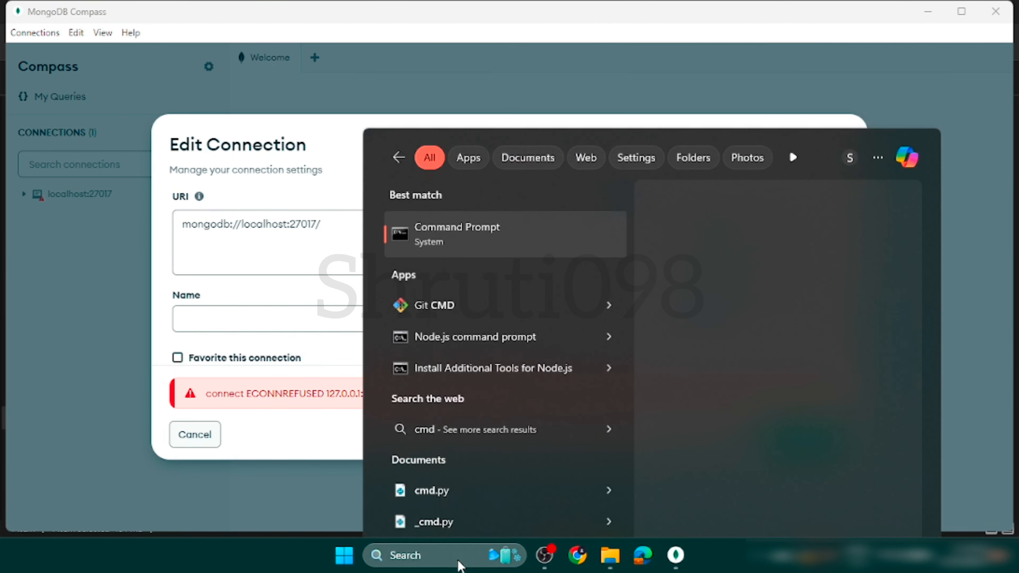
{"action": "key", "text": "Return"}
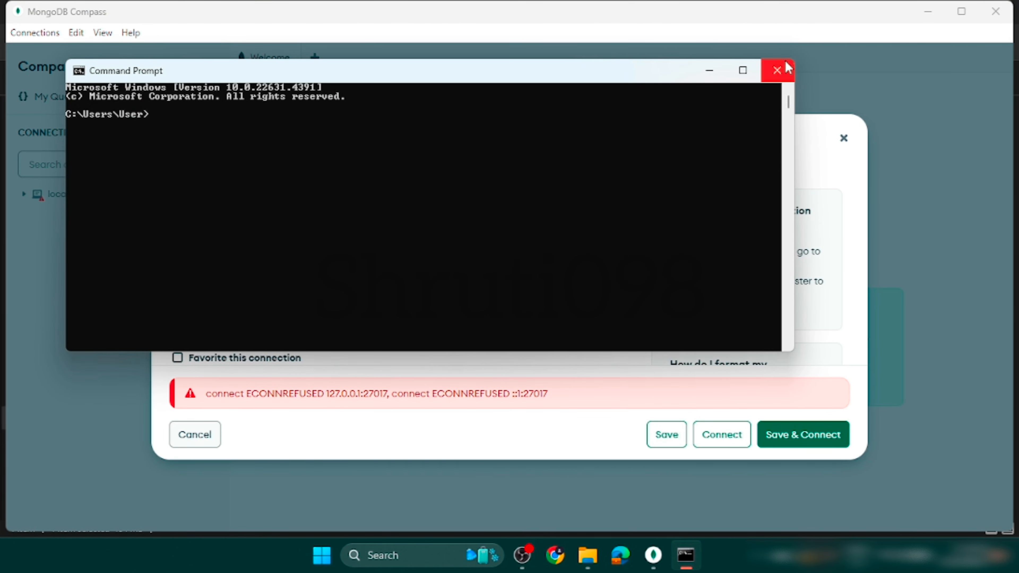
{"action": "left_click", "coordinate": [777, 70]}
Open Windows Terminal with a PowerShell session, maximize its window and clear the screen.
{"action": "left_click", "coordinate": [406, 556]}
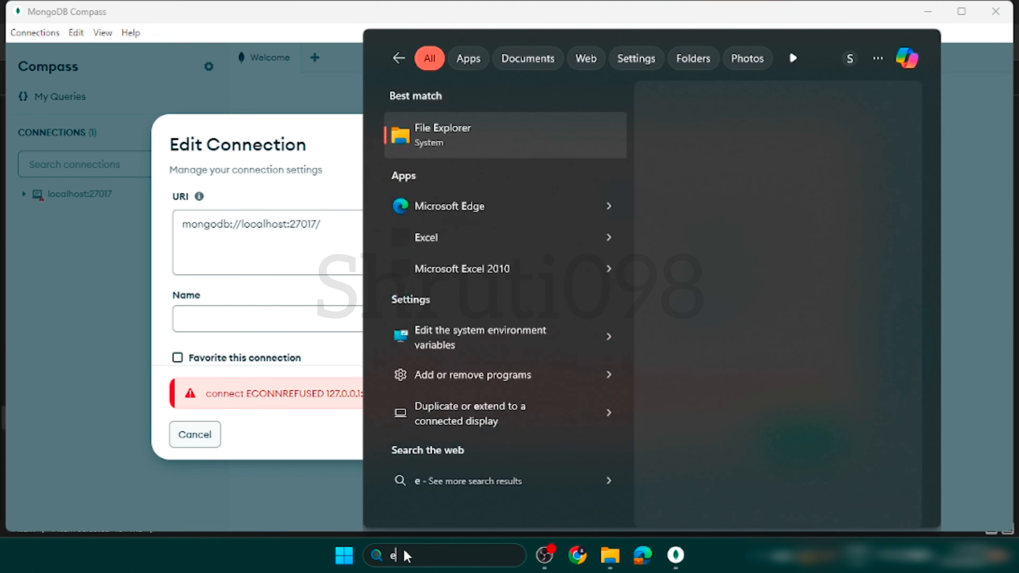
{"action": "type", "text": "ter"}
{"action": "key", "text": "Return"}
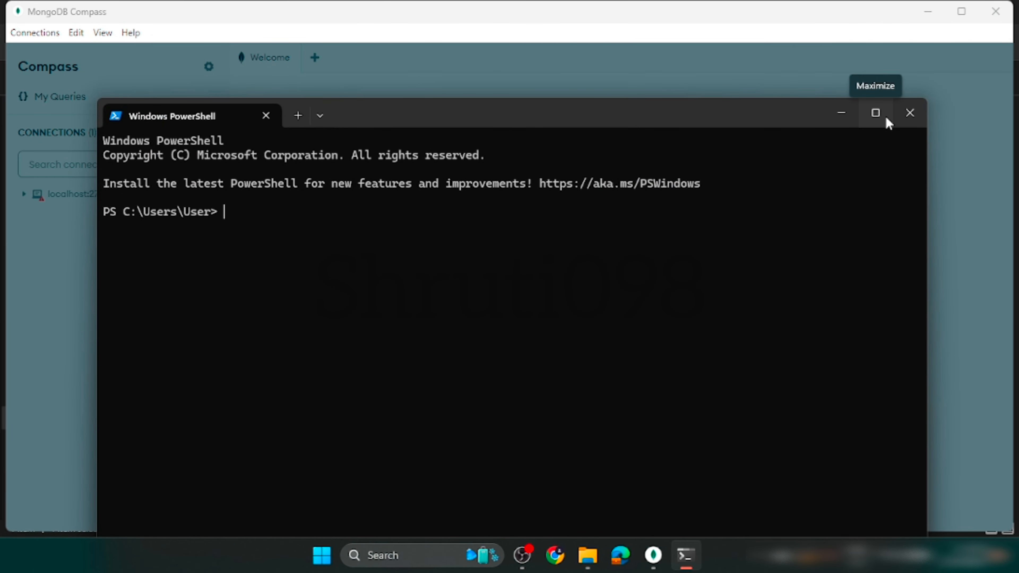
{"action": "left_click", "coordinate": [884, 115]}
{"action": "scroll", "coordinate": [246, 197], "scroll_direction": "up", "scroll_amount": 8}
{"action": "type", "text": "clea"}
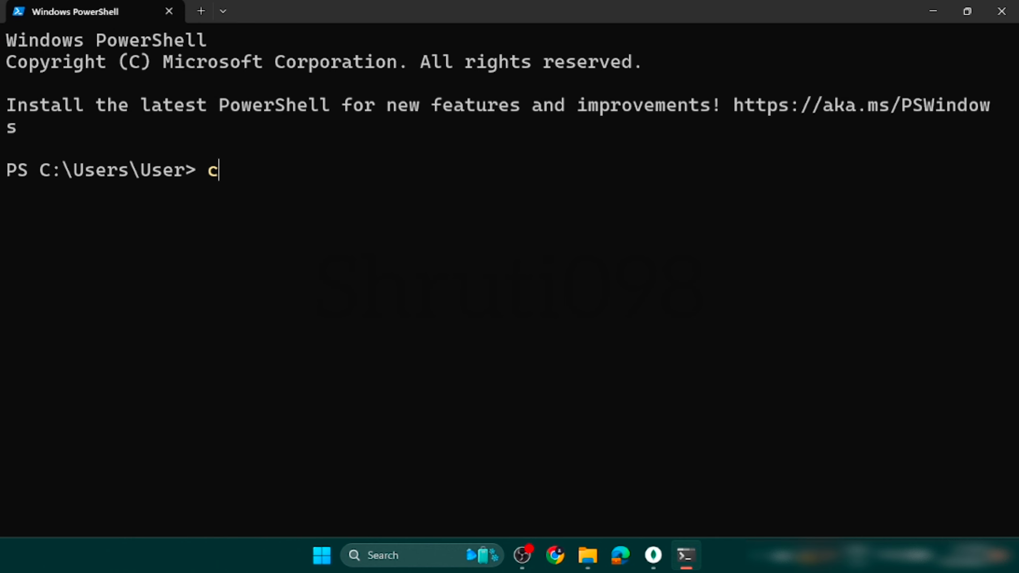
{"action": "type", "text": "r"}
{"action": "key", "text": "Return"}
Run mongod --version in PowerShell to check for the MongoDB server, and compare with the connection error in MongoDB Compass.
{"action": "type", "text": "mon"}
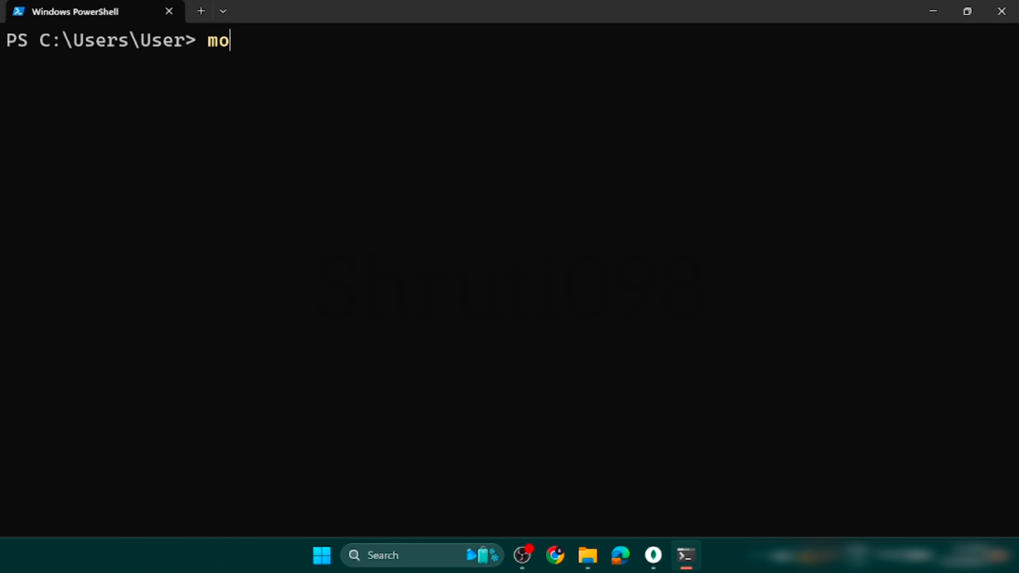
{"action": "type", "text": "god -"}
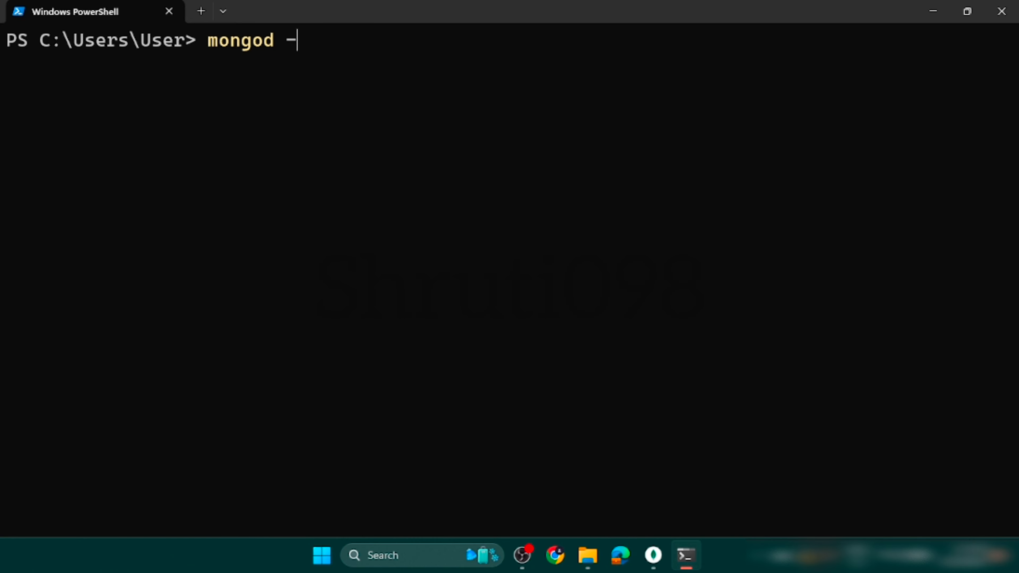
{"action": "type", "text": "-versi"}
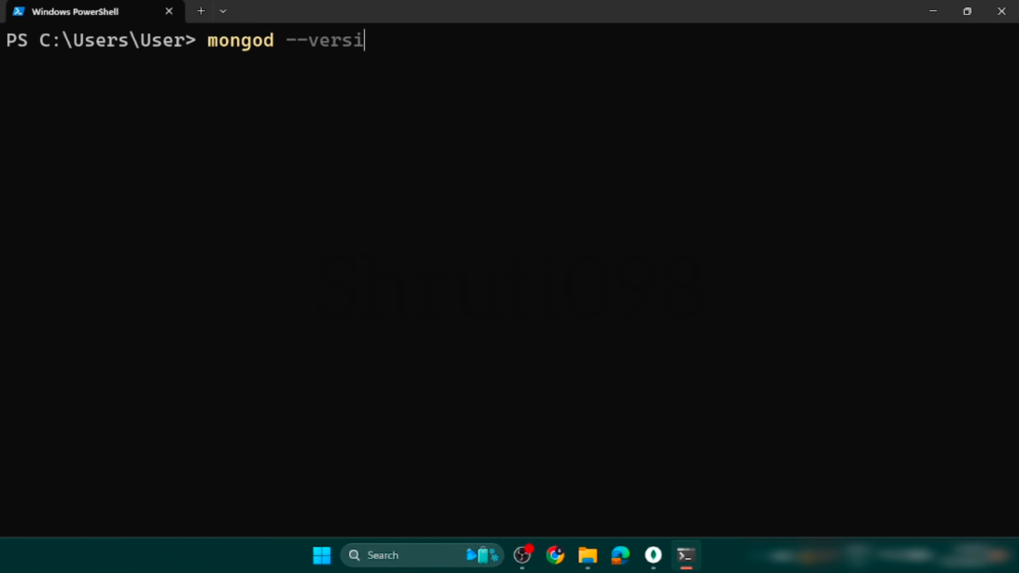
{"action": "type", "text": "on"}
{"action": "key", "text": "Return"}
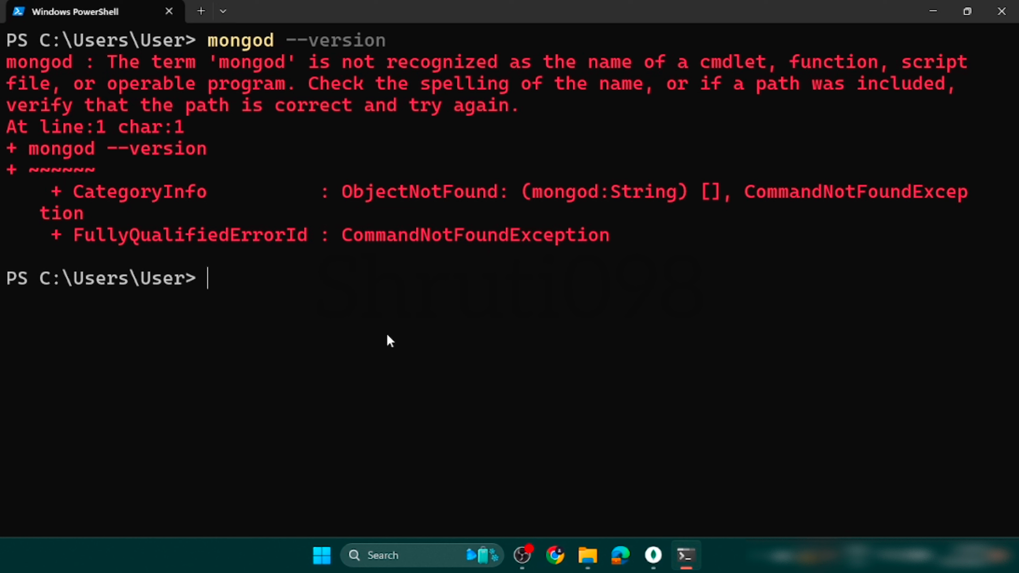
{"action": "left_click", "coordinate": [653, 555]}
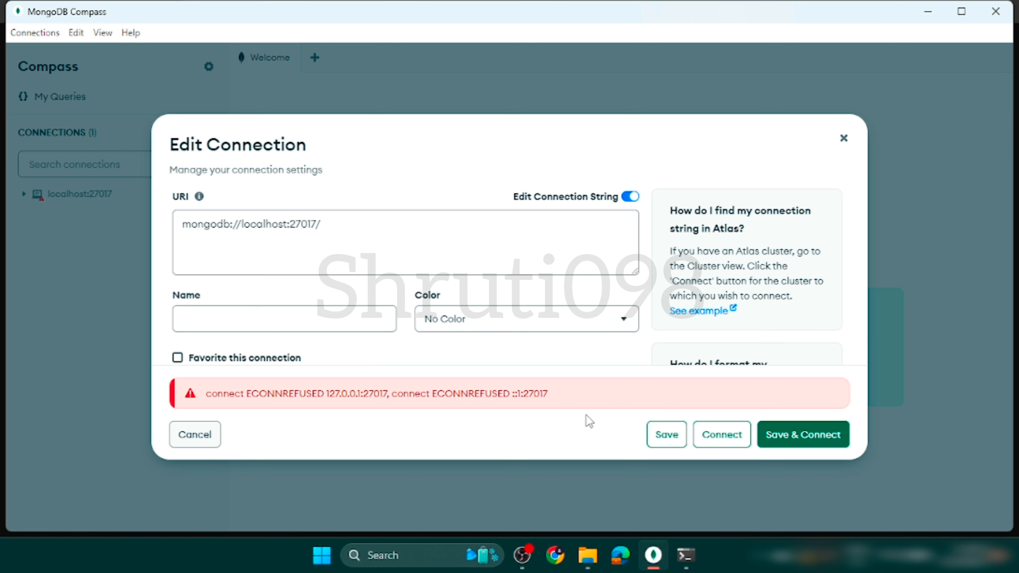
{"action": "left_click", "coordinate": [686, 557]}
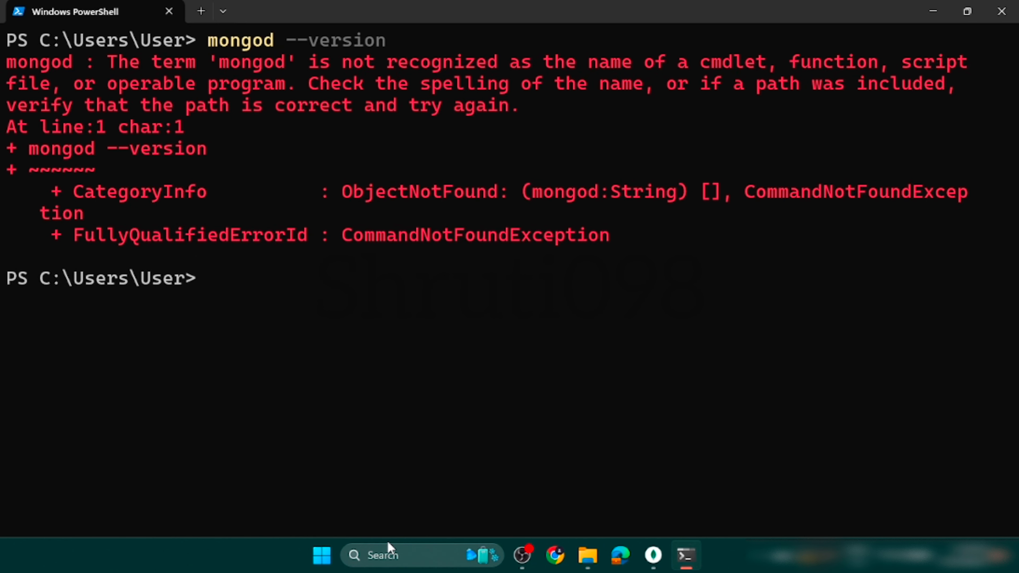
Open Windows Services, look through the alphabetical list for a MongoDB service, and close the window.
{"action": "left_click", "coordinate": [402, 556]}
{"action": "type", "text": "ser"}
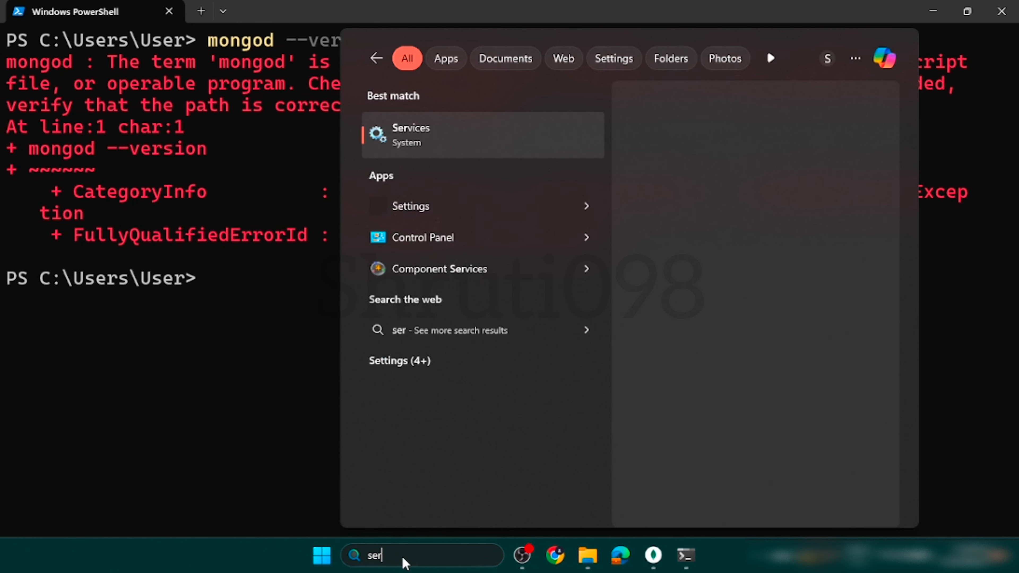
{"action": "key", "text": "Return"}
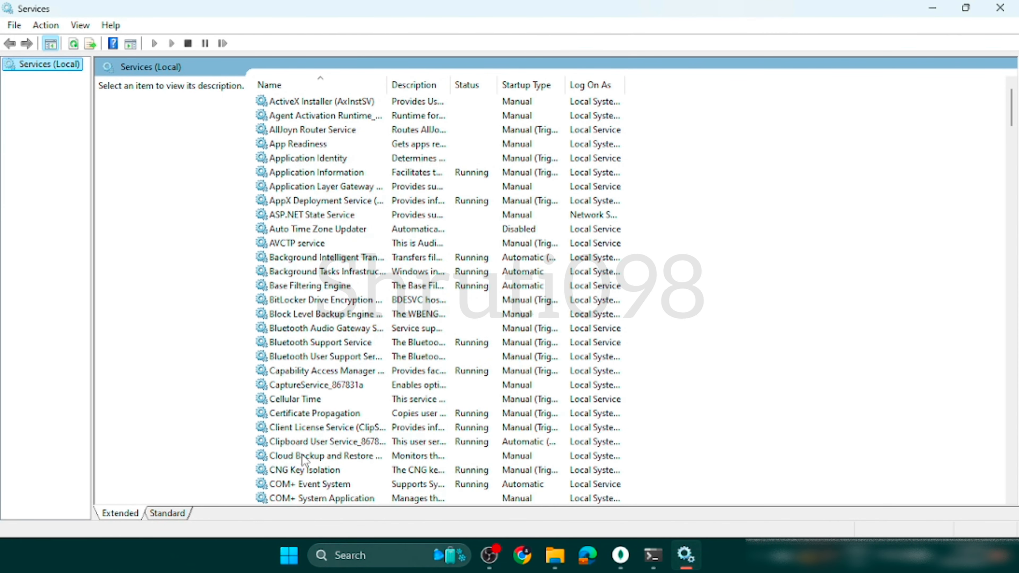
{"action": "scroll", "coordinate": [303, 459], "scroll_direction": "down", "scroll_amount": 20}
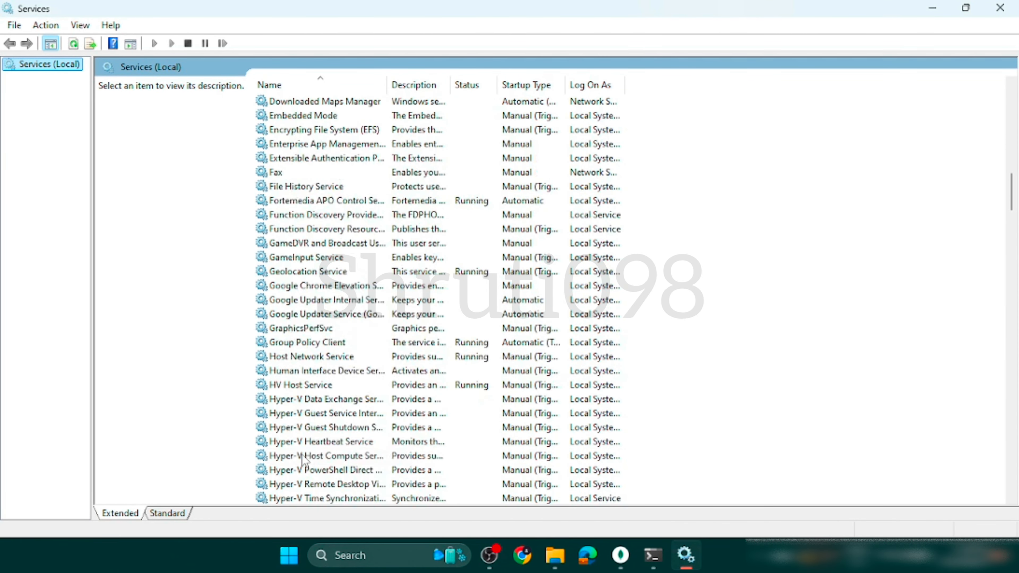
{"action": "scroll", "coordinate": [305, 461], "scroll_direction": "down", "scroll_amount": 5}
{"action": "scroll", "coordinate": [333, 491], "scroll_direction": "down", "scroll_amount": 5}
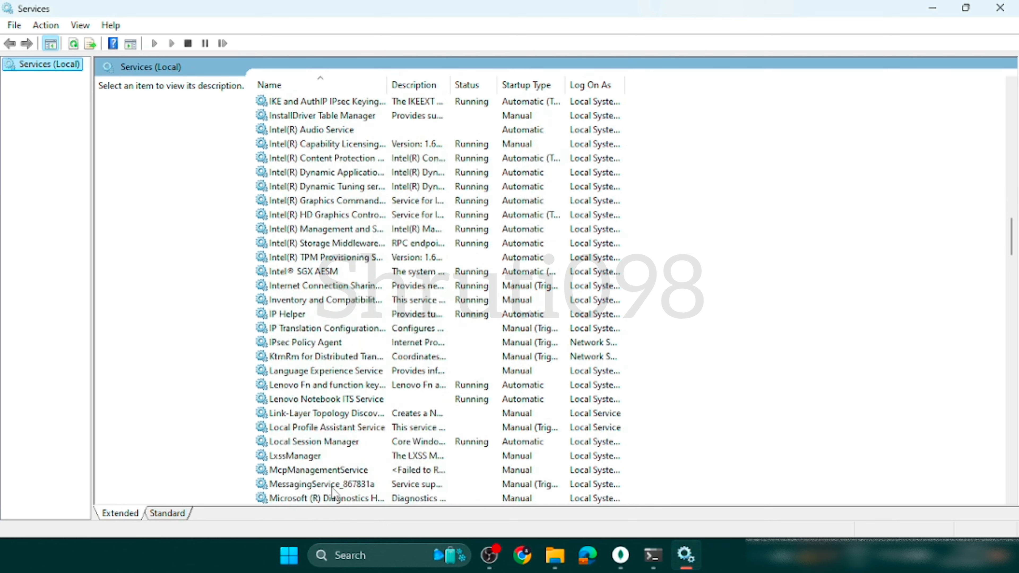
{"action": "scroll", "coordinate": [332, 488], "scroll_direction": "down", "scroll_amount": 3}
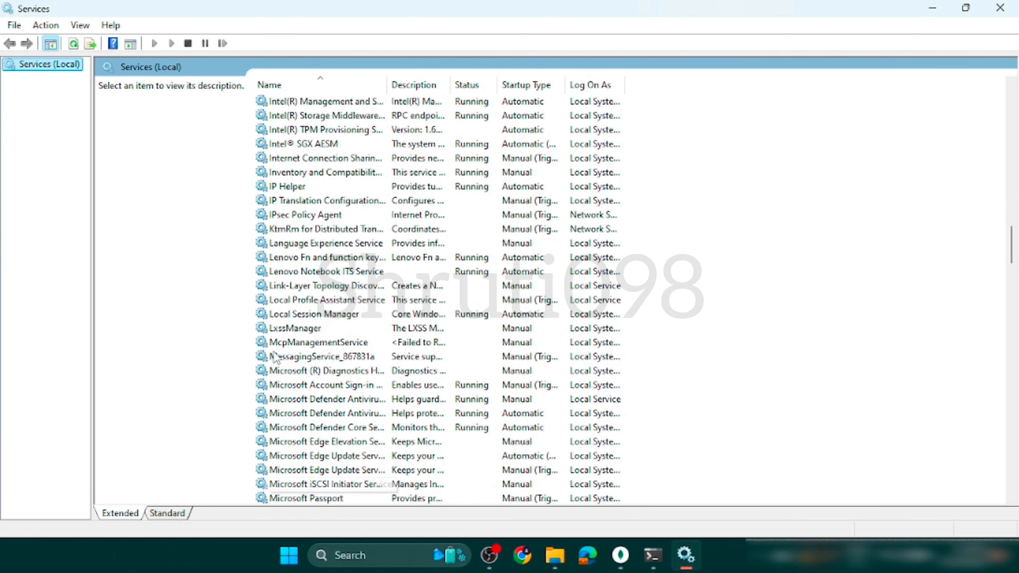
{"action": "scroll", "coordinate": [296, 301], "scroll_direction": "down", "scroll_amount": 3}
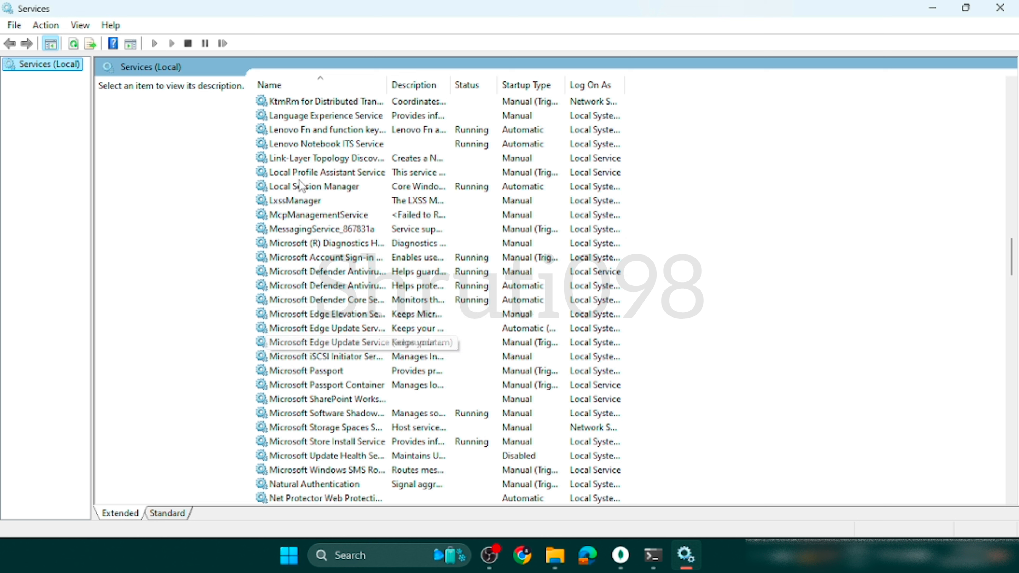
{"action": "scroll", "coordinate": [300, 449], "scroll_direction": "down", "scroll_amount": 1}
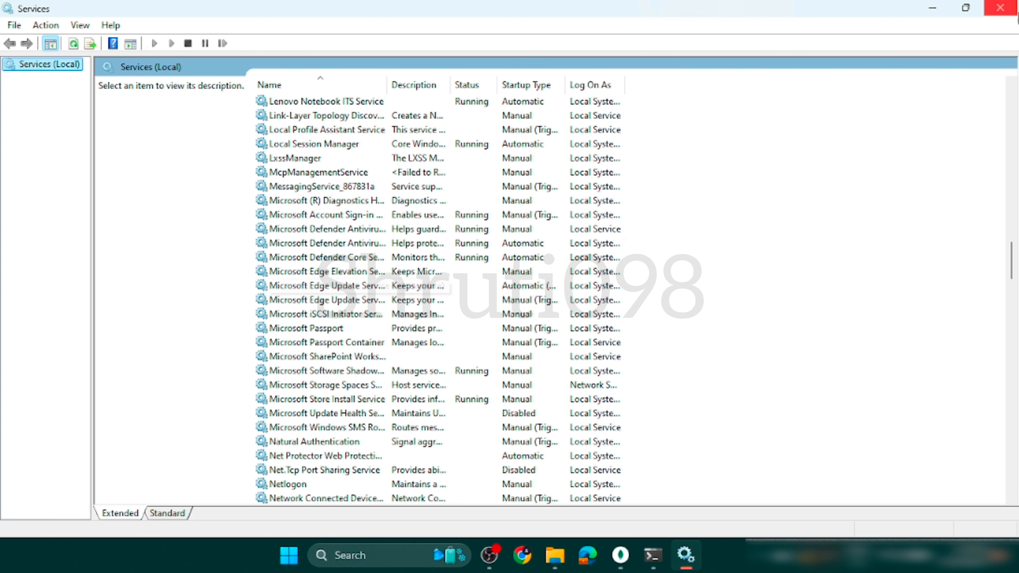
{"action": "left_click", "coordinate": [1007, 14]}
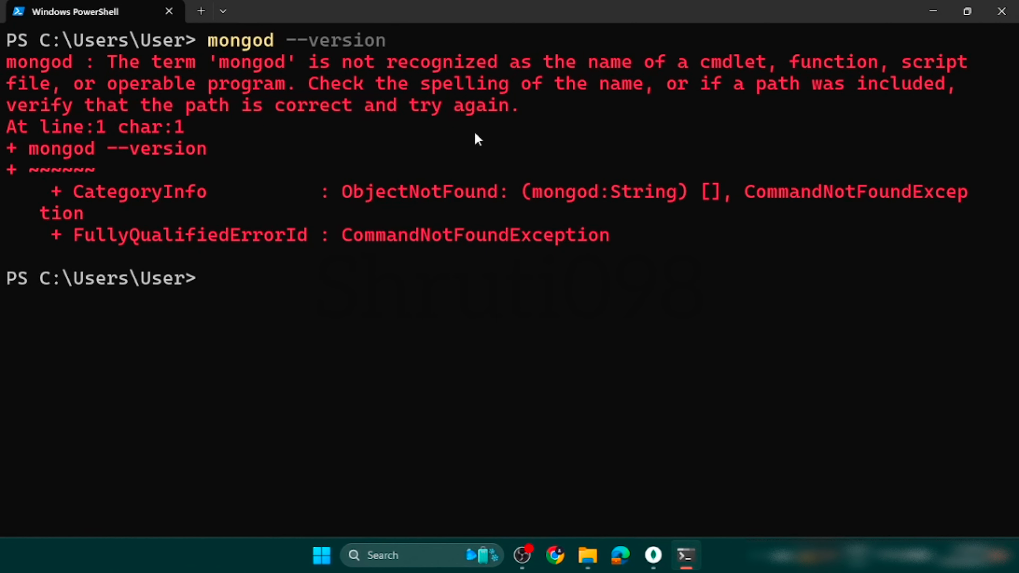
Look for a MongoDB folder in Program Files on Local Disk (C:) in File Explorer, and minimize the window.
{"action": "left_click", "coordinate": [588, 555]}
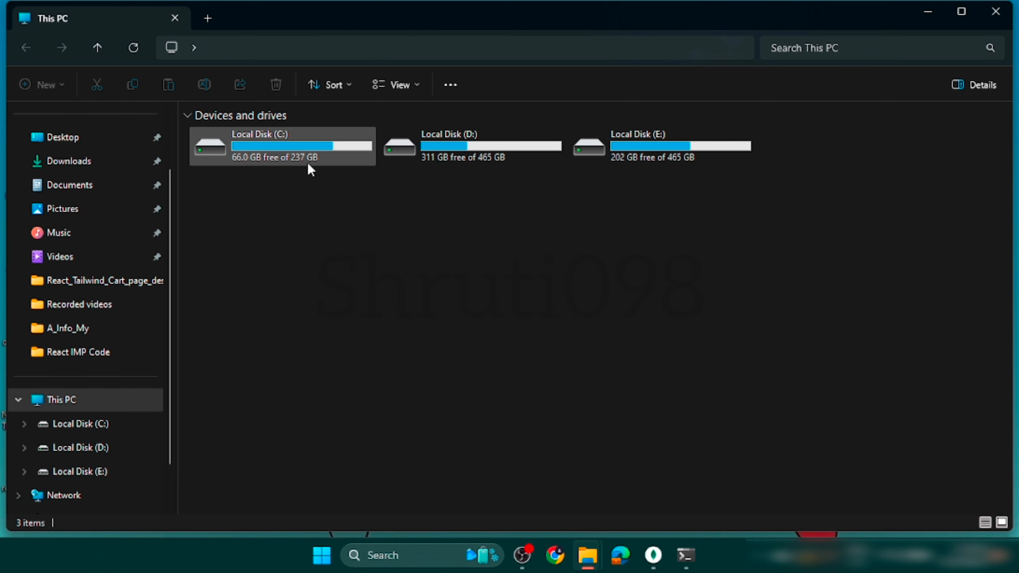
{"action": "double_click", "coordinate": [308, 156]}
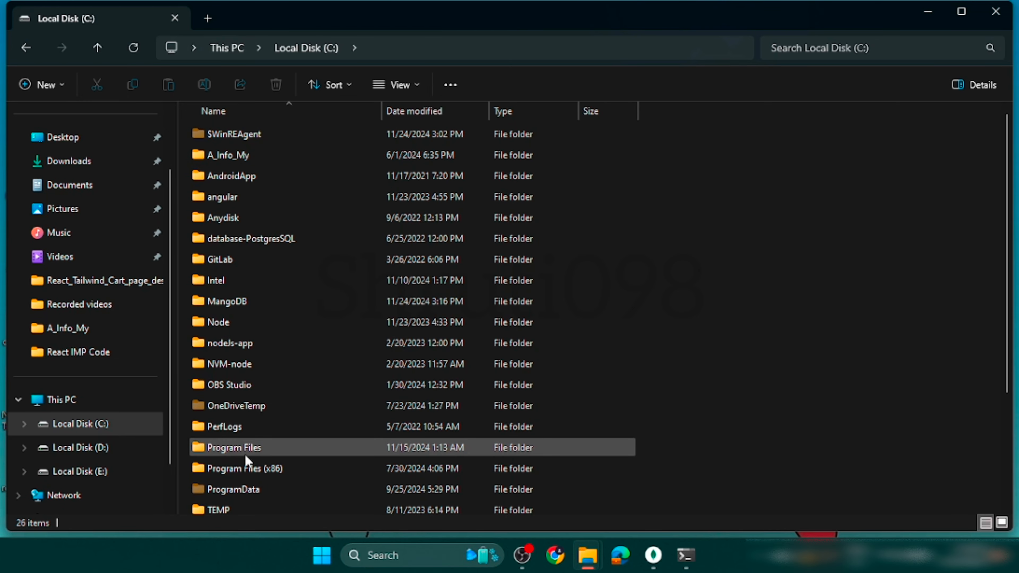
{"action": "left_click", "coordinate": [245, 455]}
{"action": "double_click", "coordinate": [245, 455]}
{"action": "scroll", "coordinate": [240, 441], "scroll_direction": "down", "scroll_amount": 3}
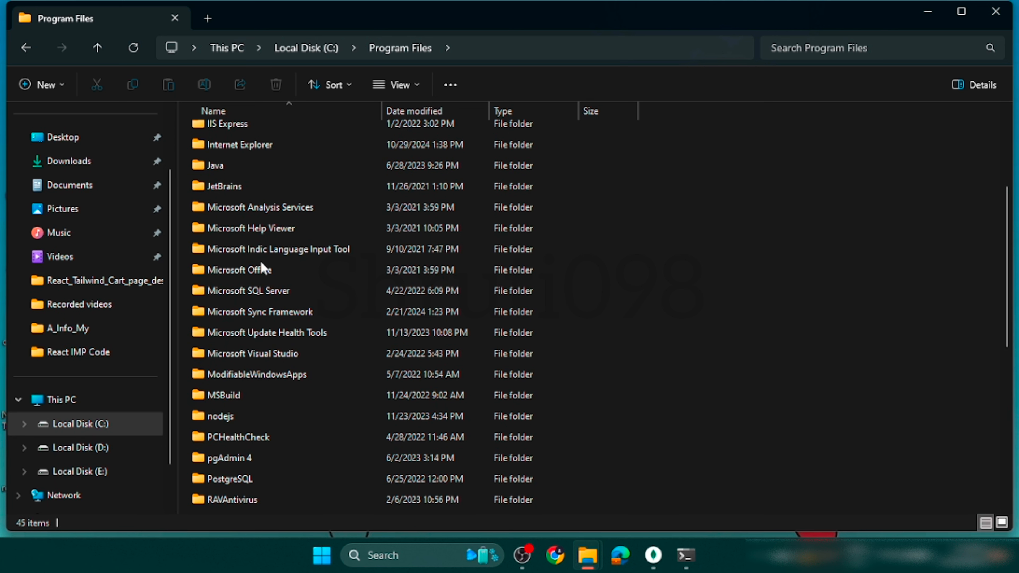
{"action": "left_click", "coordinate": [960, 11]}
{"action": "left_click", "coordinate": [937, 13]}
Refresh the desktop and delete the MongoDBCompass shortcut.
{"action": "right_click", "coordinate": [361, 126]}
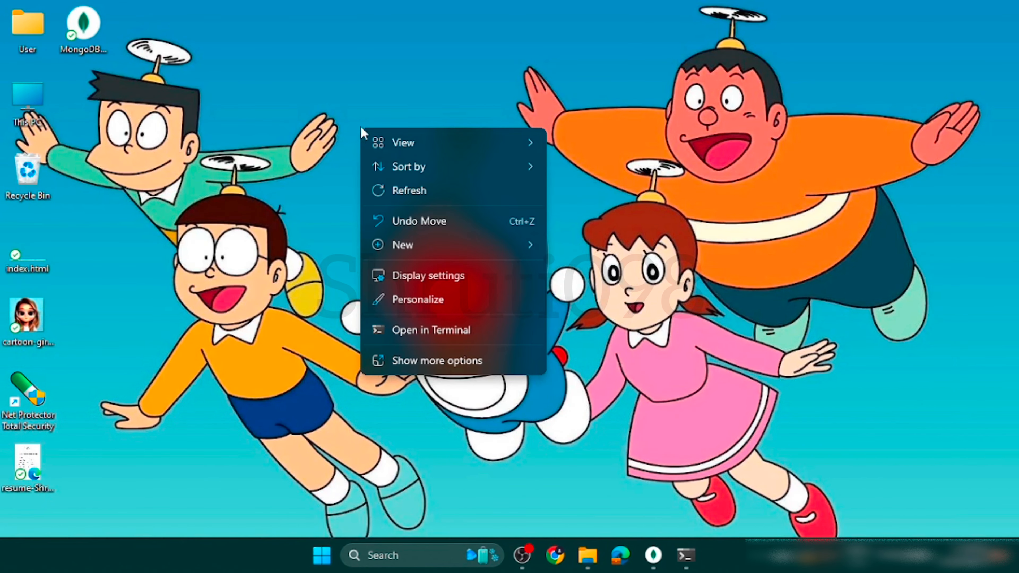
{"action": "left_click", "coordinate": [399, 188]}
{"action": "left_click", "coordinate": [79, 37]}
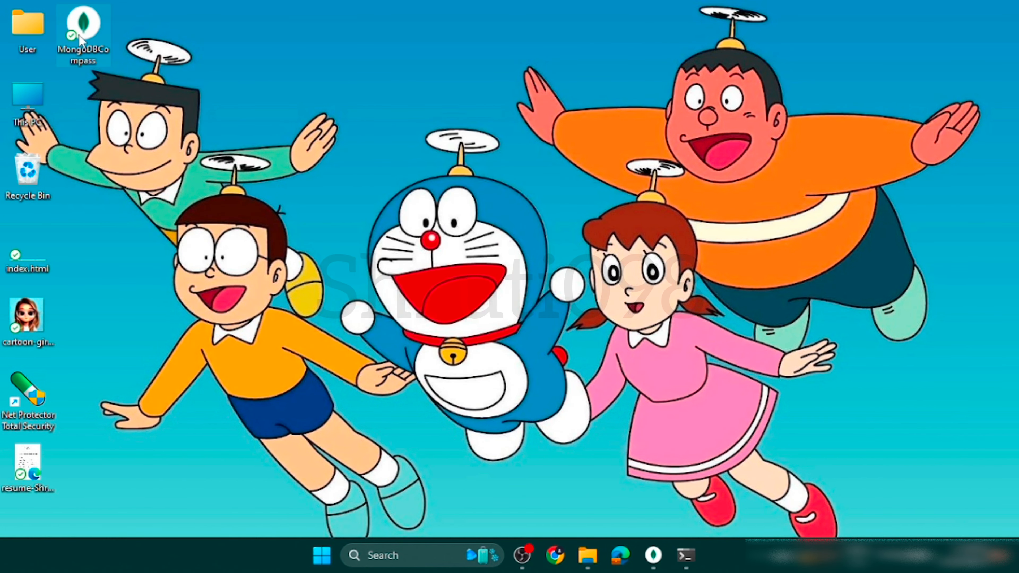
{"action": "key", "text": "Delete"}
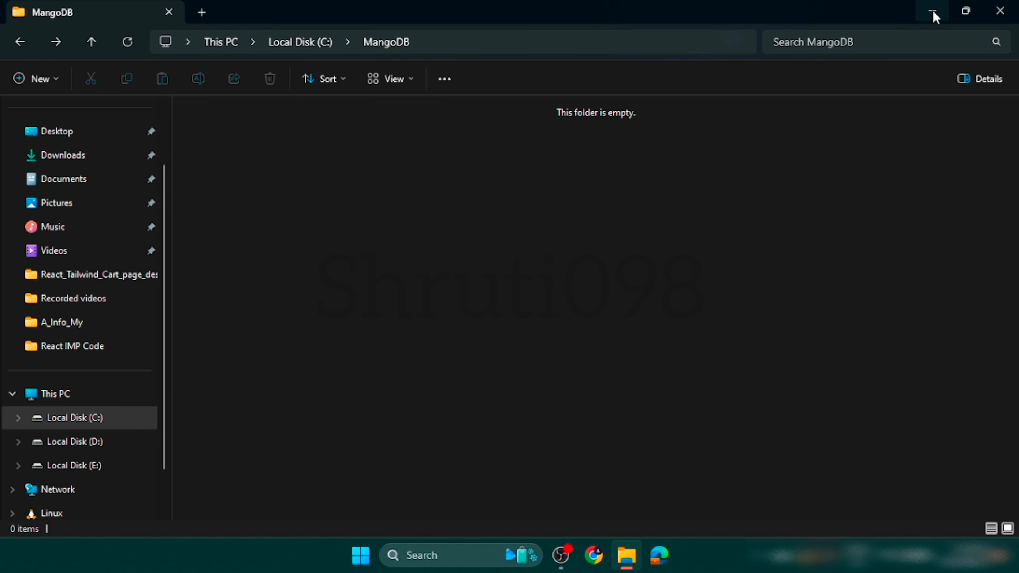
Switch to Microsoft Edge, search for "mongodb download community" and open the MongoDB Community Server Download result.
{"action": "left_click", "coordinate": [933, 12]}
{"action": "left_click", "coordinate": [658, 555]}
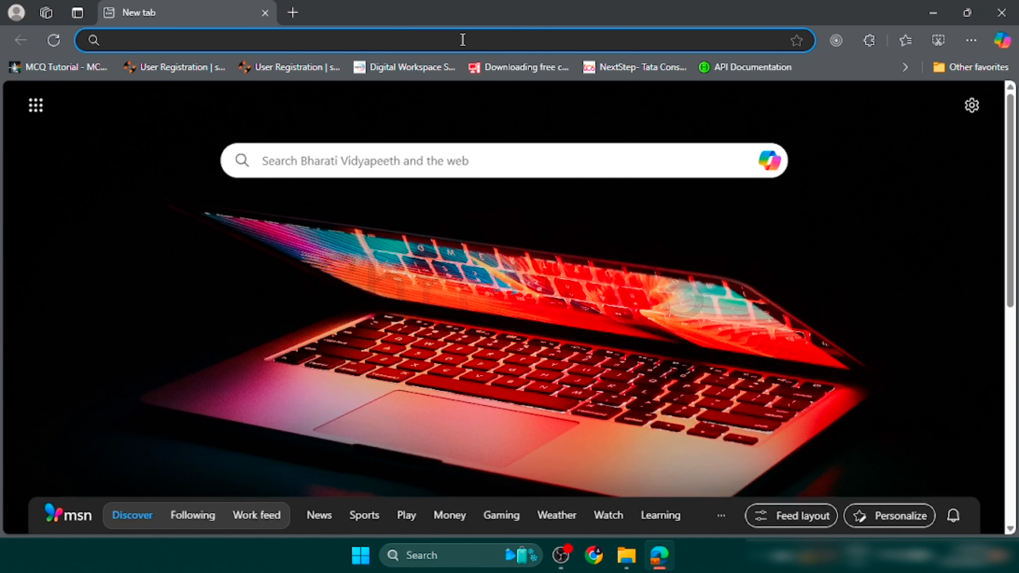
{"action": "left_click", "coordinate": [462, 40]}
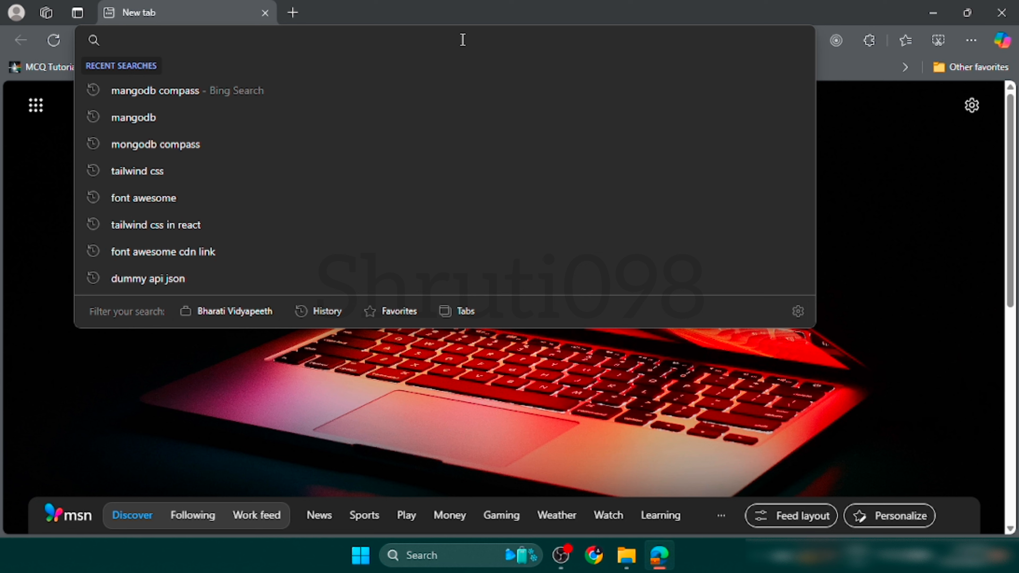
{"action": "type", "text": "mangod"}
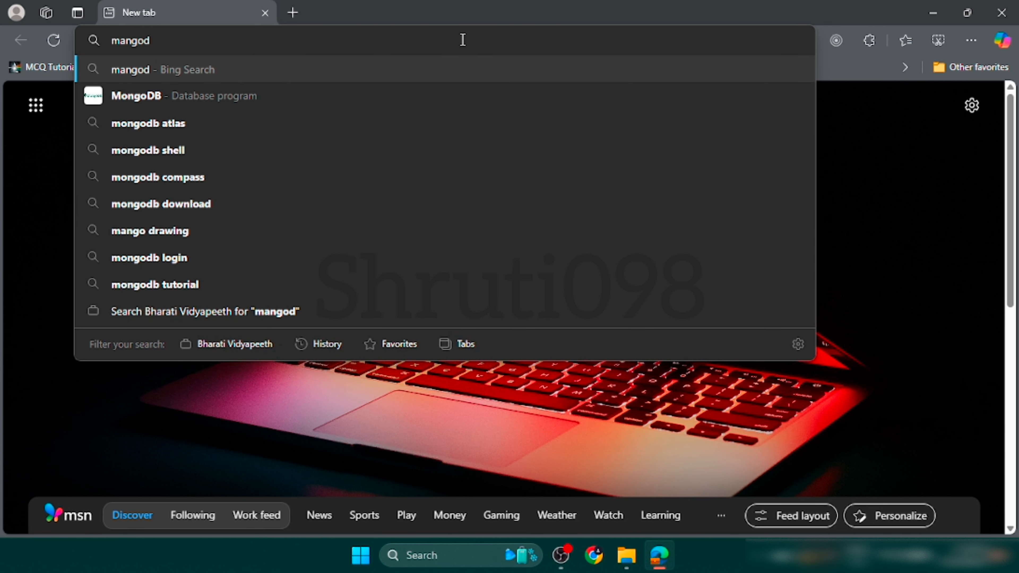
{"action": "type", "text": "b "}
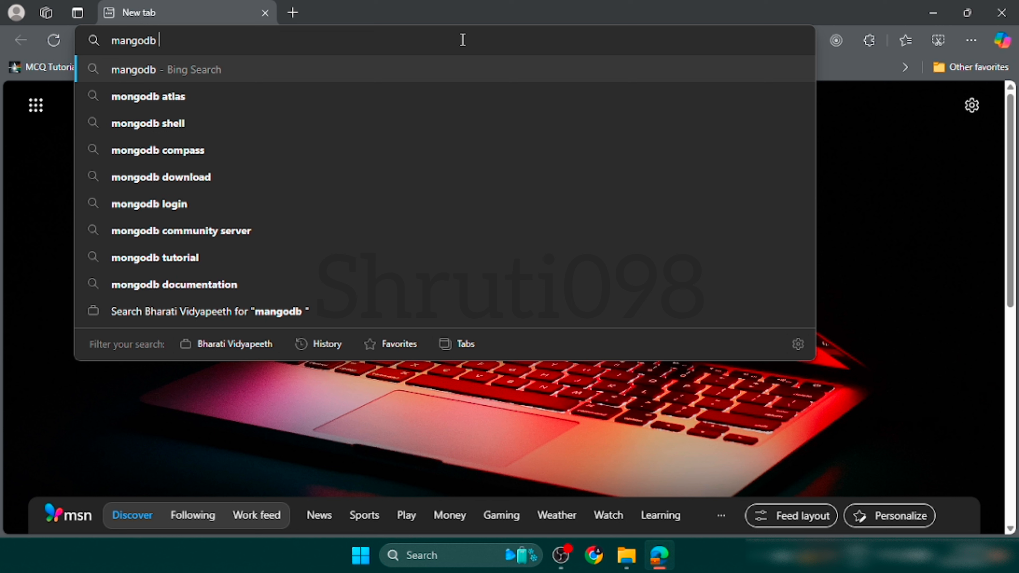
{"action": "type", "text": "download"}
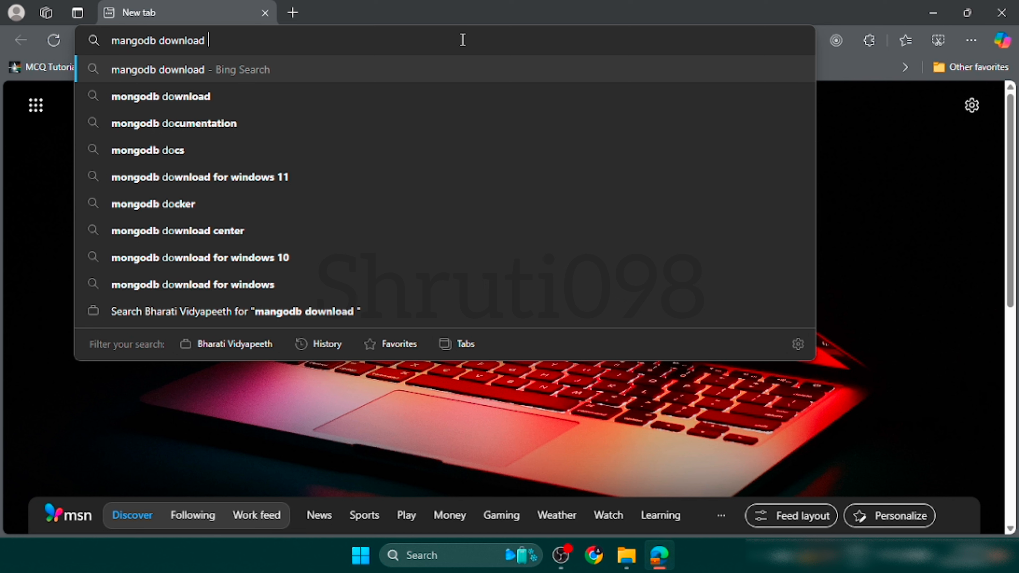
{"action": "type", "text": " com"}
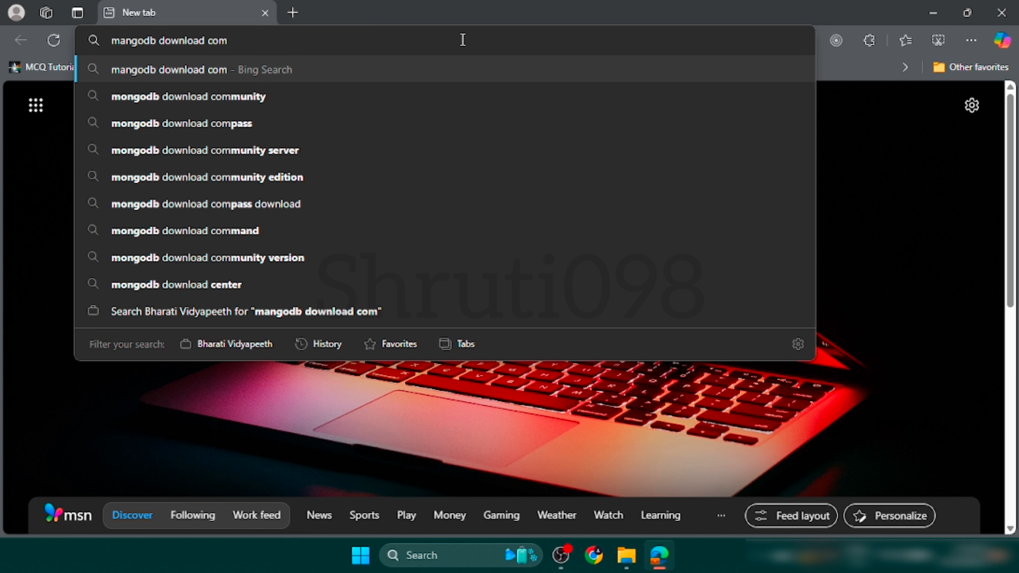
{"action": "key", "text": "Down"}
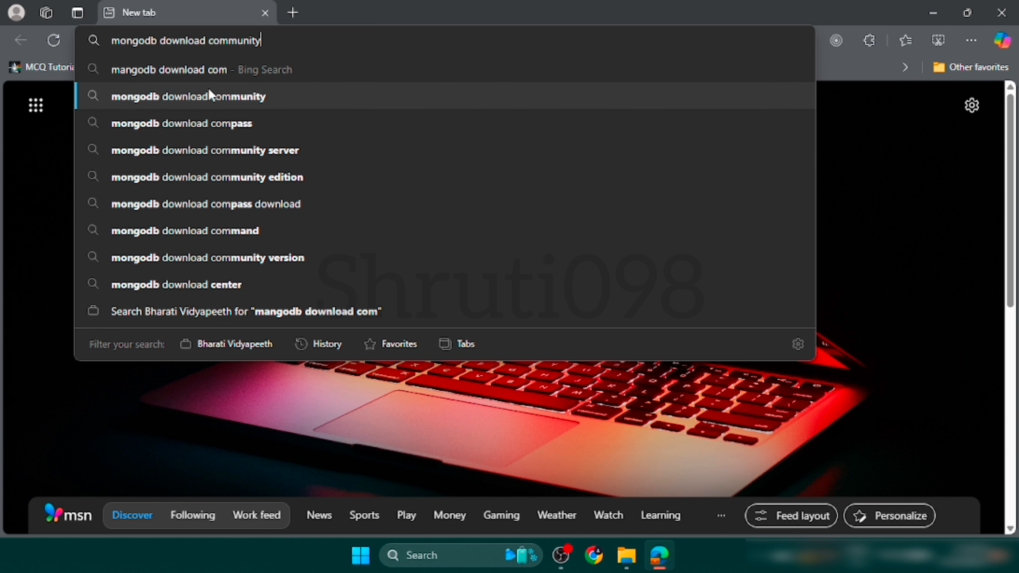
{"action": "left_click", "coordinate": [248, 96]}
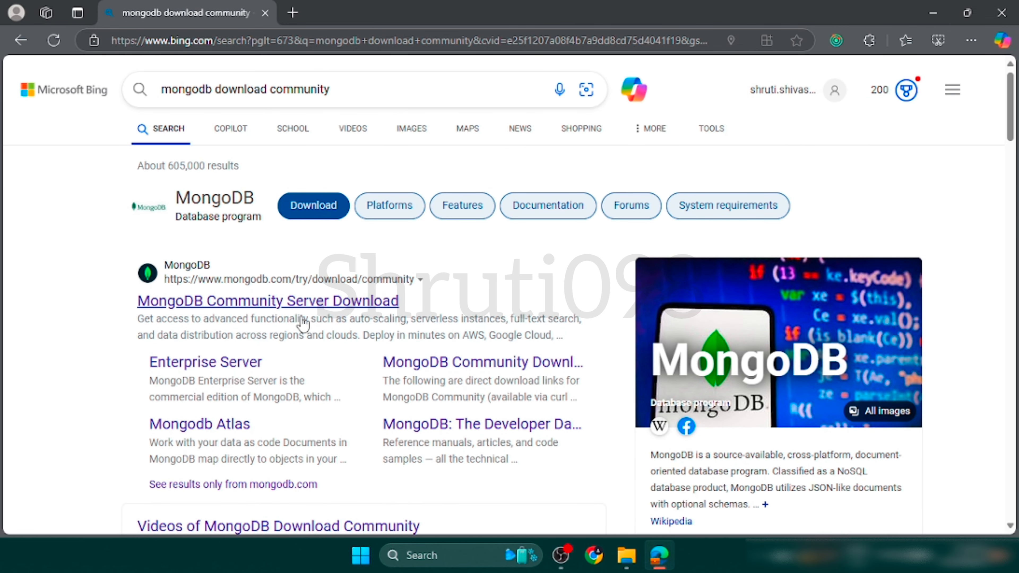
{"action": "left_click", "coordinate": [313, 307]}
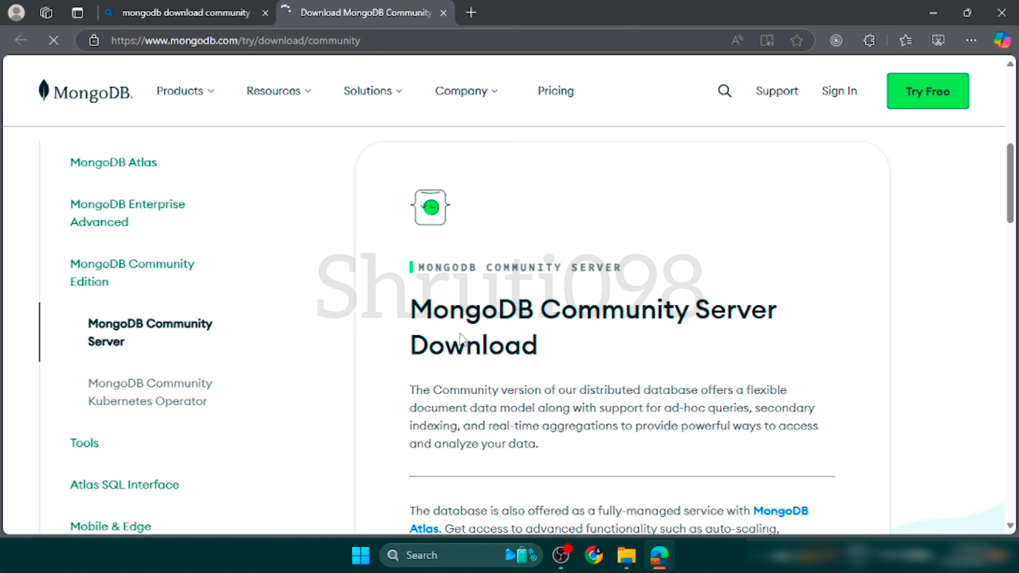
Download the MongoDB Community Server installer as version 8.0.3 (current), platform Windows x64, package msi.
{"action": "scroll", "coordinate": [460, 334], "scroll_direction": "down", "scroll_amount": 1}
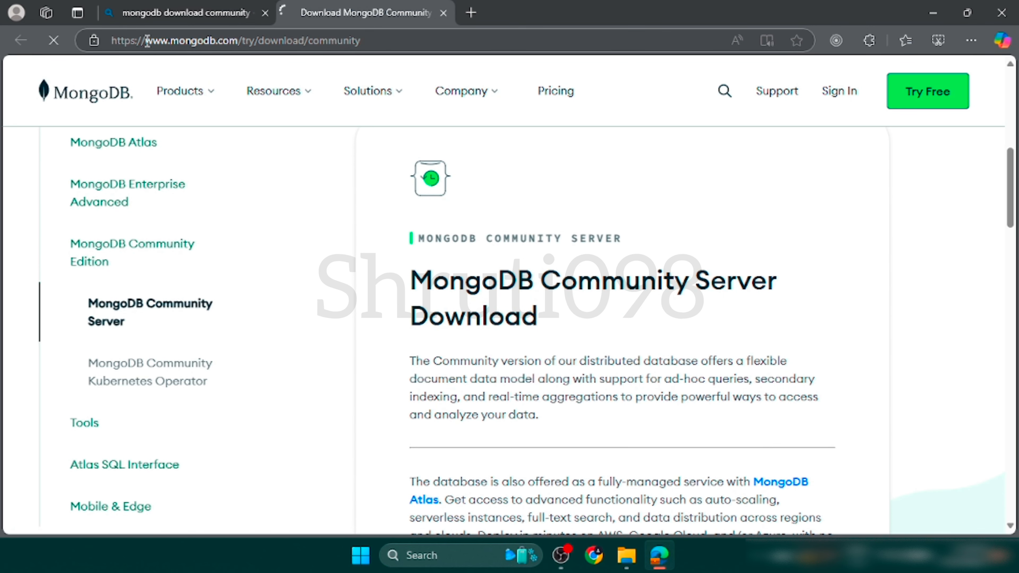
{"action": "left_click_drag", "start_coordinate": [147, 41], "coordinate": [380, 39]}
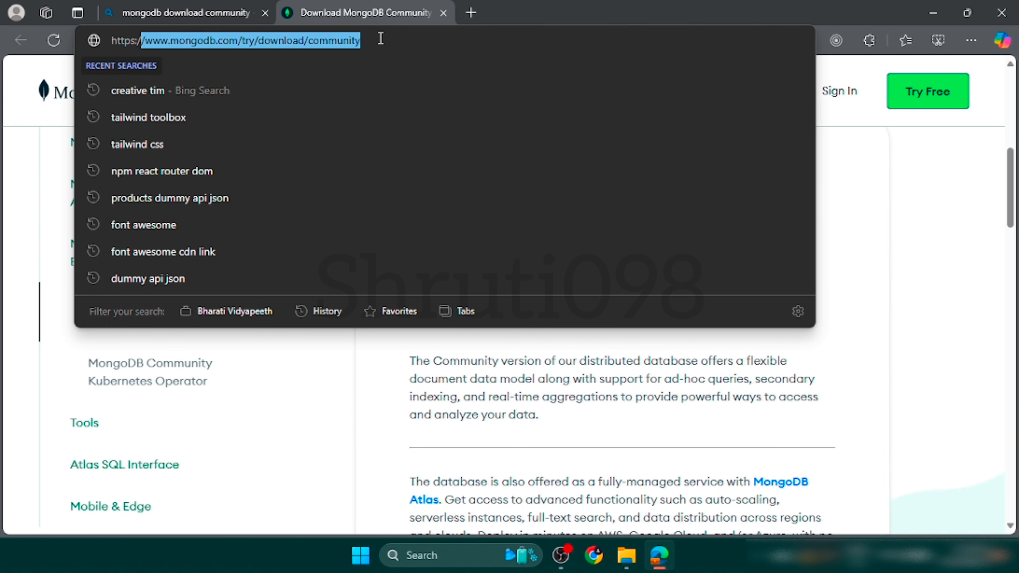
{"action": "triple_click", "coordinate": [388, 39]}
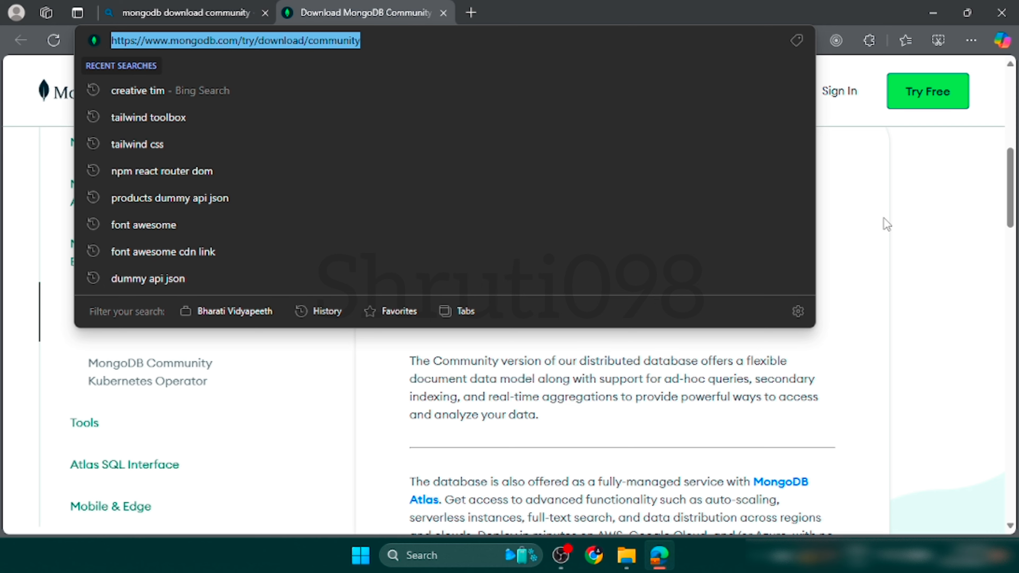
{"action": "left_click", "coordinate": [904, 236]}
{"action": "scroll", "coordinate": [904, 236], "scroll_direction": "down", "scroll_amount": 3}
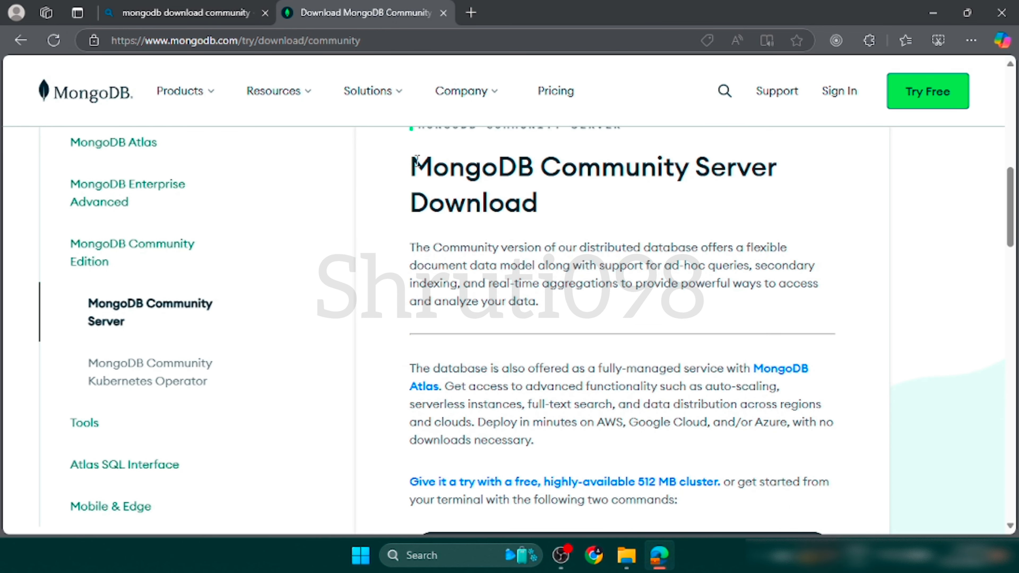
{"action": "left_click_drag", "start_coordinate": [413, 161], "coordinate": [554, 207]}
{"action": "left_click", "coordinate": [588, 211]}
{"action": "scroll", "coordinate": [591, 213], "scroll_direction": "down", "scroll_amount": 2}
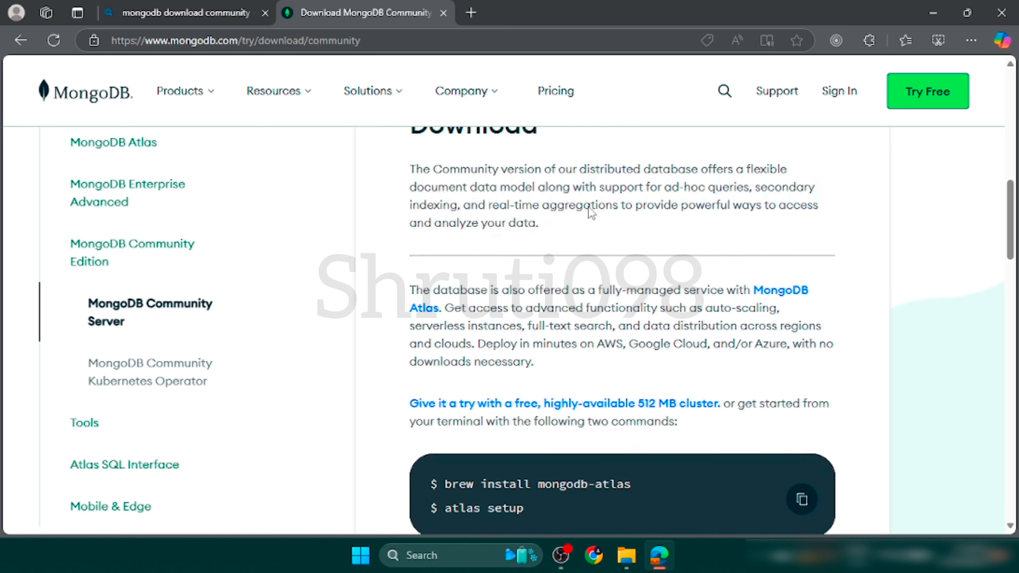
{"action": "scroll", "coordinate": [591, 212], "scroll_direction": "down", "scroll_amount": 5}
{"action": "scroll", "coordinate": [555, 389], "scroll_direction": "down", "scroll_amount": 2}
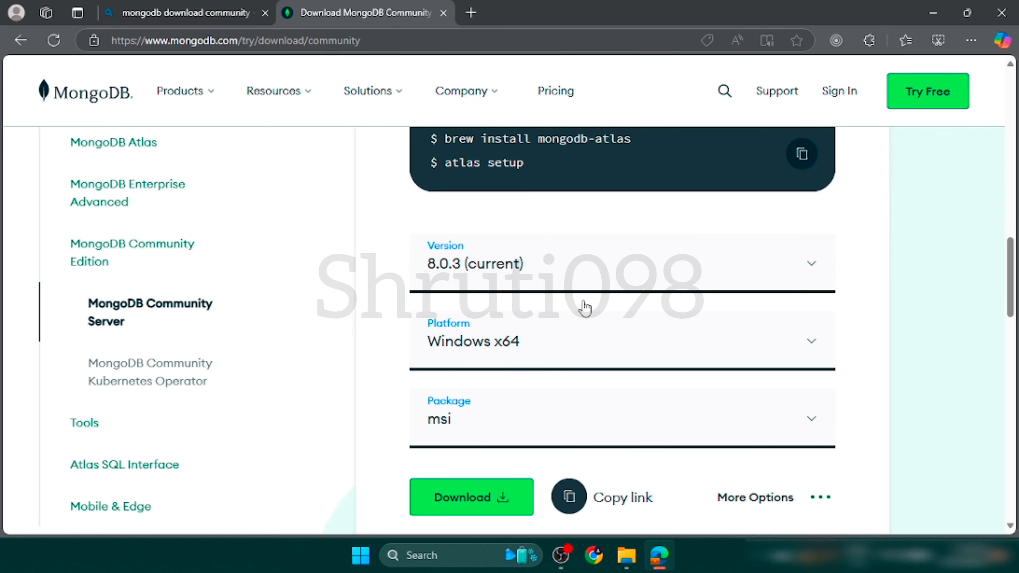
{"action": "scroll", "coordinate": [553, 408], "scroll_direction": "down", "scroll_amount": 2}
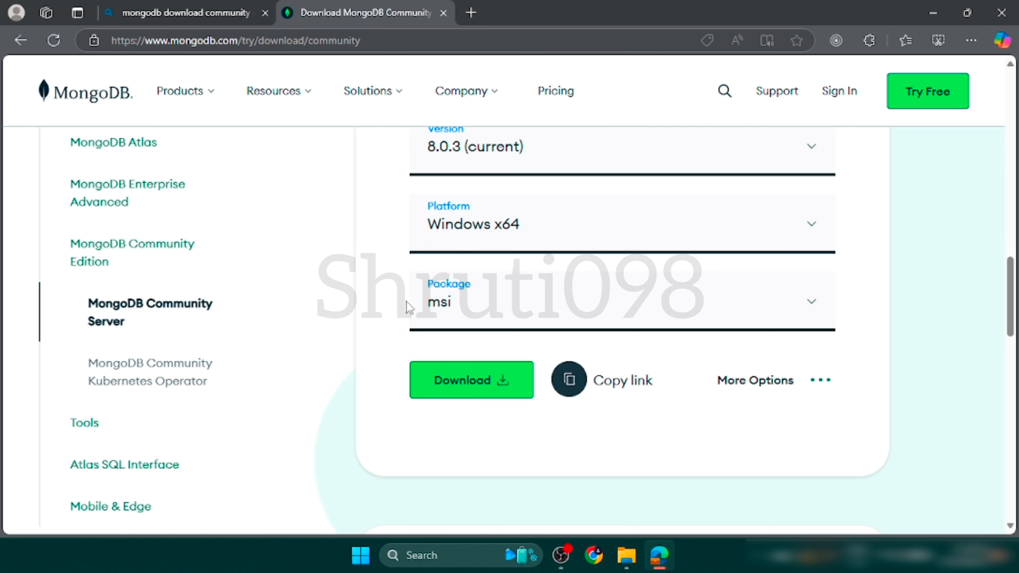
{"action": "scroll", "coordinate": [483, 369], "scroll_direction": "up", "scroll_amount": 3}
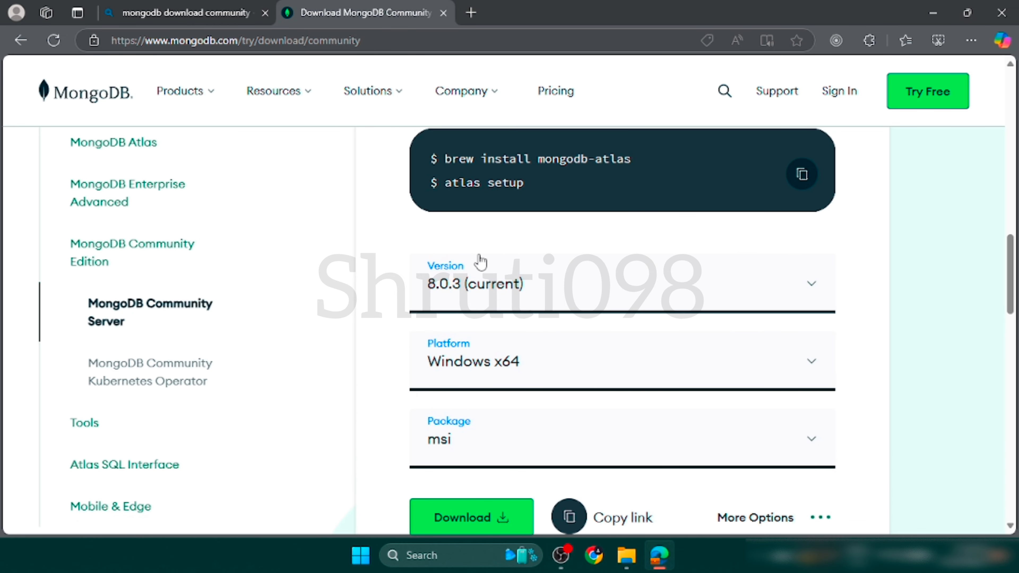
{"action": "scroll", "coordinate": [562, 375], "scroll_direction": "down", "scroll_amount": 1}
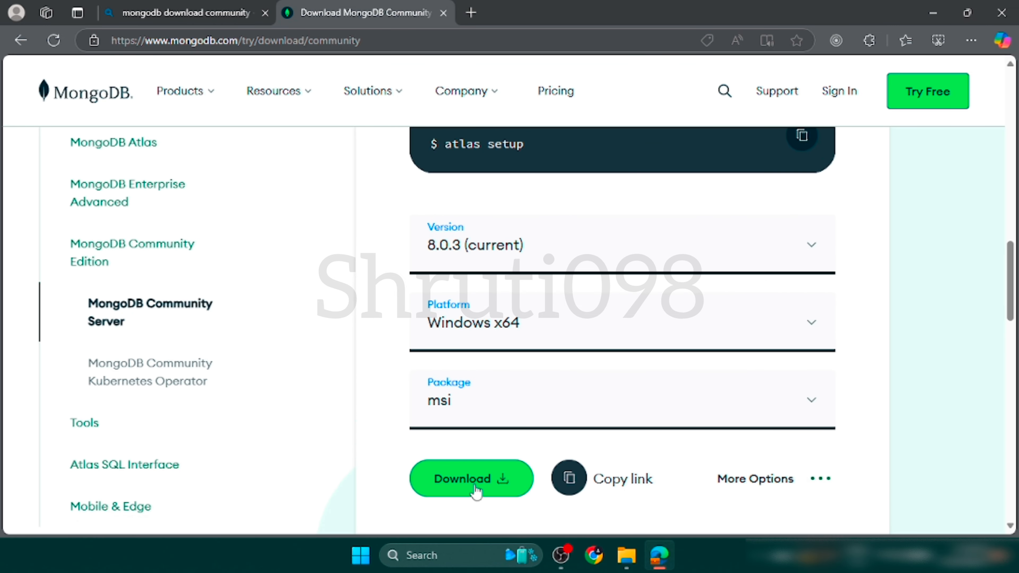
{"action": "left_click", "coordinate": [489, 487]}
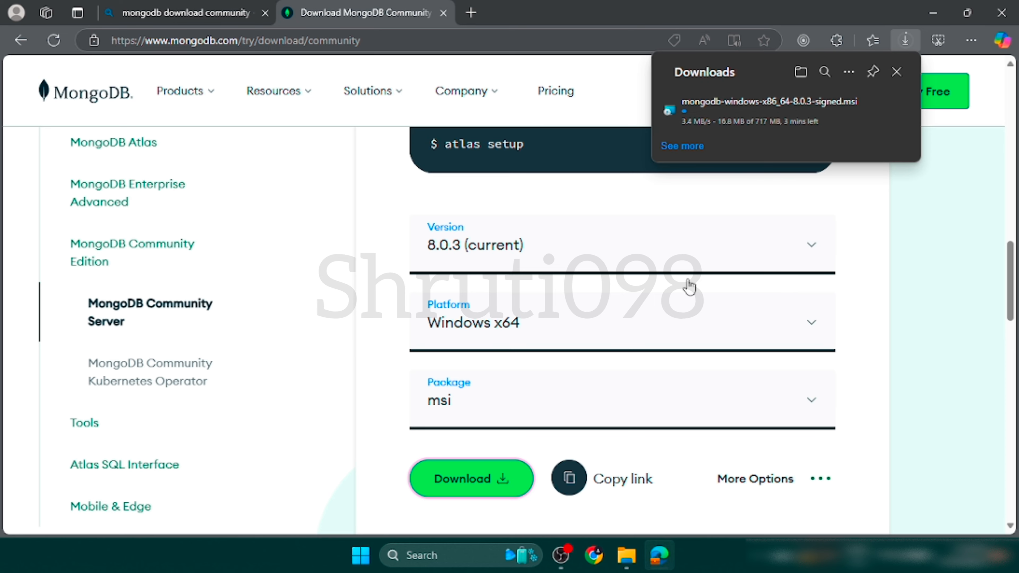
Switch to File Explorer, look for the downloading file in Downloads, and return to the MangoDB folder on Local Disk (C:).
{"action": "left_click", "coordinate": [617, 557]}
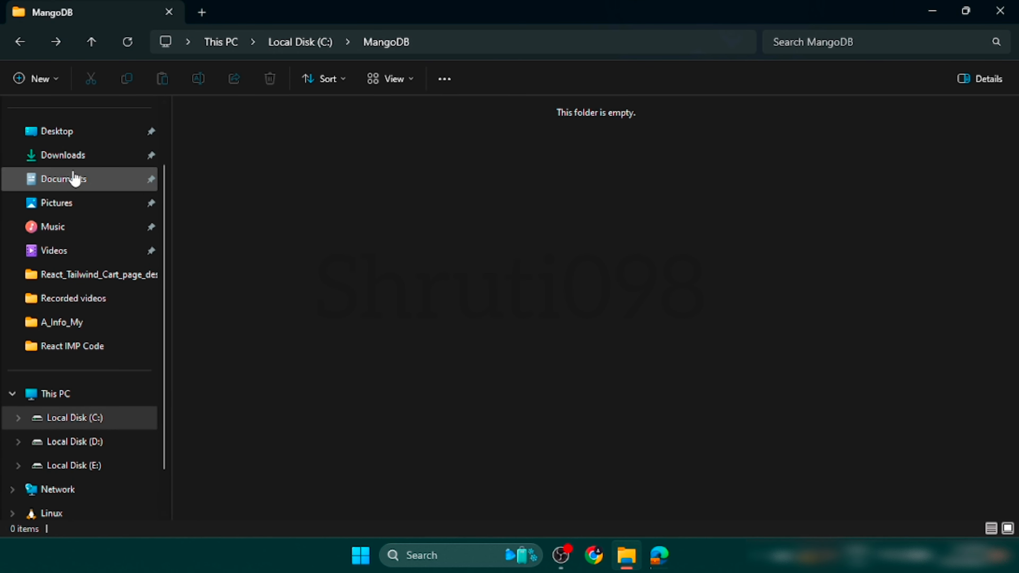
{"action": "left_click", "coordinate": [75, 160]}
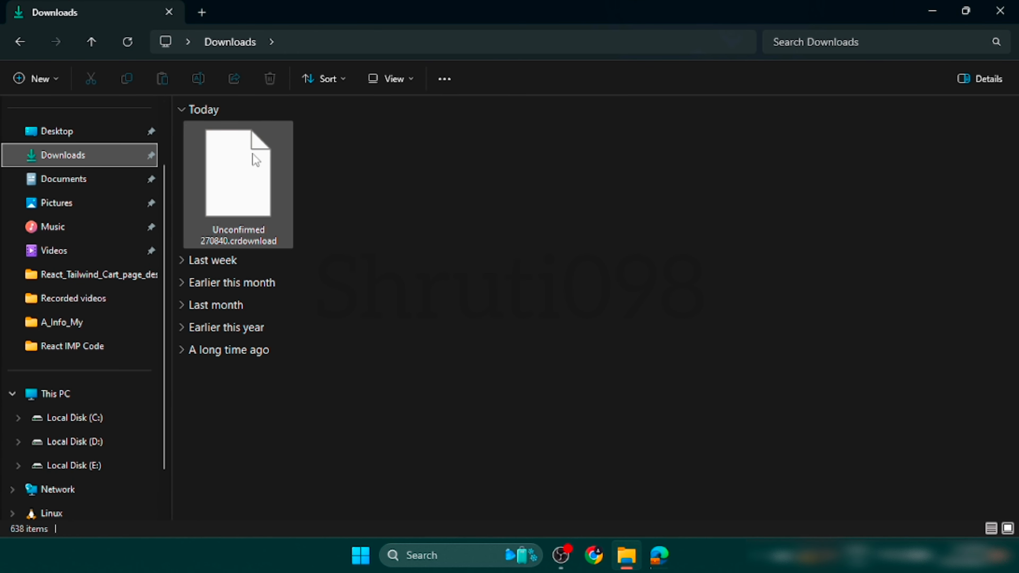
{"action": "left_click", "coordinate": [259, 171]}
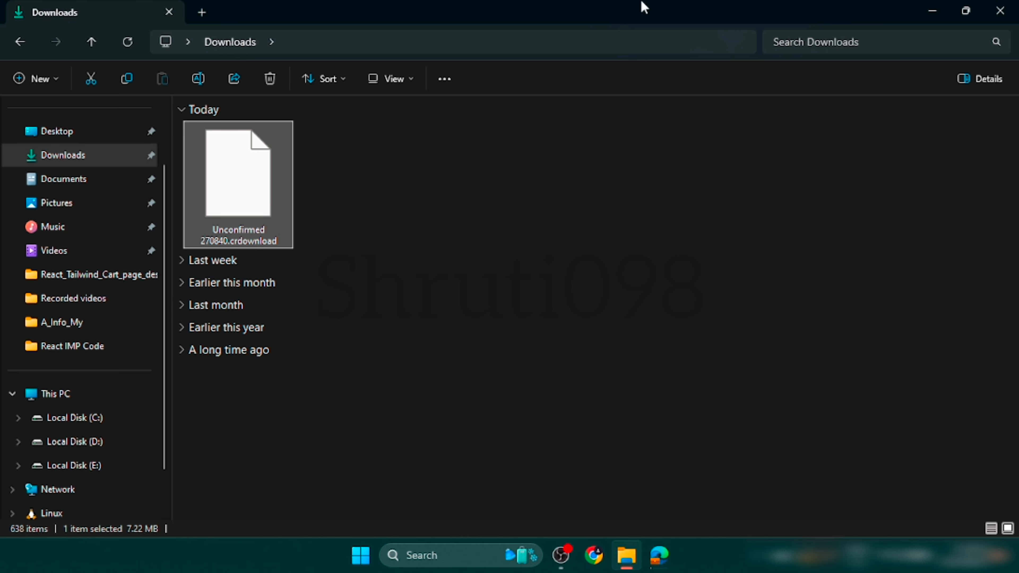
{"action": "left_click", "coordinate": [18, 42]}
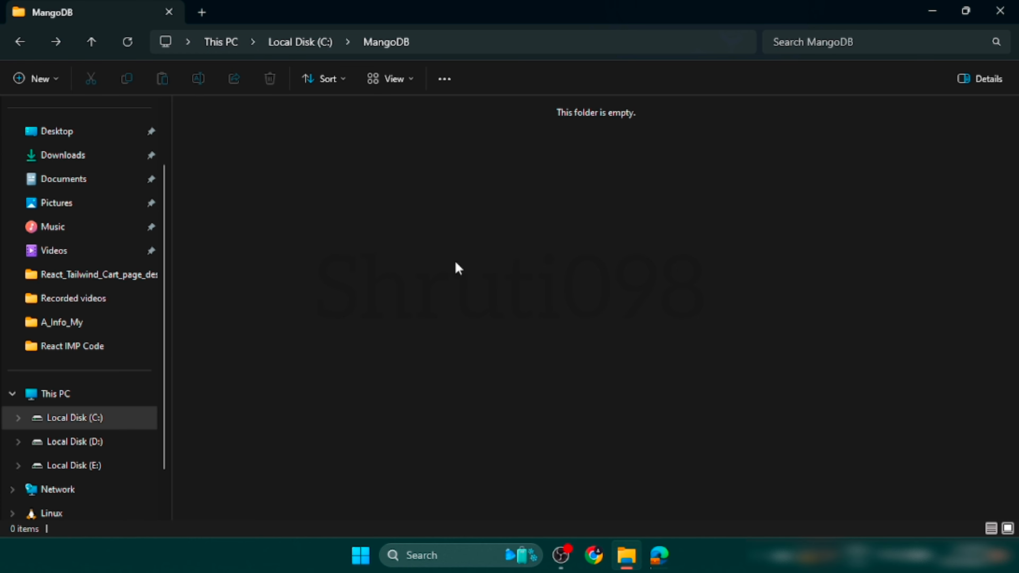
{"action": "left_click", "coordinate": [19, 41]}
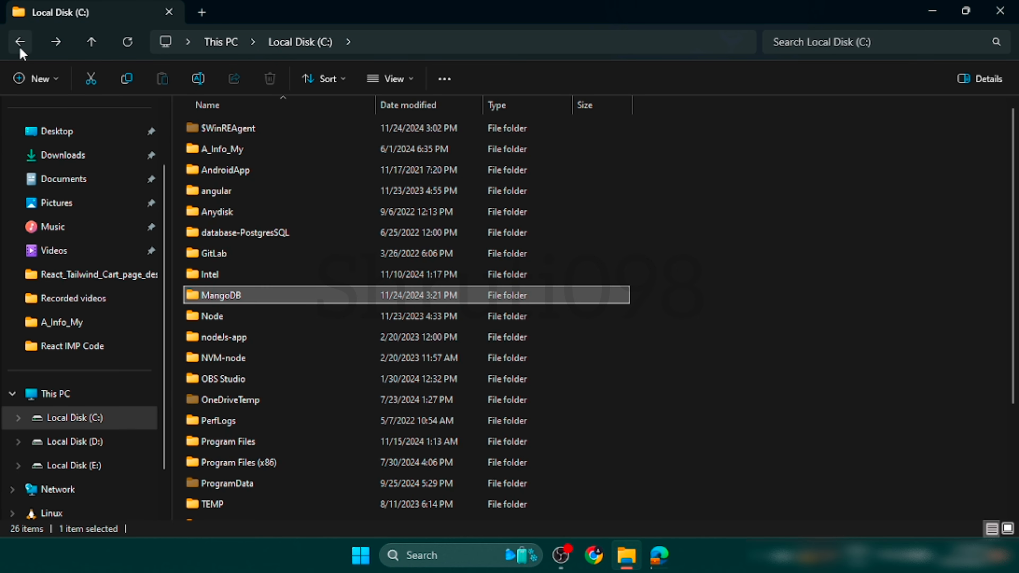
{"action": "double_click", "coordinate": [220, 295]}
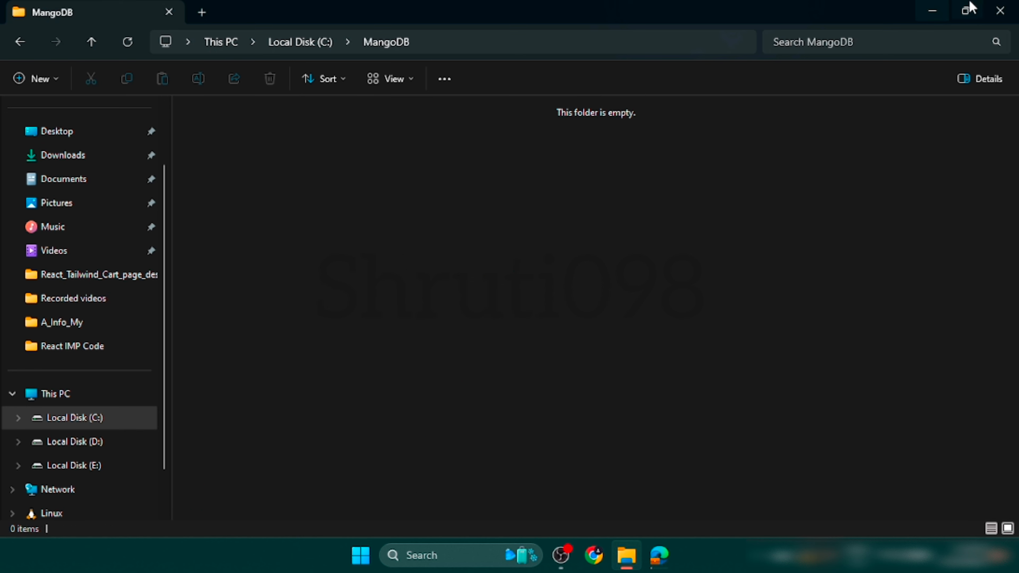
{"action": "left_click", "coordinate": [932, 11]}
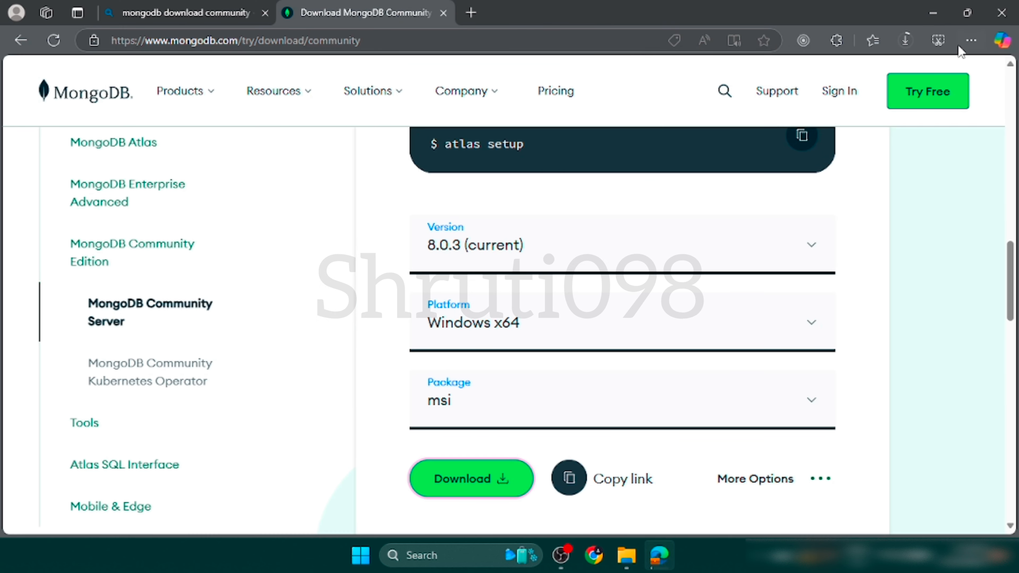
When the download finishes, move mongodb-windows-x86_64-8.0.3-signed.msi from Downloads to the MangoDB folder on Local Disk (C:) and close Microsoft Edge.
{"action": "left_click", "coordinate": [905, 40]}
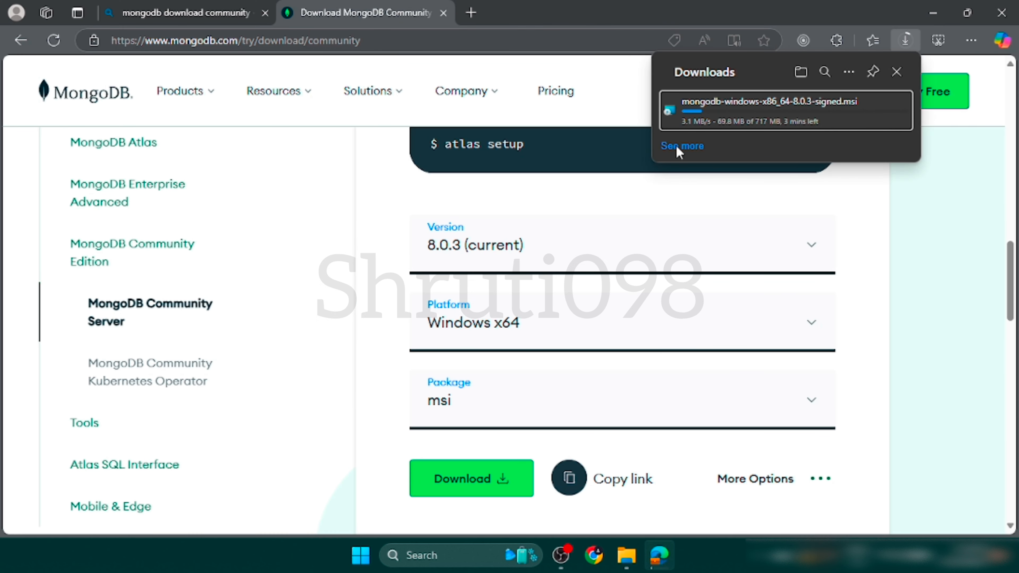
{"action": "scroll", "coordinate": [618, 430], "scroll_direction": "up", "scroll_amount": 1}
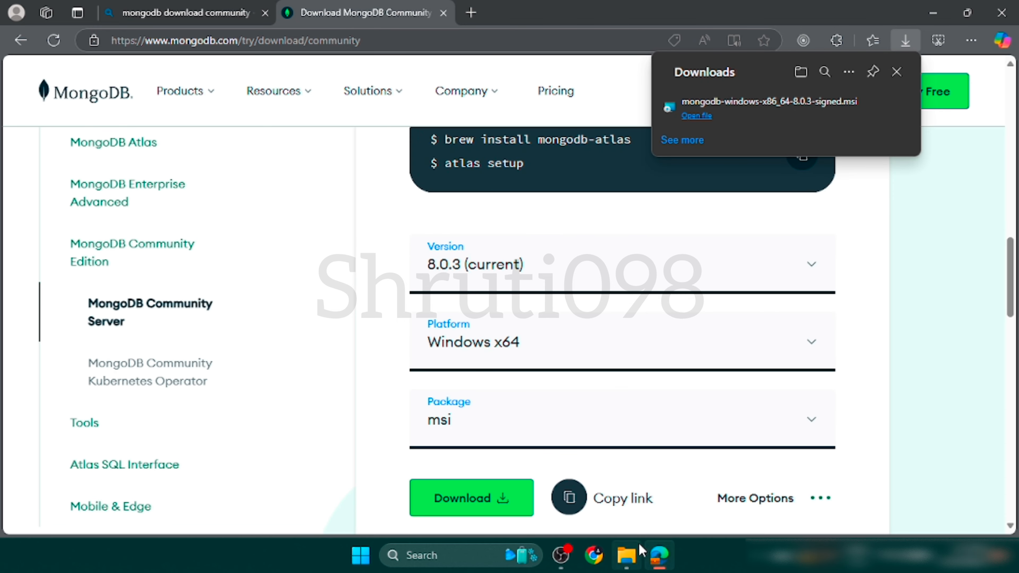
{"action": "left_click", "coordinate": [627, 554]}
{"action": "left_click", "coordinate": [61, 139]}
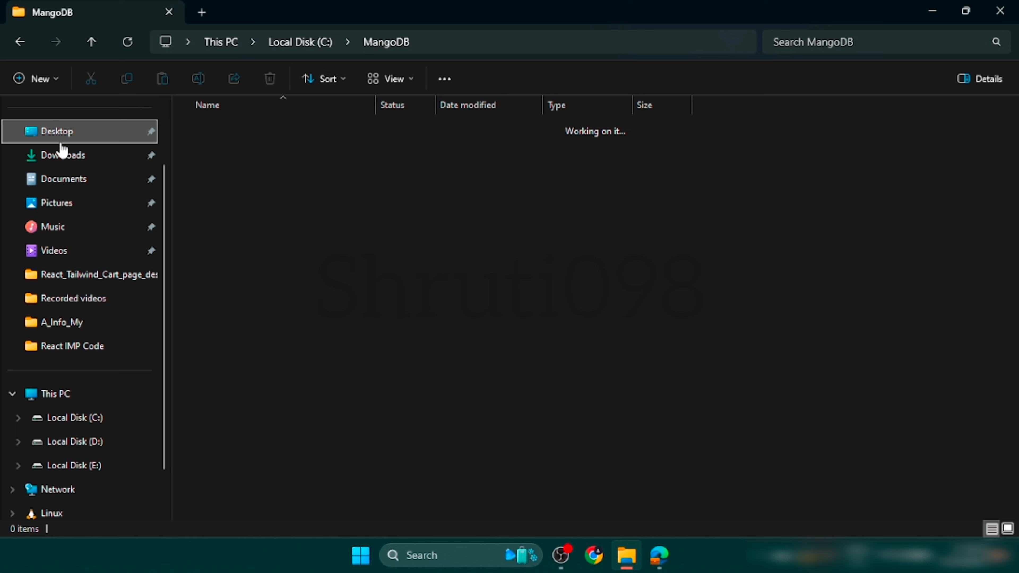
{"action": "left_click", "coordinate": [68, 157]}
{"action": "left_click", "coordinate": [254, 173]}
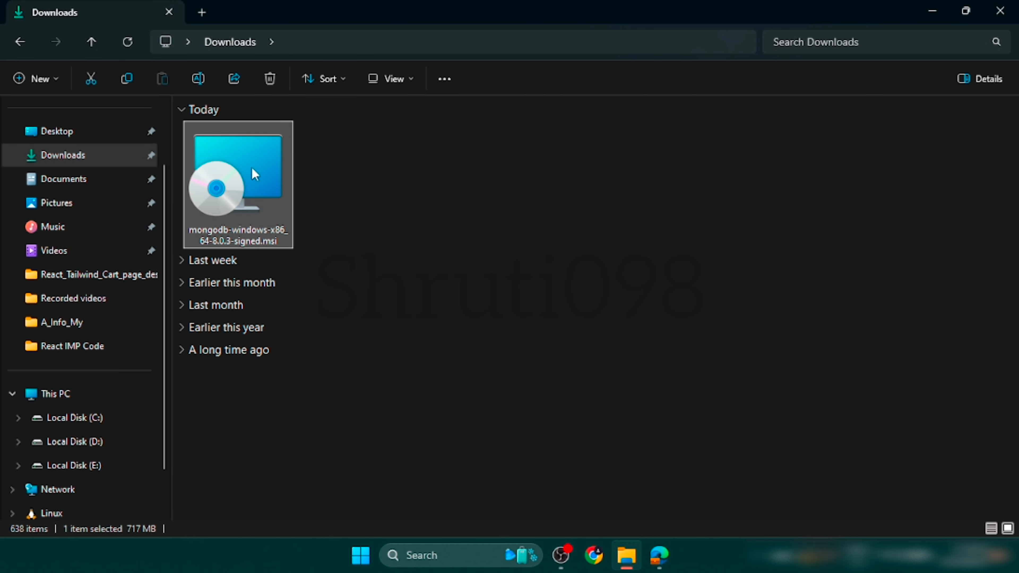
{"action": "key", "text": "ctrl+x"}
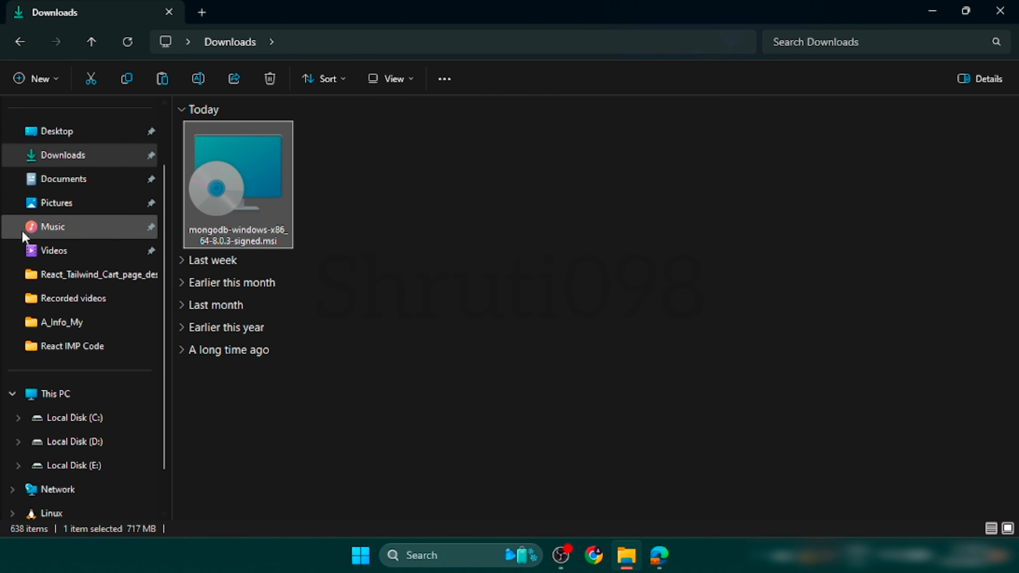
{"action": "left_click", "coordinate": [17, 44]}
{"action": "left_click", "coordinate": [17, 43]}
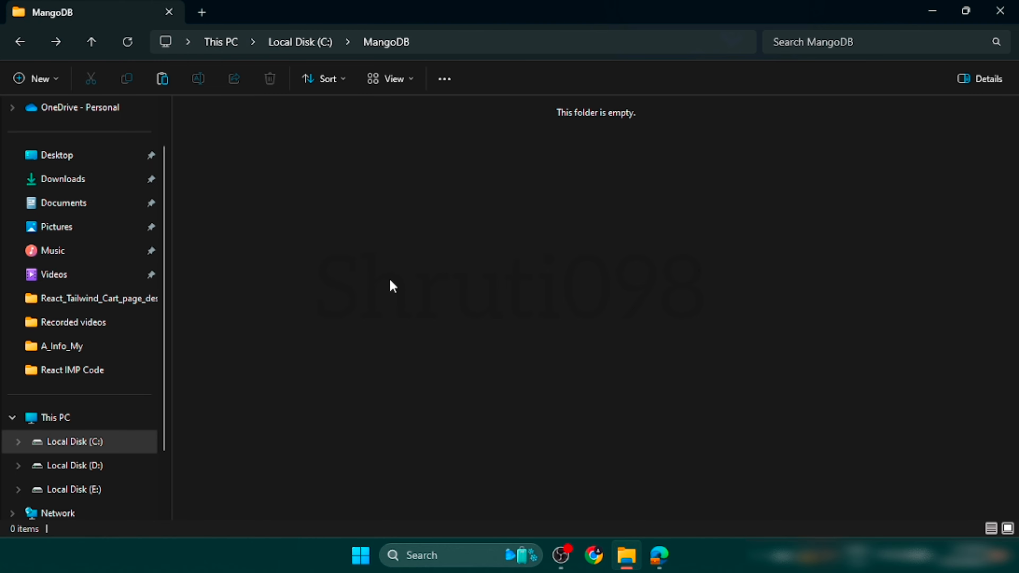
{"action": "key", "text": "ctrl+v"}
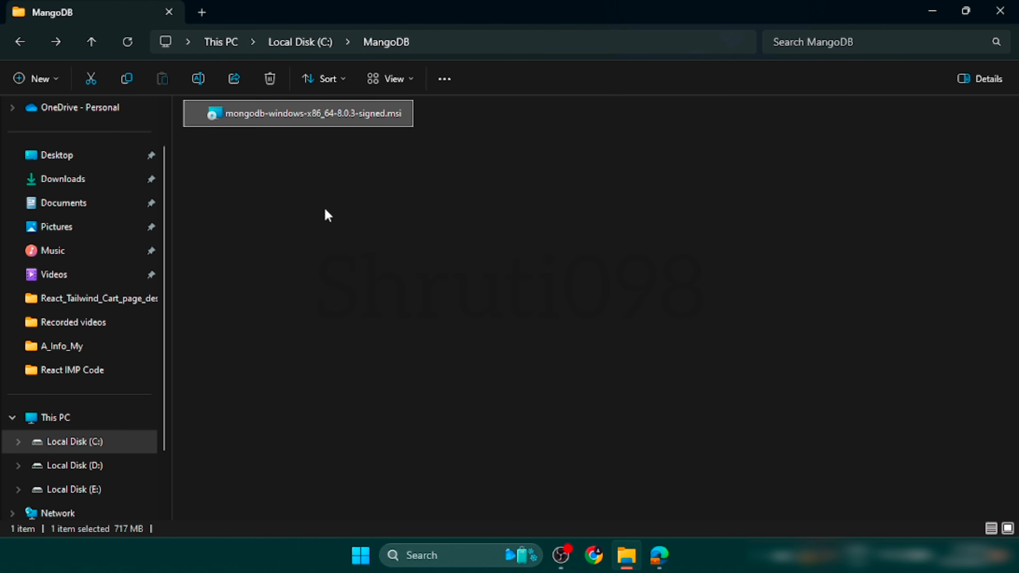
{"action": "left_click", "coordinate": [406, 257]}
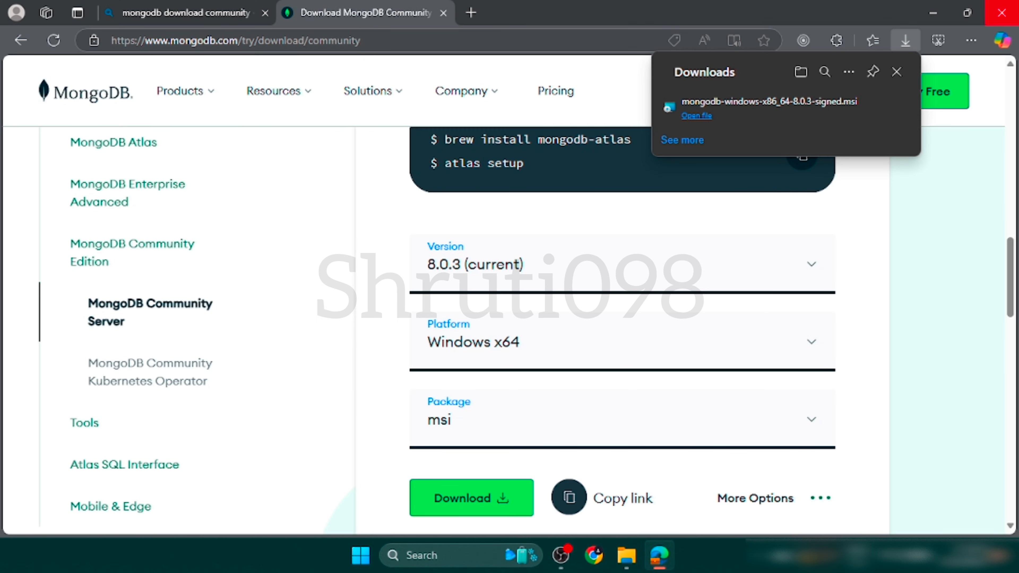
{"action": "left_click", "coordinate": [1002, 6]}
{"action": "left_click", "coordinate": [265, 116]}
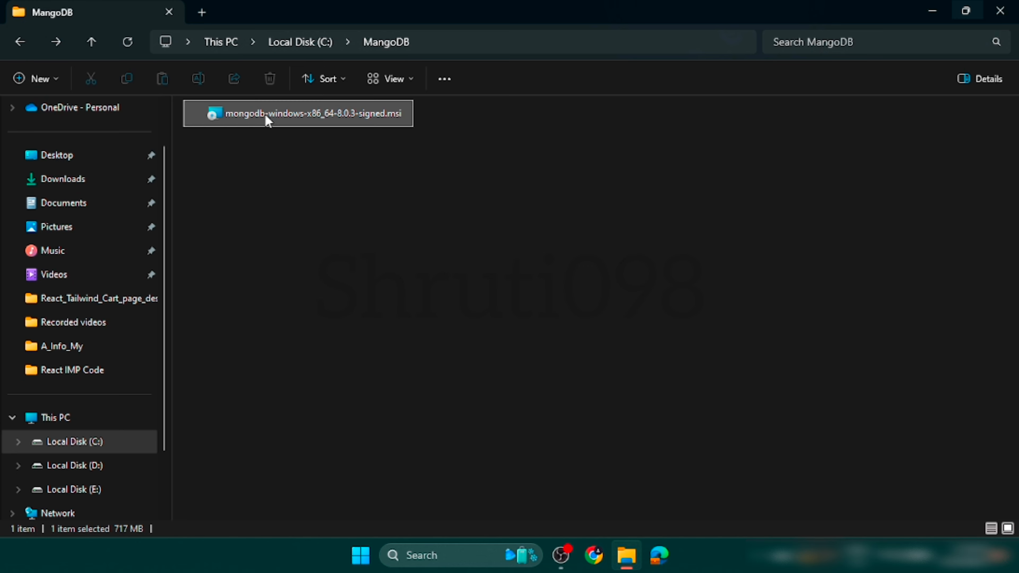
{"action": "right_click", "coordinate": [265, 115]}
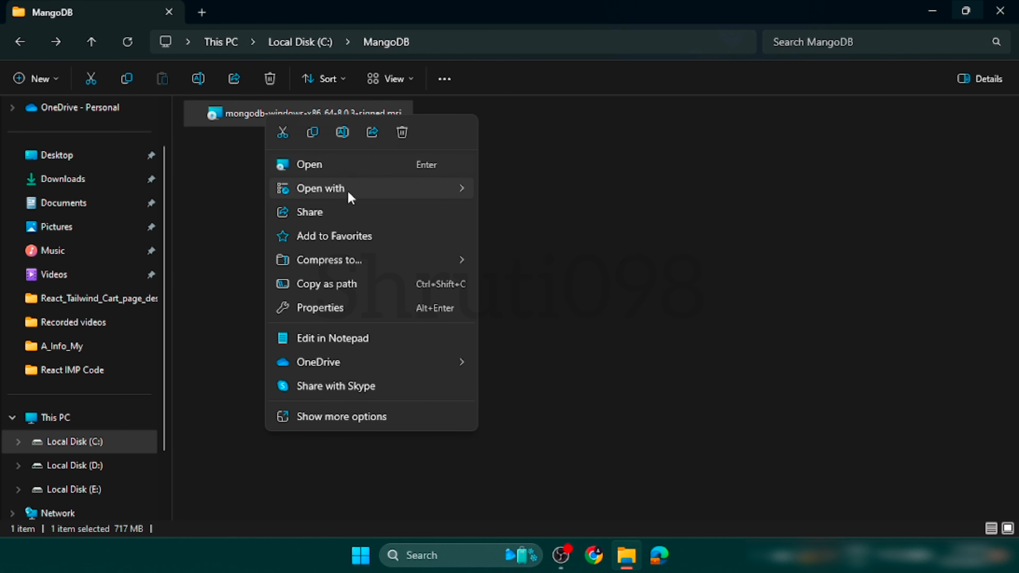
{"action": "left_click", "coordinate": [684, 184]}
{"action": "left_click", "coordinate": [289, 110]}
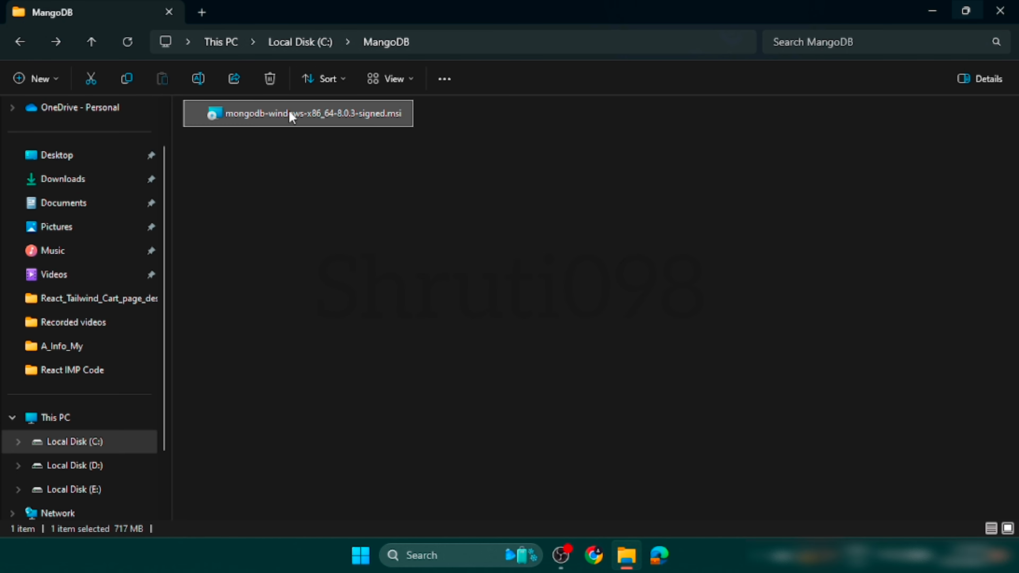
{"action": "right_click", "coordinate": [289, 111]}
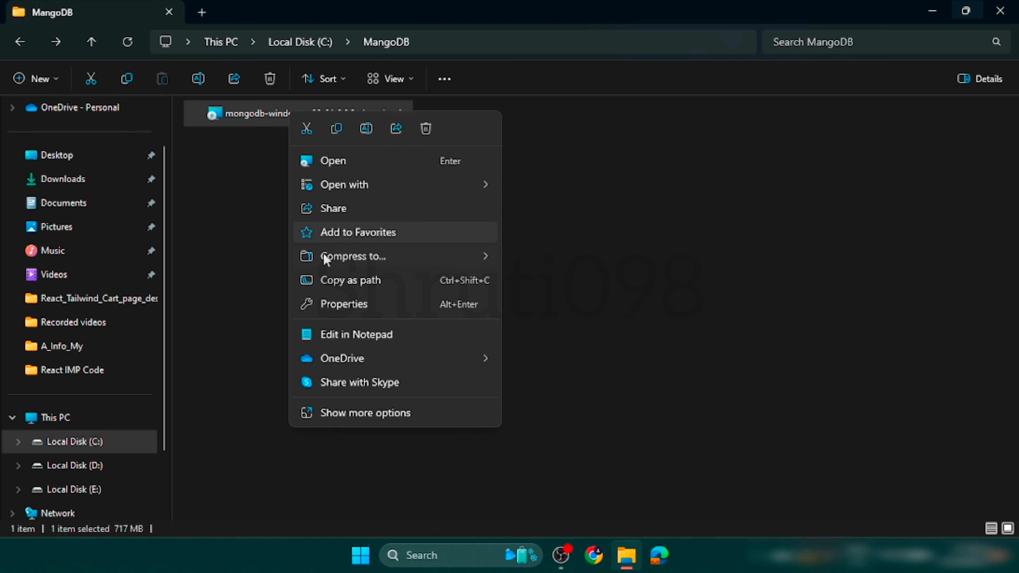
{"action": "left_click", "coordinate": [218, 208]}
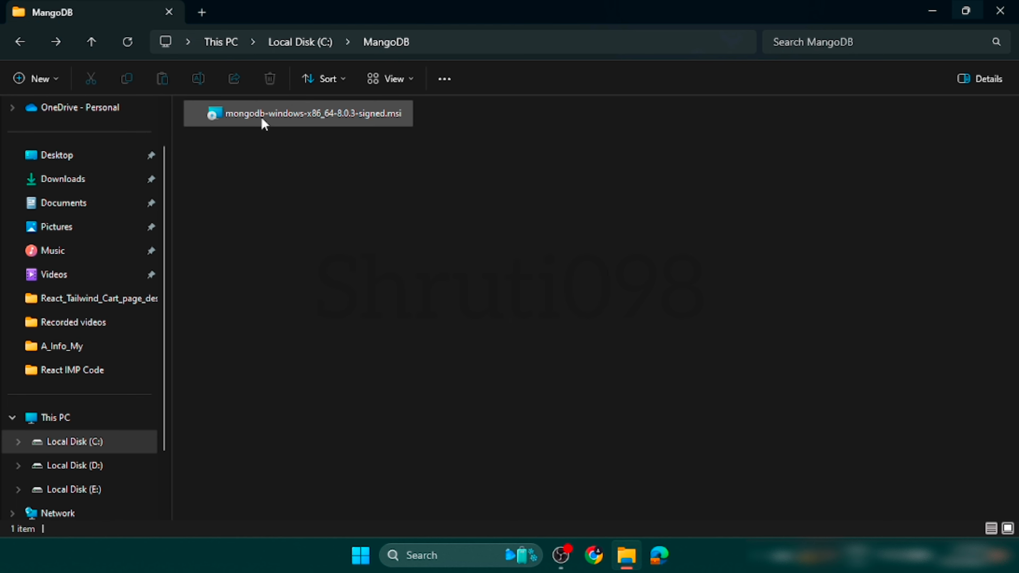
{"action": "left_click", "coordinate": [261, 118]}
{"action": "left_click", "coordinate": [262, 116]}
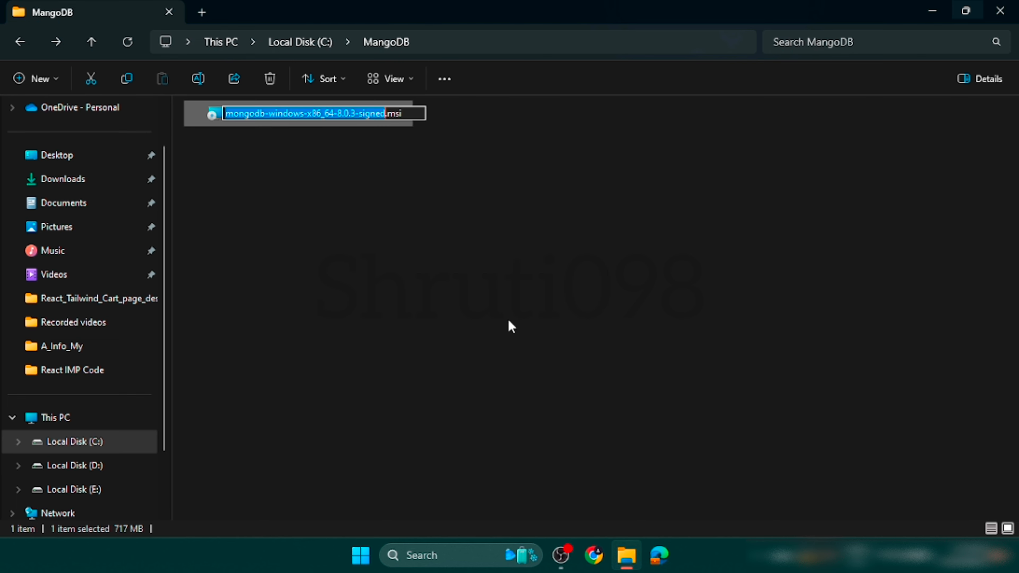
{"action": "left_click", "coordinate": [322, 246]}
Run the mongodb-windows-x86_64-8.0.3-signed.msi installer, accept the License Agreement terms, and continue to the setup type choice.
{"action": "double_click", "coordinate": [223, 125]}
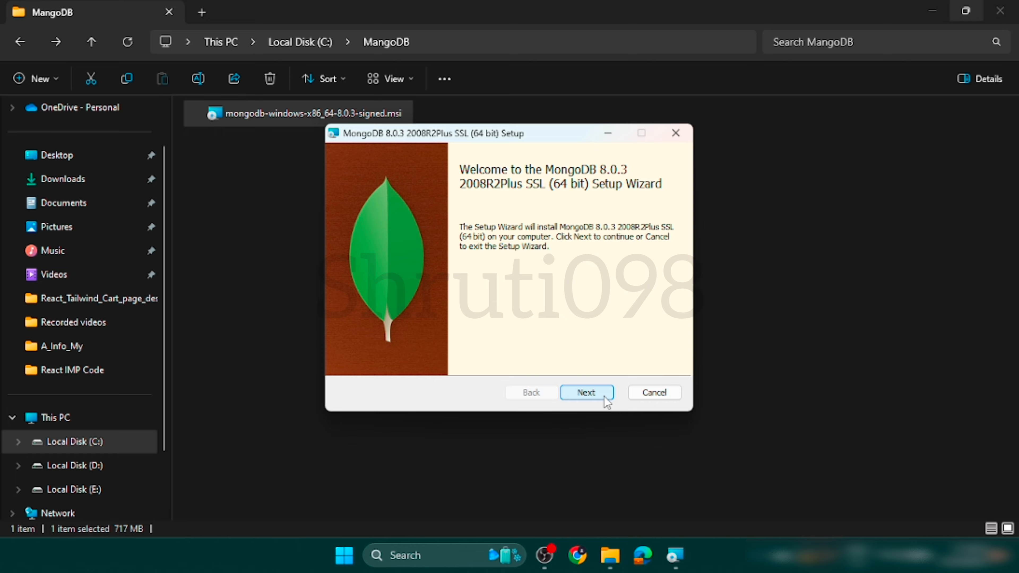
{"action": "left_click", "coordinate": [603, 393]}
{"action": "left_click", "coordinate": [349, 357]}
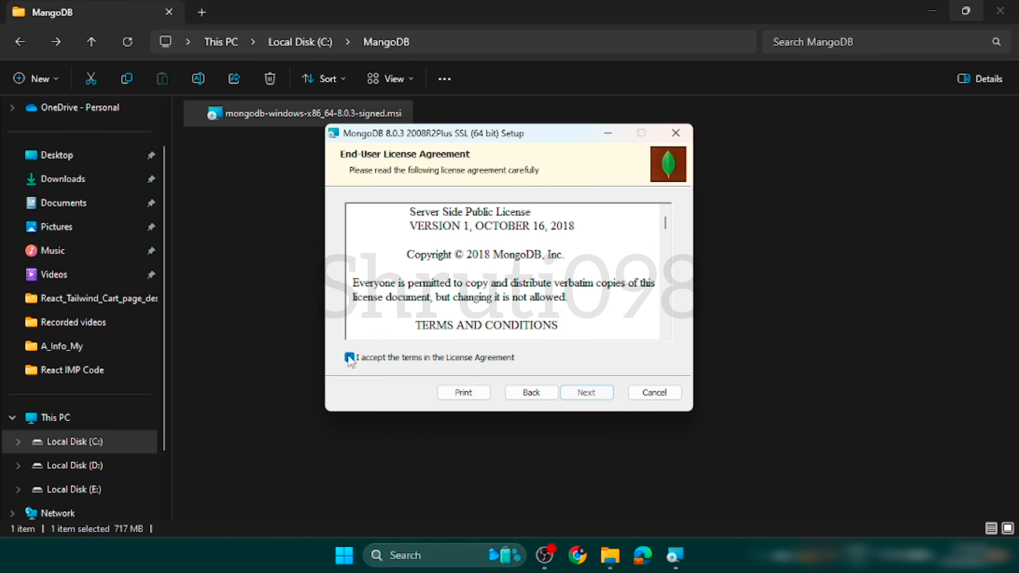
{"action": "scroll", "coordinate": [494, 309], "scroll_direction": "down", "scroll_amount": 5}
{"action": "scroll", "coordinate": [495, 309], "scroll_direction": "down", "scroll_amount": 10}
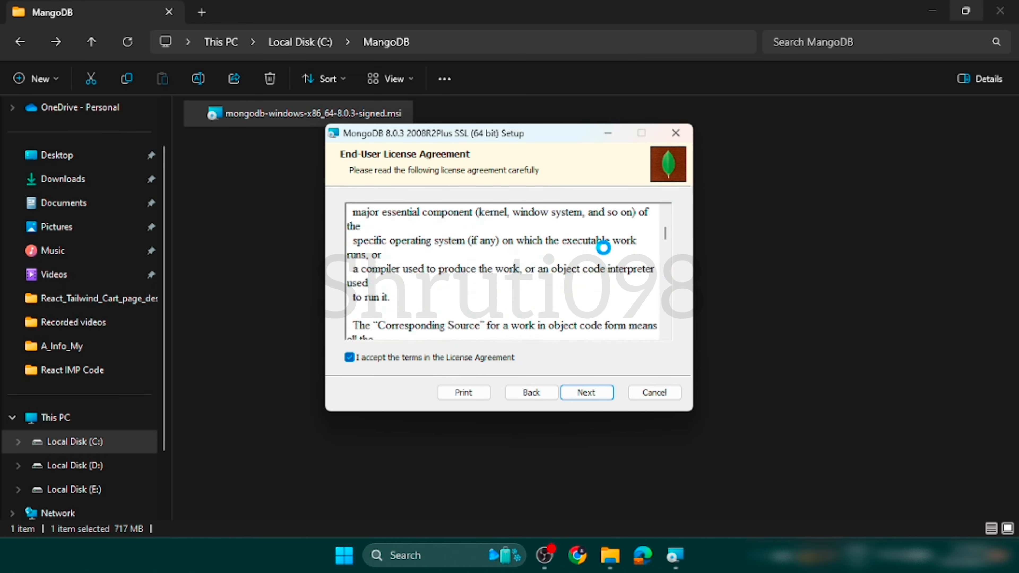
{"action": "left_click", "coordinate": [587, 392]}
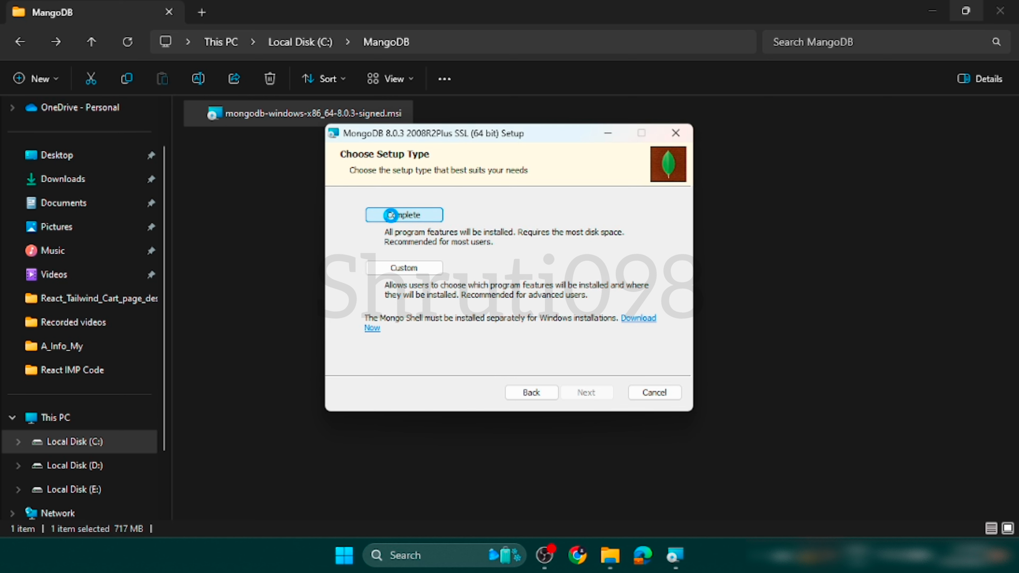
Install MongoDB with the Complete setup, the service run as Network Service user and MongoDB Compass included, finish the wizard, and minimize Compass.
{"action": "left_click", "coordinate": [392, 217]}
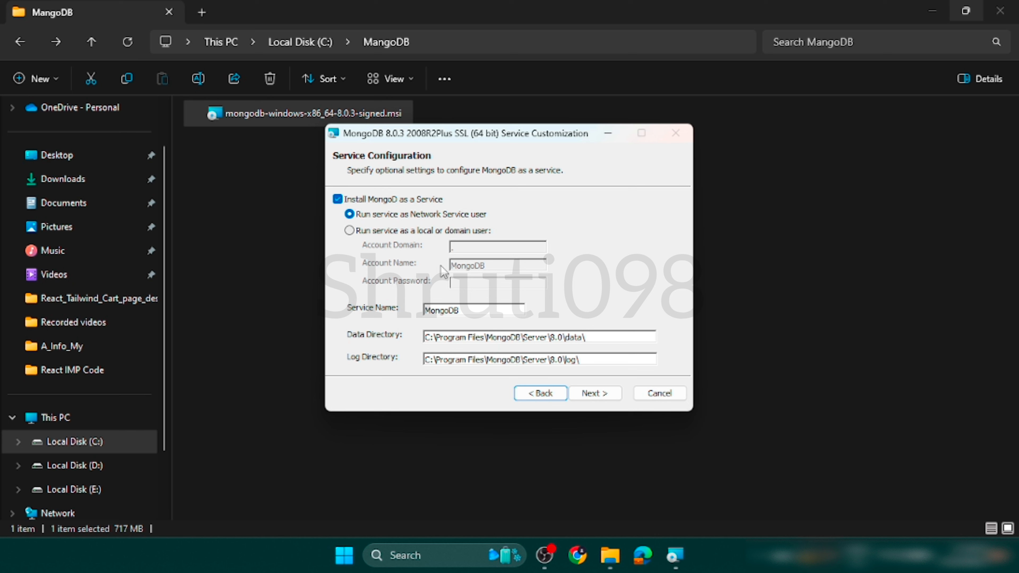
{"action": "left_click", "coordinate": [600, 394]}
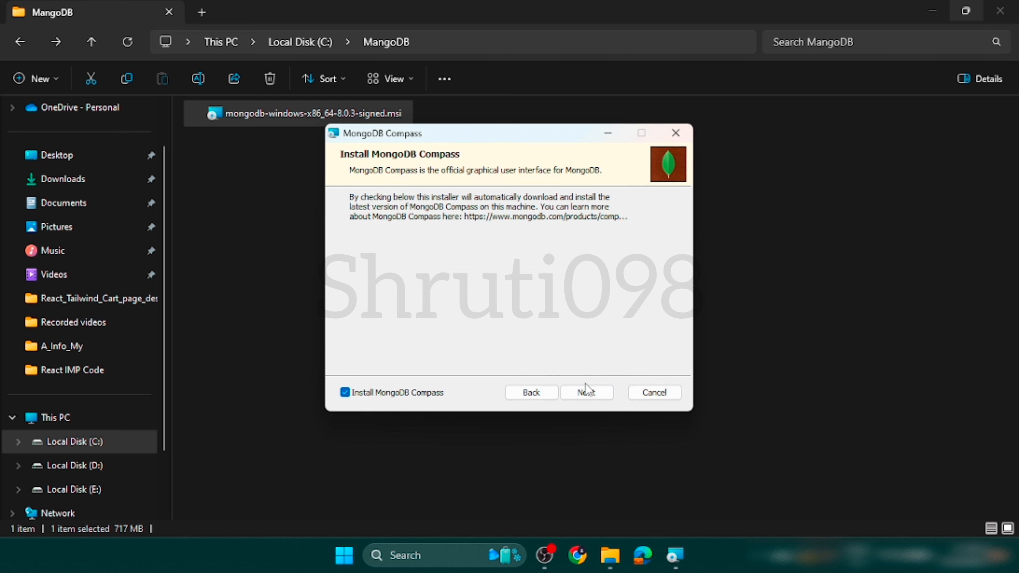
{"action": "left_click", "coordinate": [596, 394]}
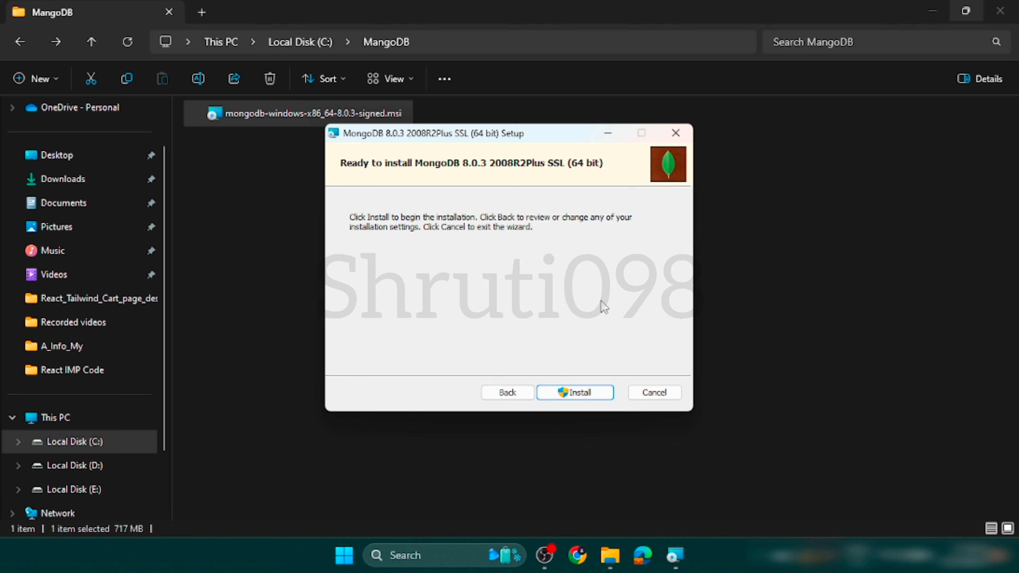
{"action": "left_click", "coordinate": [578, 396]}
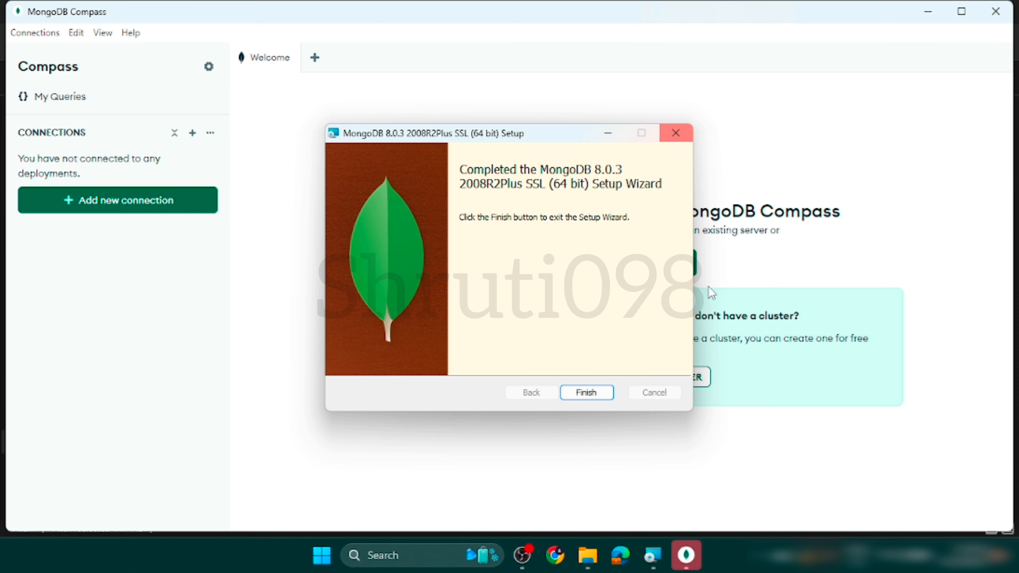
{"action": "left_click", "coordinate": [573, 397]}
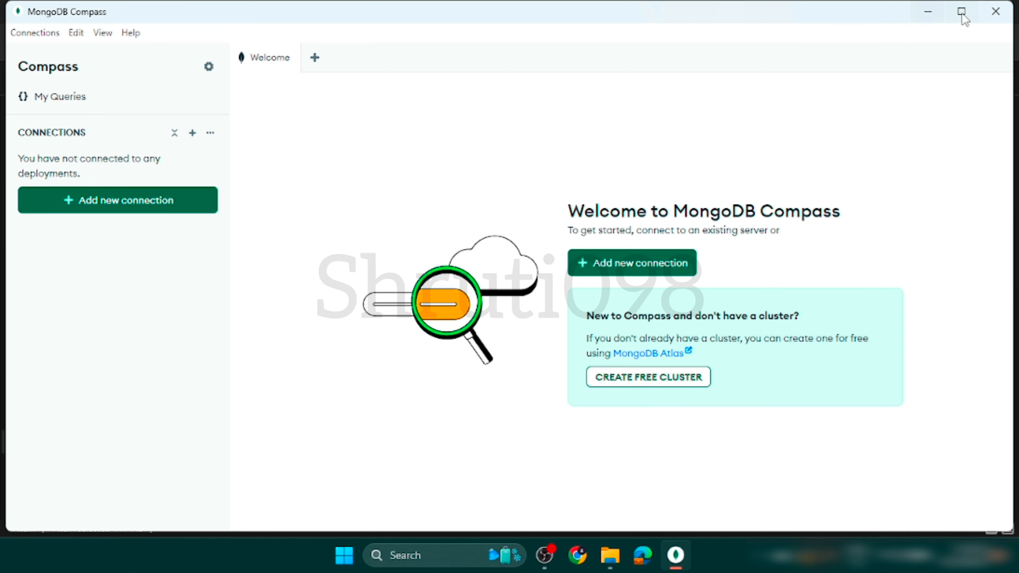
{"action": "left_click", "coordinate": [927, 11]}
{"action": "left_click", "coordinate": [415, 554]}
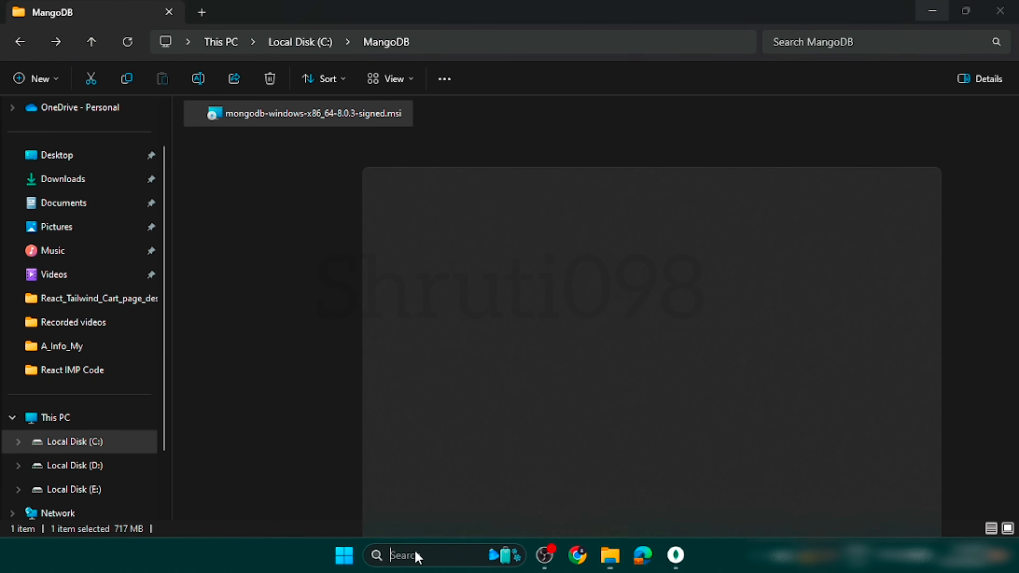
{"action": "type", "text": "cmd"}
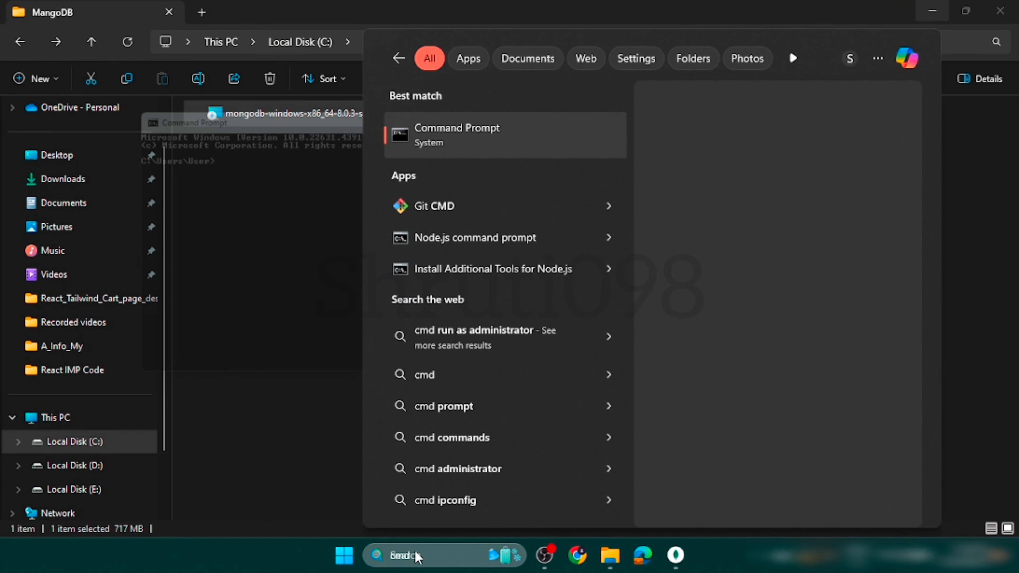
{"action": "key", "text": "Return"}
{"action": "left_click", "coordinate": [816, 109]}
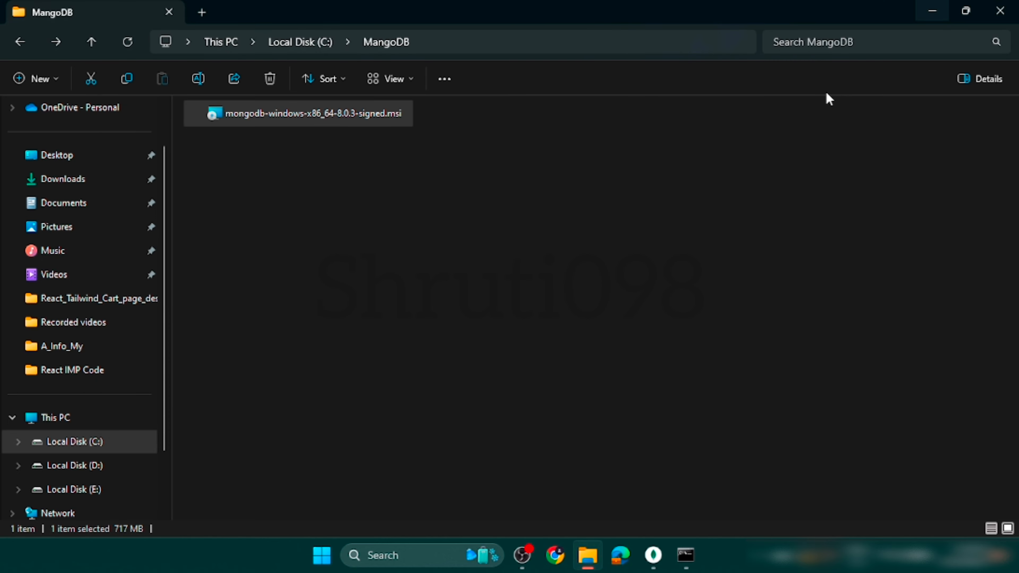
{"action": "left_click", "coordinate": [686, 554]}
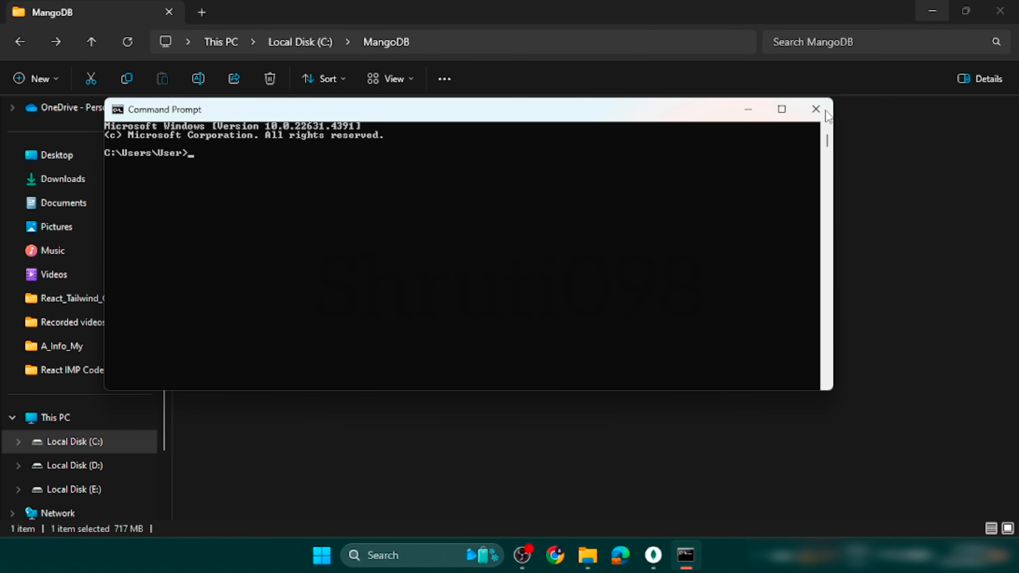
{"action": "left_click", "coordinate": [815, 109]}
Switch to Terminal through the Windows search, maximize its window, enlarge the text, and clear the PowerShell screen.
{"action": "left_click", "coordinate": [458, 544]}
{"action": "type", "text": "ter"}
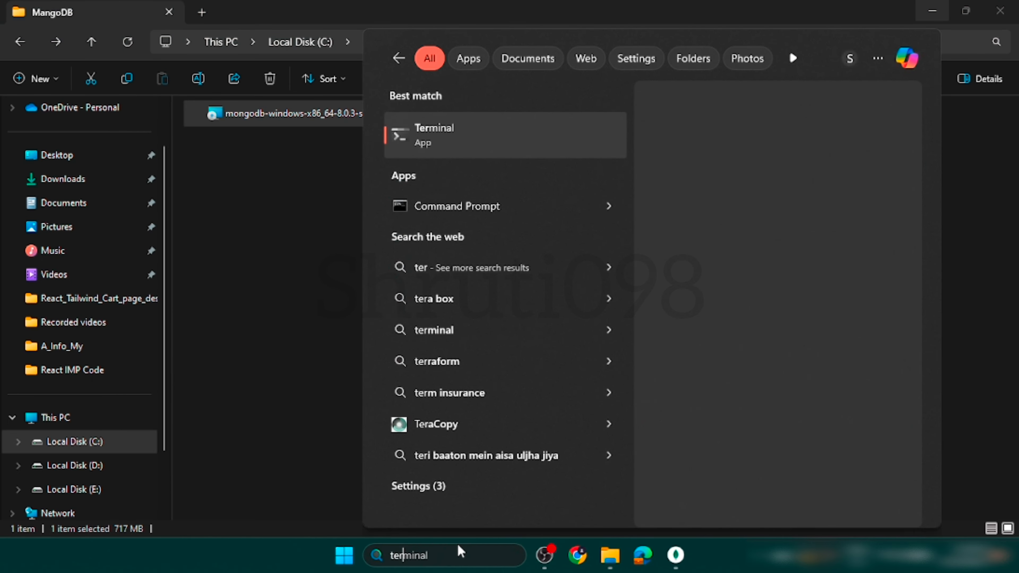
{"action": "key", "text": "Return"}
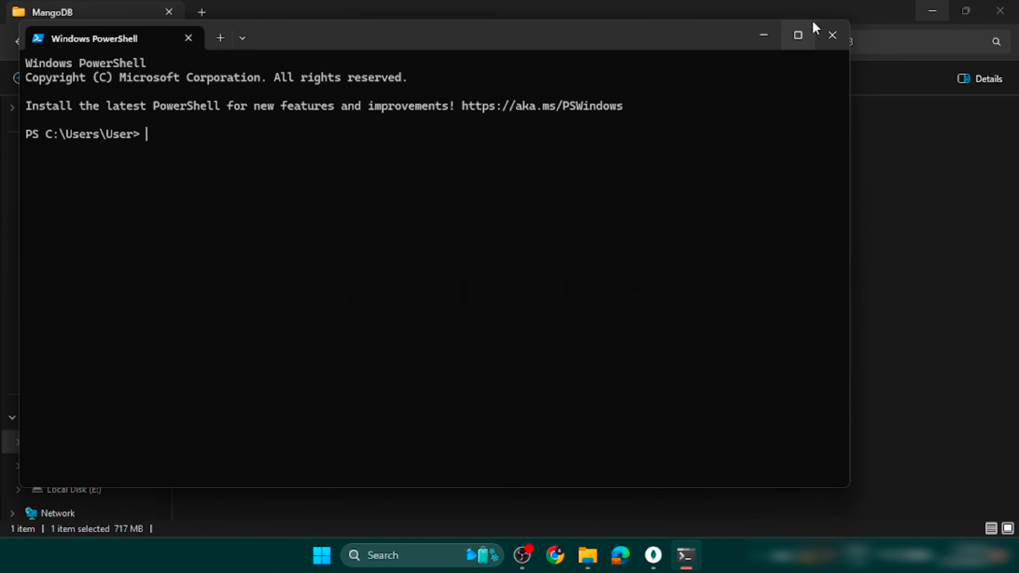
{"action": "left_click", "coordinate": [798, 32]}
{"action": "key", "text": "ctrl+equal"}
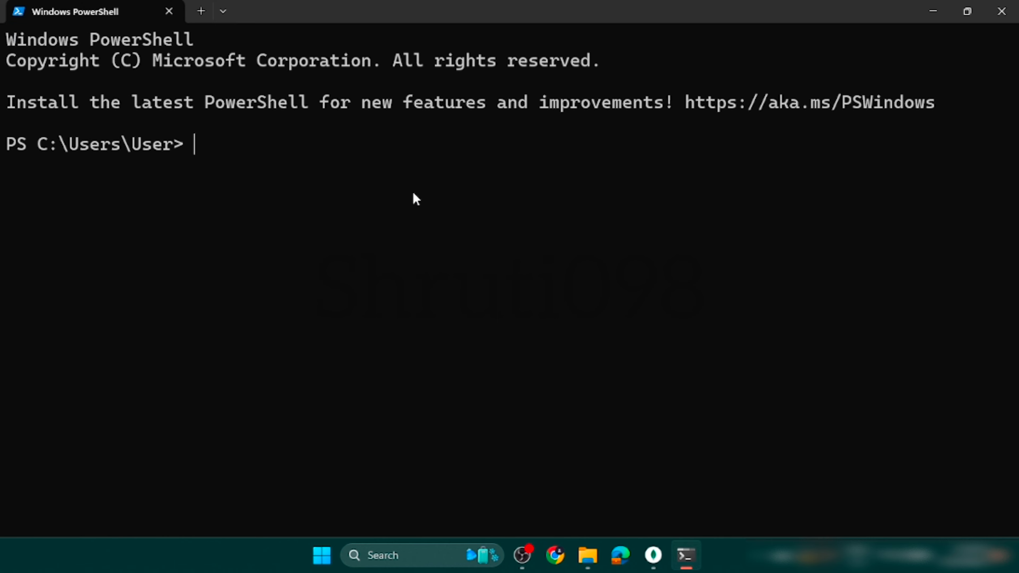
{"action": "type", "text": "clar"}
{"action": "key", "text": "BackSpace"}
{"action": "key", "text": "BackSpace"}
{"action": "type", "text": "ear"}
{"action": "key", "text": "Return"}
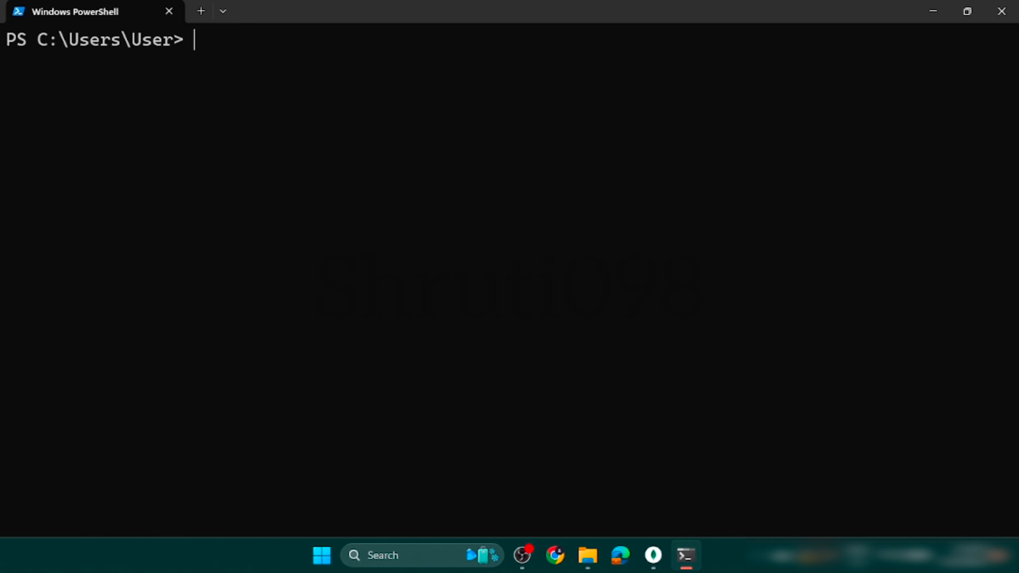
{"action": "key", "text": "ctrl+equal"}
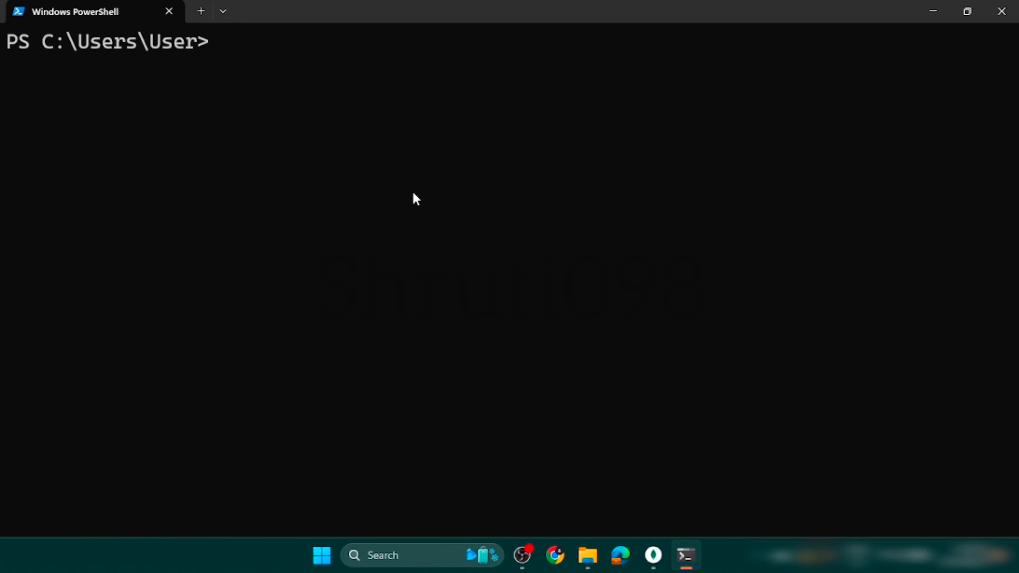
Check the installed MongoDB server version in PowerShell with the command mongod --version.
{"action": "type", "text": "mong"}
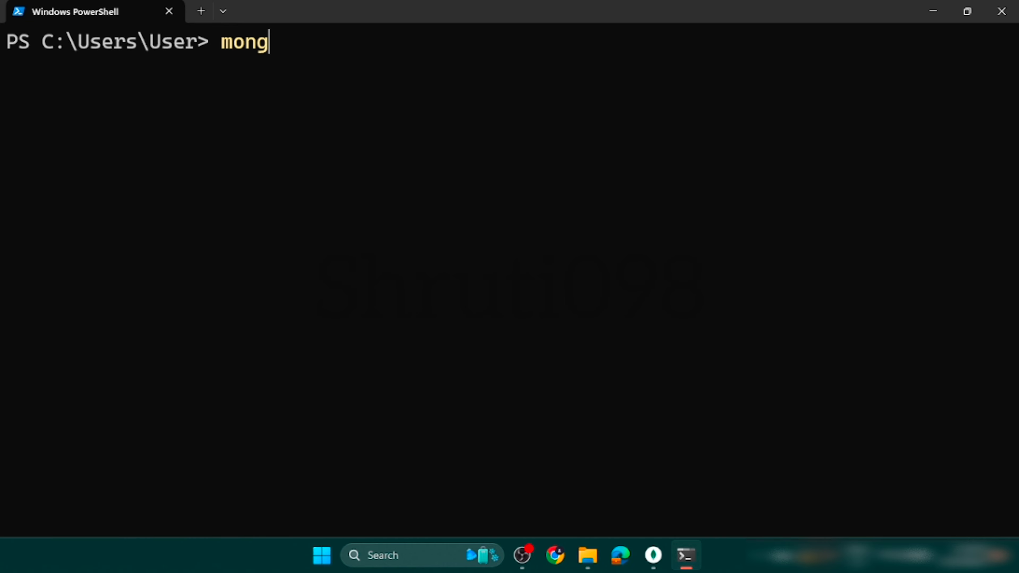
{"action": "type", "text": "od --version"}
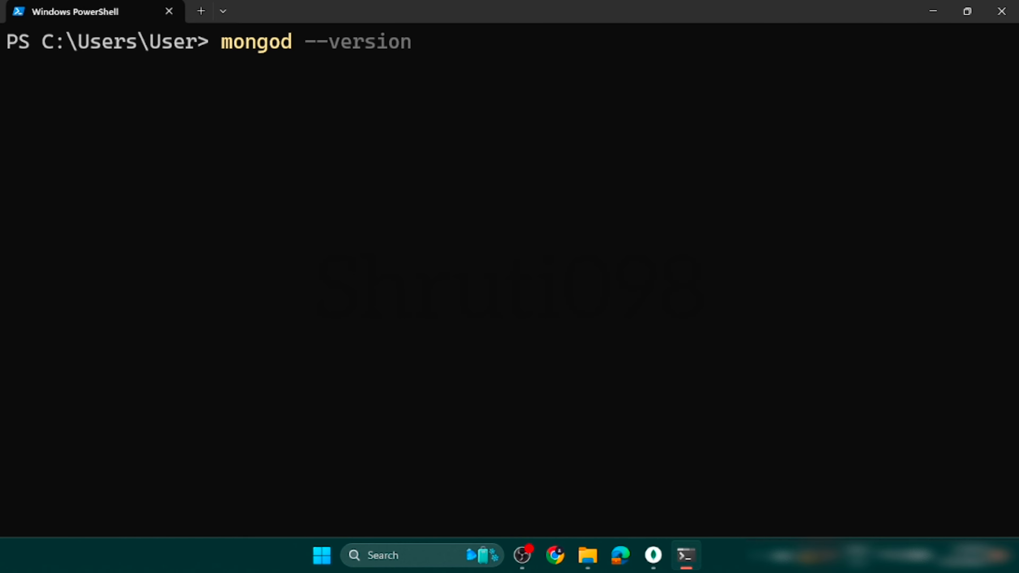
{"action": "key", "text": "Return"}
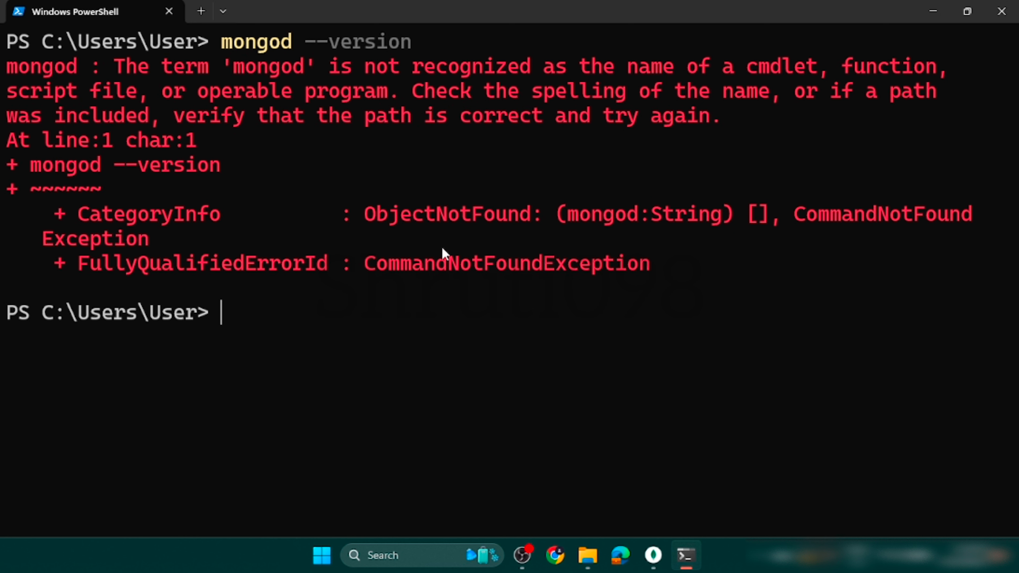
Try the version check again with the shortened command mongod --v and close Terminal.
{"action": "key", "text": "Up"}
{"action": "key", "text": "BackSpace"}
{"action": "key", "text": "BackSpace"}
{"action": "key", "text": "BackSpace"}
{"action": "key", "text": "BackSpace"}
{"action": "key", "text": "BackSpace"}
{"action": "key", "text": "BackSpace"}
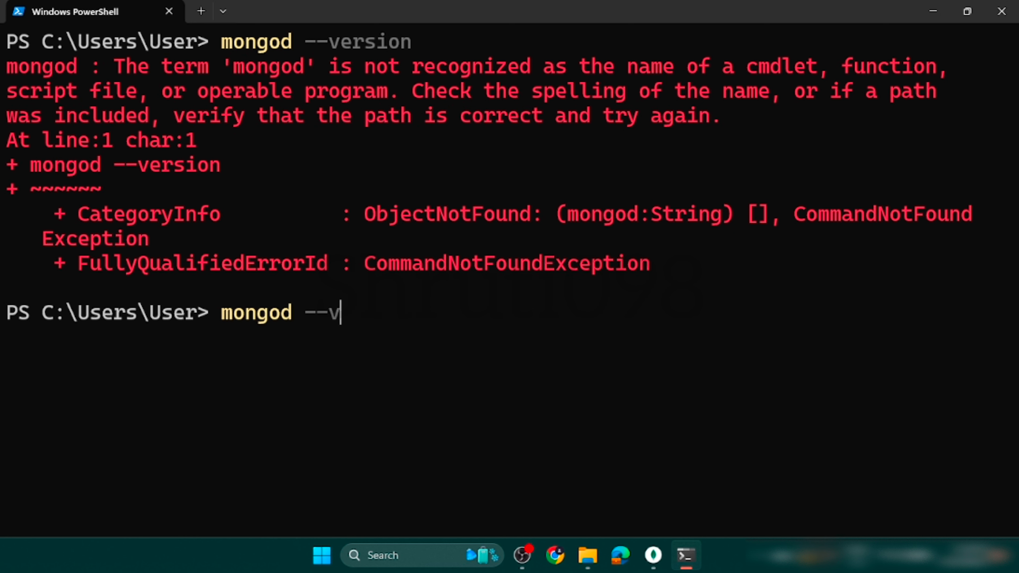
{"action": "key", "text": "Return"}
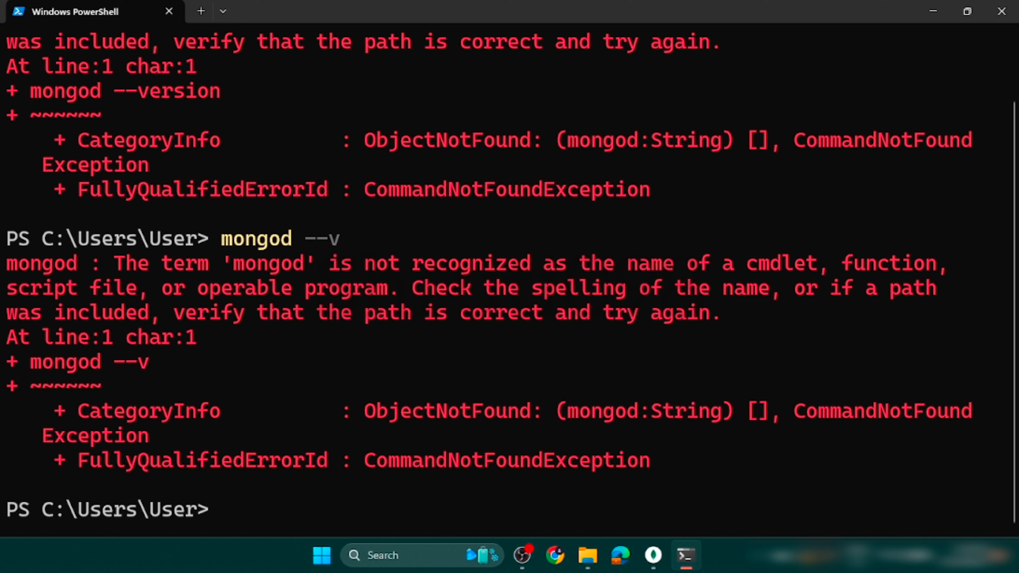
{"action": "left_click", "coordinate": [1001, 12]}
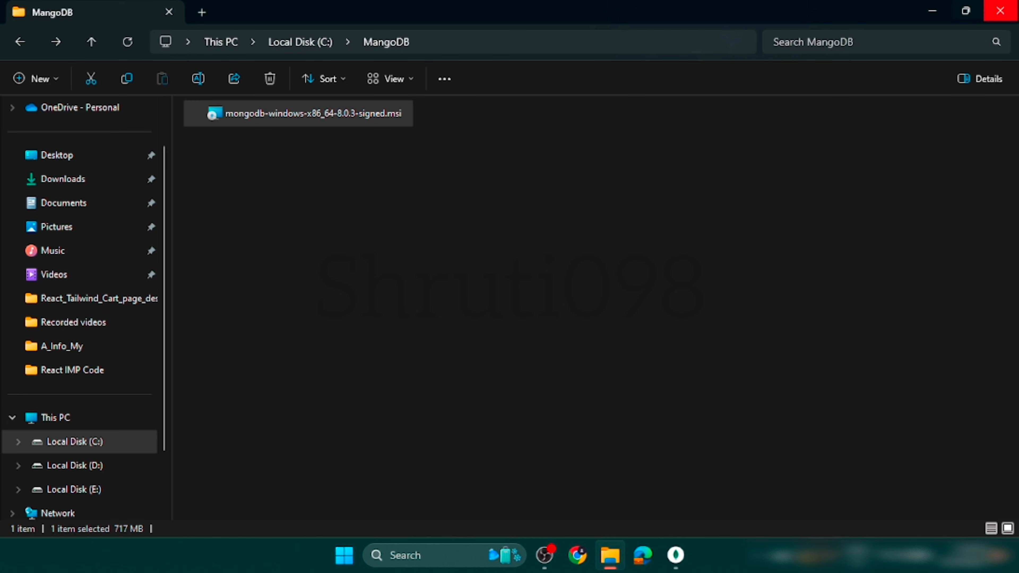
Switch to MongoDB Compass, add a new connection with the URI mongodb://localhost:27017, and save and connect it.
{"action": "left_click", "coordinate": [675, 555]}
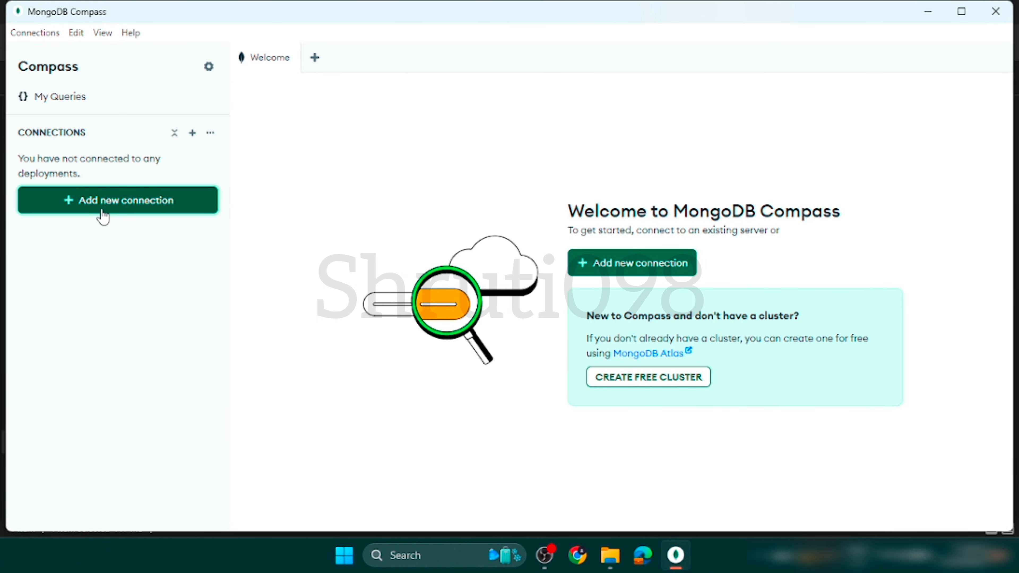
{"action": "left_click", "coordinate": [127, 201]}
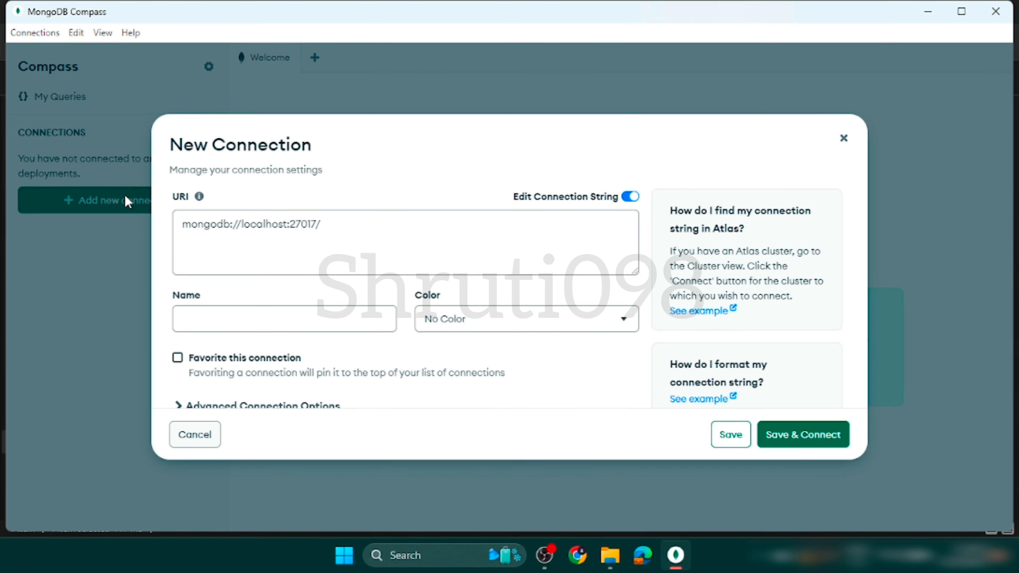
{"action": "left_click_drag", "start_coordinate": [336, 226], "coordinate": [159, 226]}
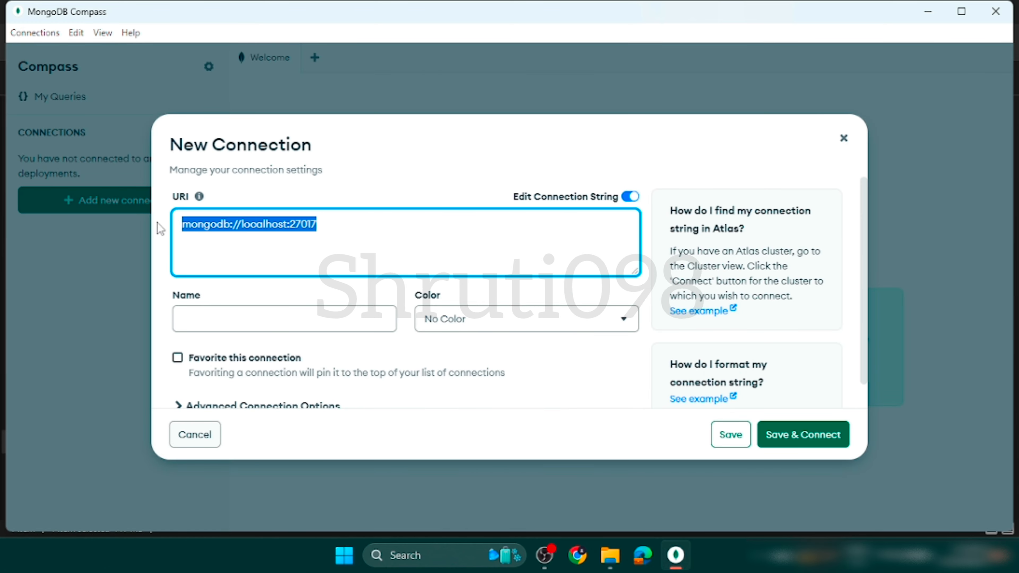
{"action": "left_click", "coordinate": [362, 249]}
{"action": "key", "text": "BackSpace"}
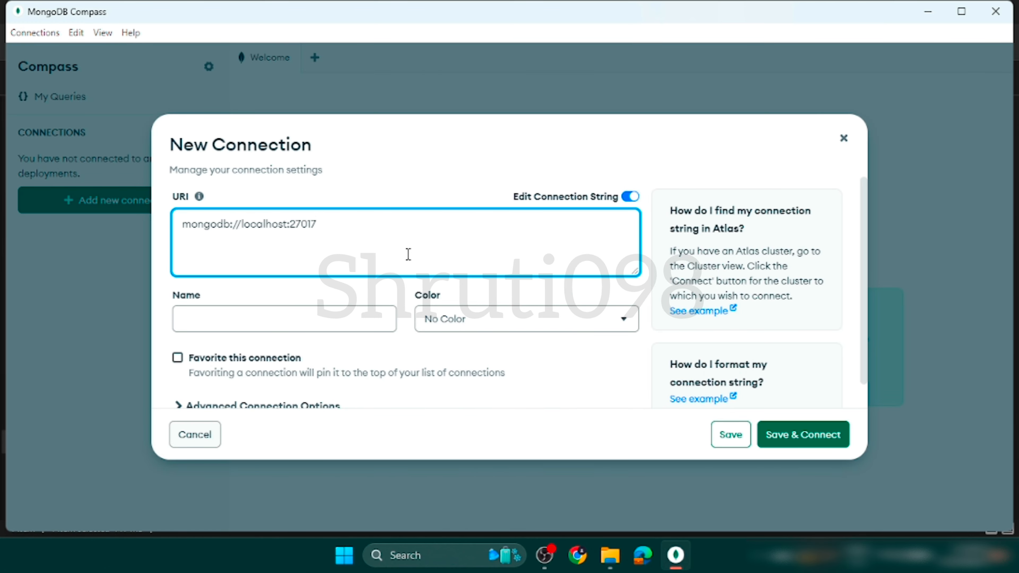
{"action": "scroll", "coordinate": [407, 255], "scroll_direction": "down", "scroll_amount": 1}
{"action": "left_click", "coordinate": [803, 438]}
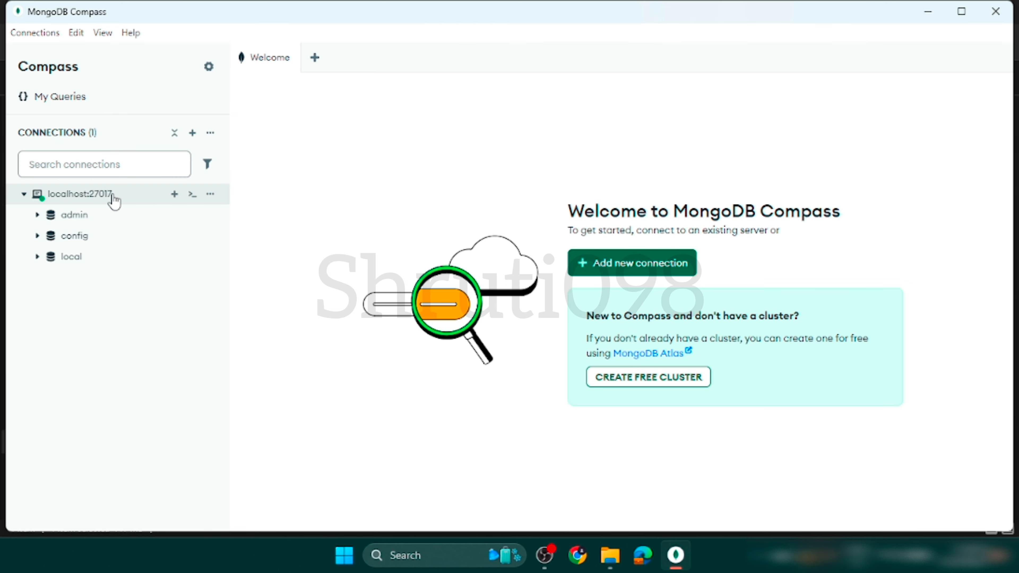
Open the localhost:27017 connection, refresh its databases, and copy its connection string to the clipboard.
{"action": "left_click", "coordinate": [217, 200]}
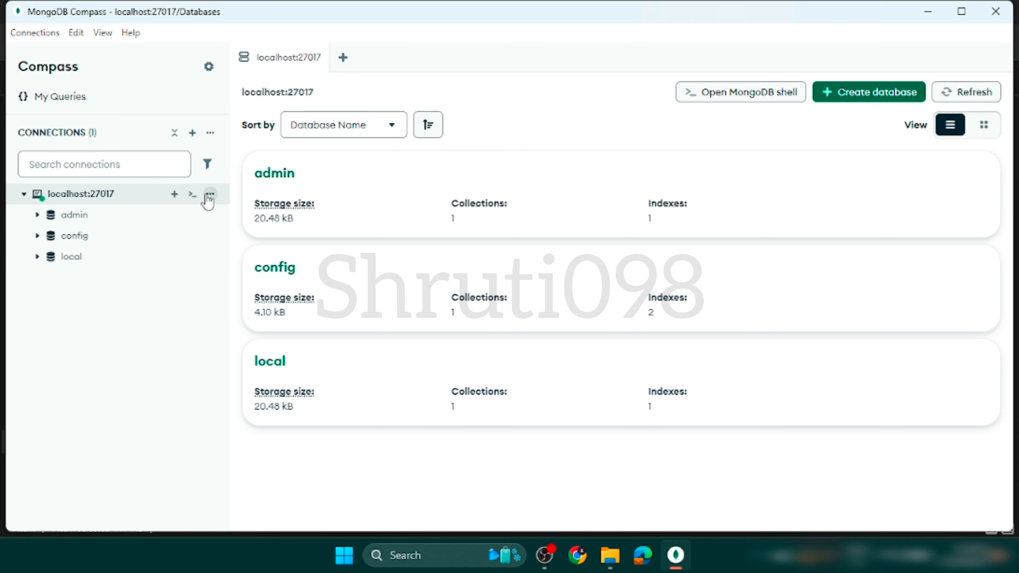
{"action": "left_click", "coordinate": [209, 195]}
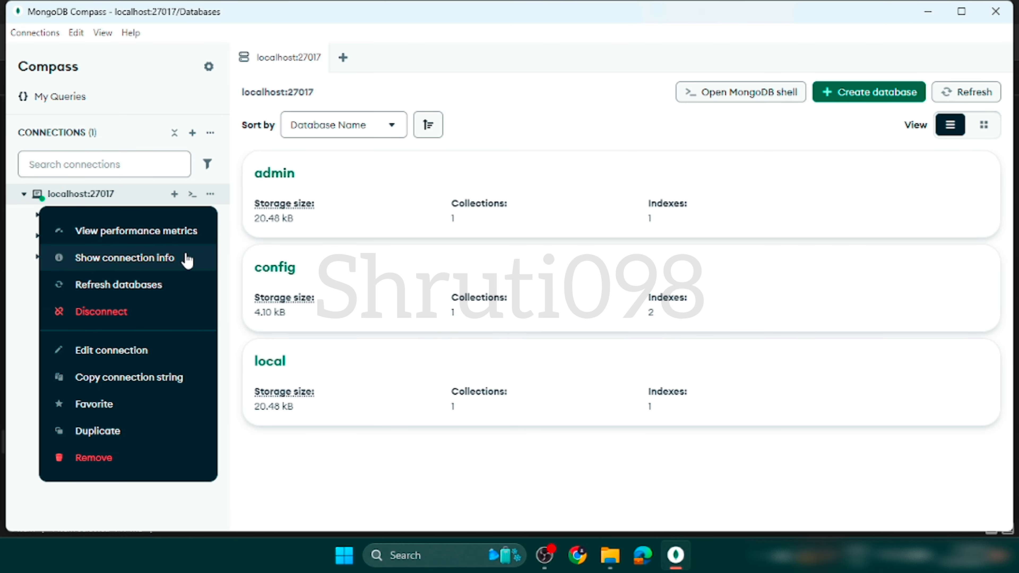
{"action": "left_click", "coordinate": [163, 285]}
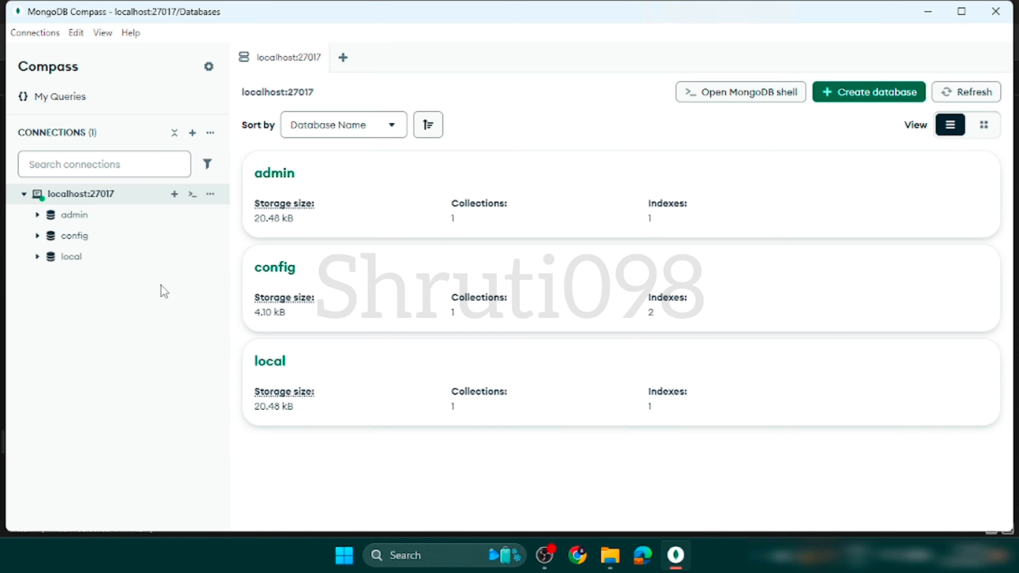
{"action": "left_click", "coordinate": [210, 194]}
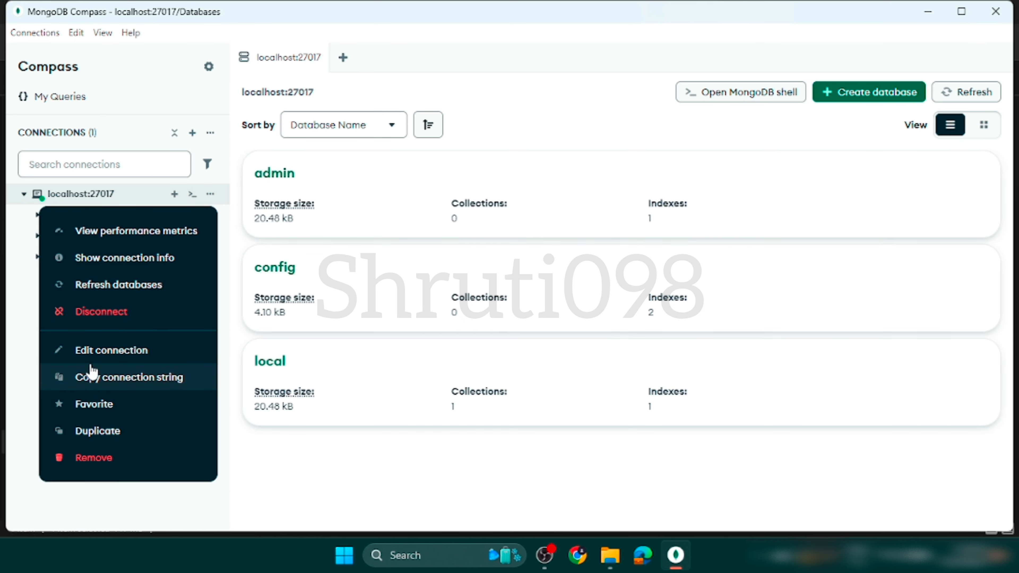
{"action": "left_click", "coordinate": [109, 378]}
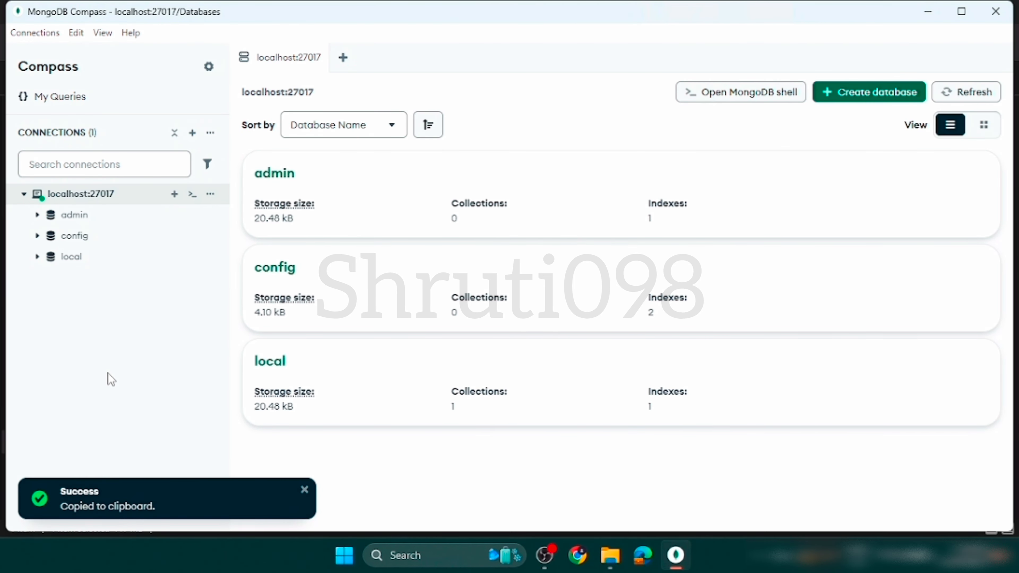
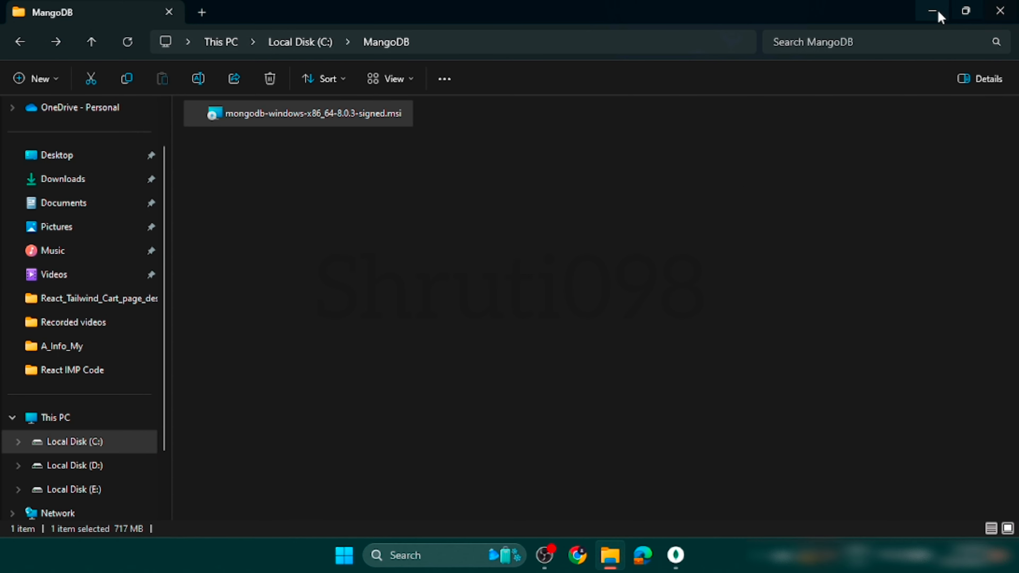
Minimize File Explorer and MongoDB Compass, and open the Windows Services console by searching for services.
{"action": "left_click", "coordinate": [931, 11]}
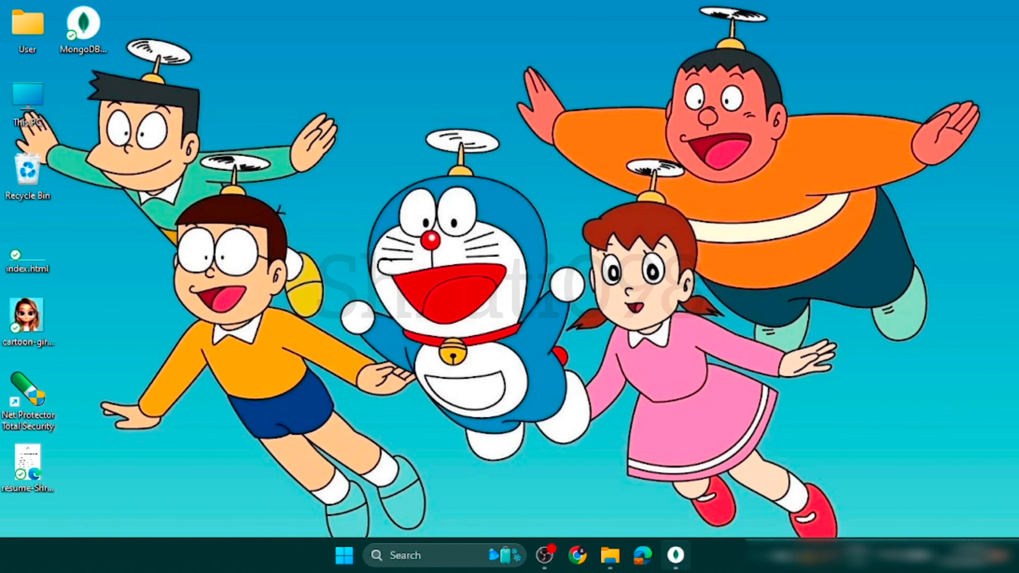
{"action": "left_click", "coordinate": [675, 555]}
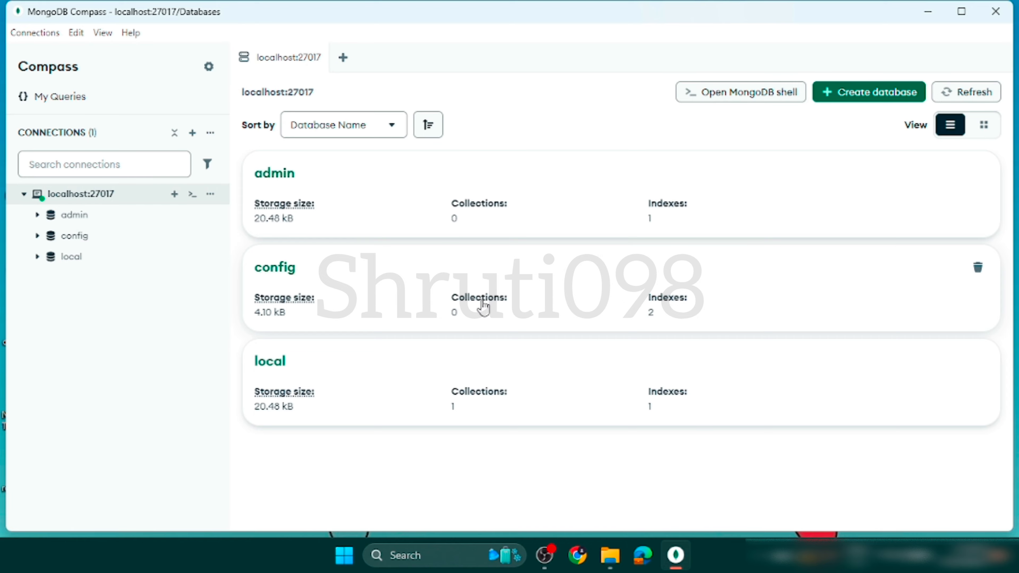
{"action": "left_click", "coordinate": [939, 11]}
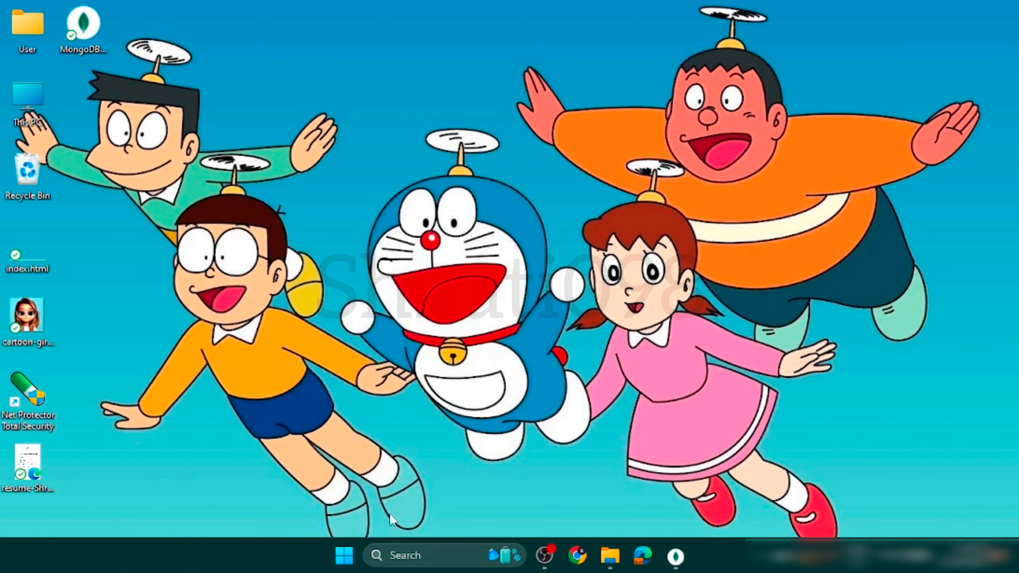
{"action": "left_click", "coordinate": [406, 556]}
{"action": "type", "text": "services"}
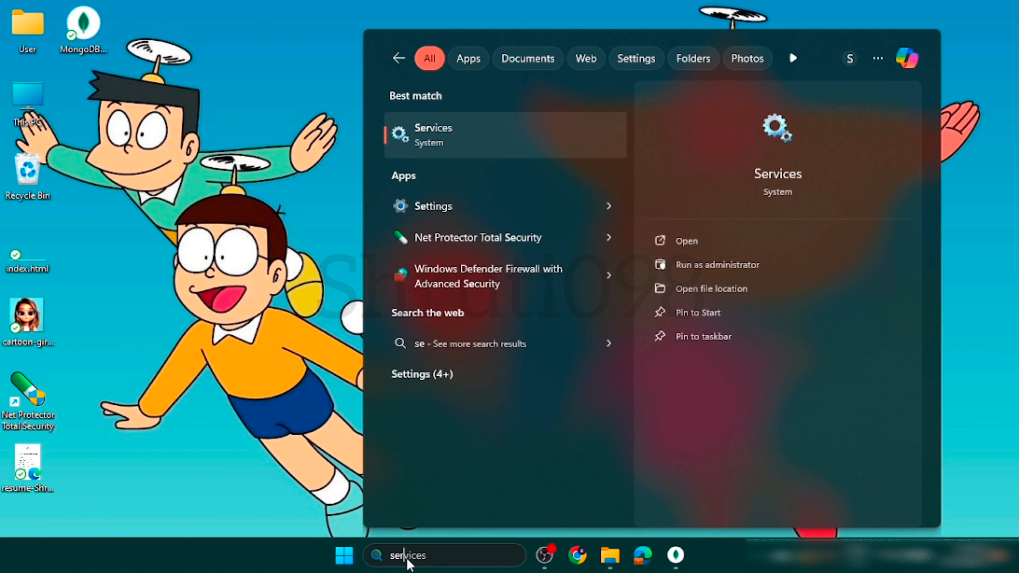
{"action": "key", "text": "Return"}
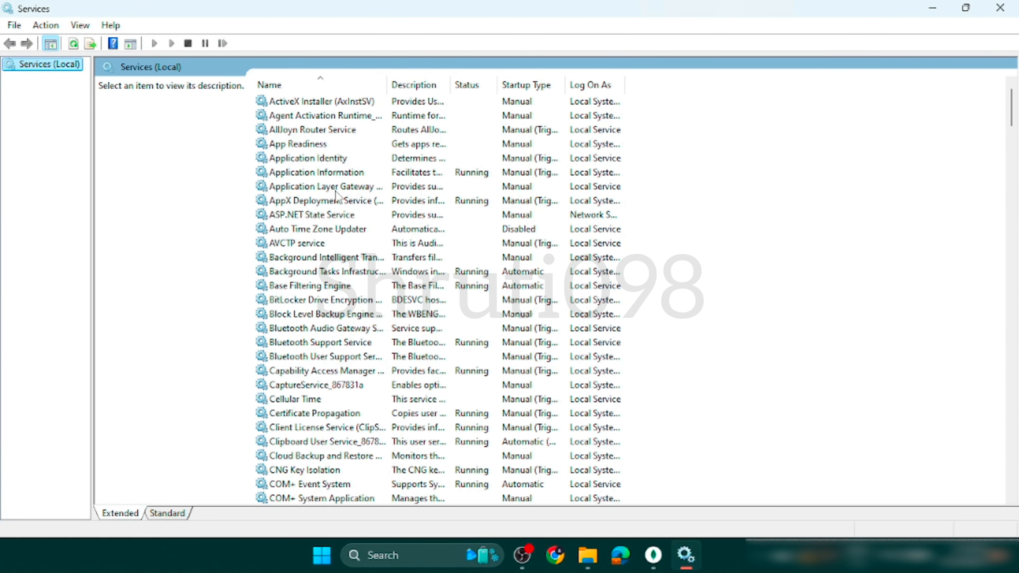
Find the MongoDB Server (MongoDB) service, check its status and available service actions, and close the Services console.
{"action": "scroll", "coordinate": [332, 381], "scroll_direction": "down", "scroll_amount": 20}
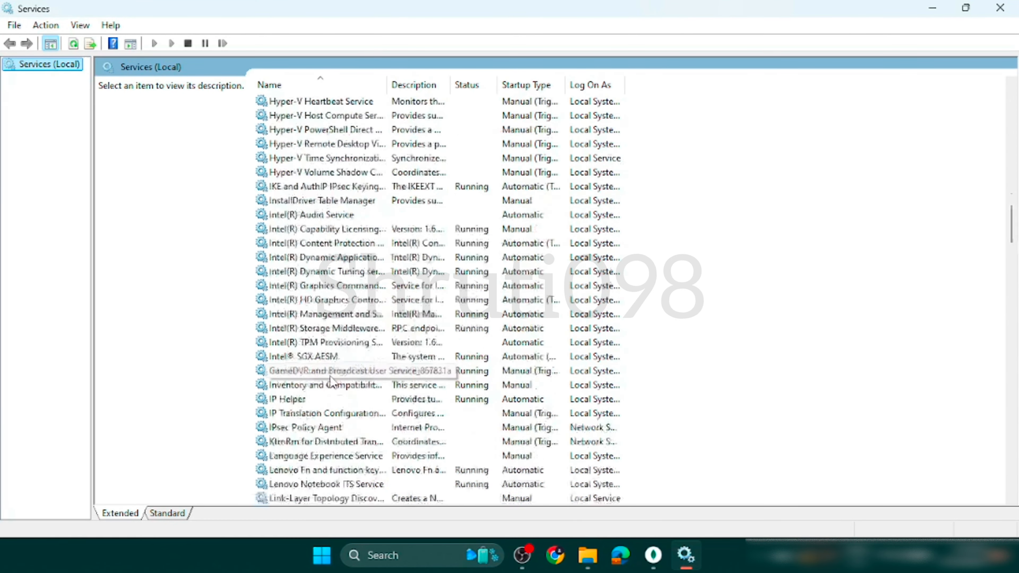
{"action": "scroll", "coordinate": [331, 381], "scroll_direction": "down", "scroll_amount": 20}
{"action": "scroll", "coordinate": [331, 381], "scroll_direction": "up", "scroll_amount": 3}
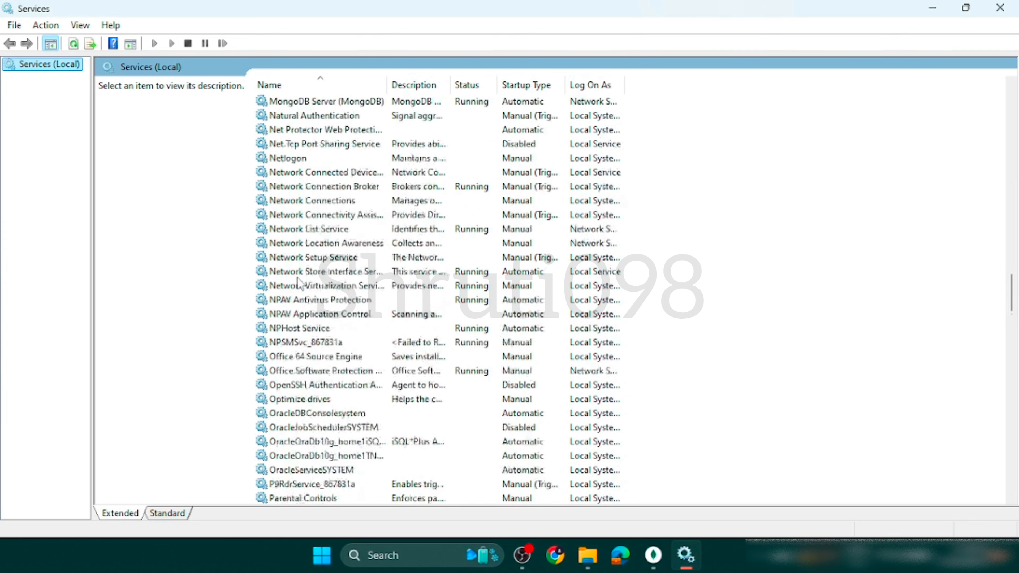
{"action": "scroll", "coordinate": [297, 283], "scroll_direction": "up", "scroll_amount": 7}
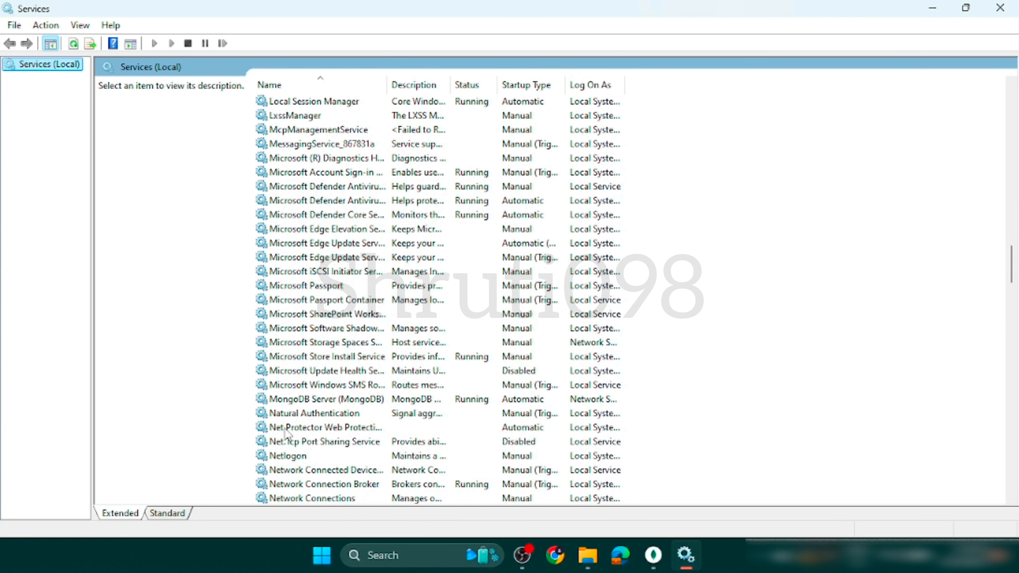
{"action": "left_click", "coordinate": [299, 399]}
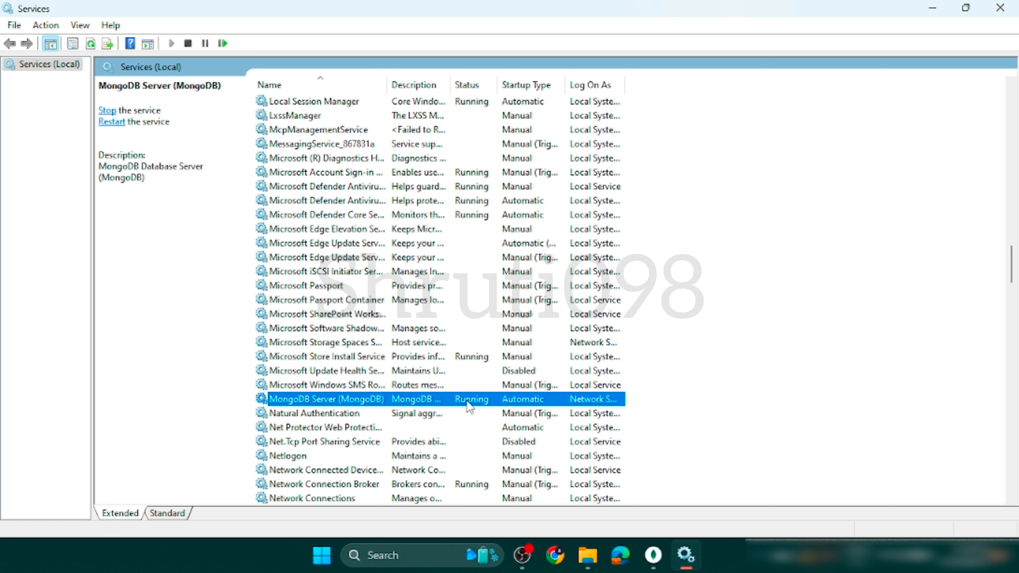
{"action": "right_click", "coordinate": [468, 402]}
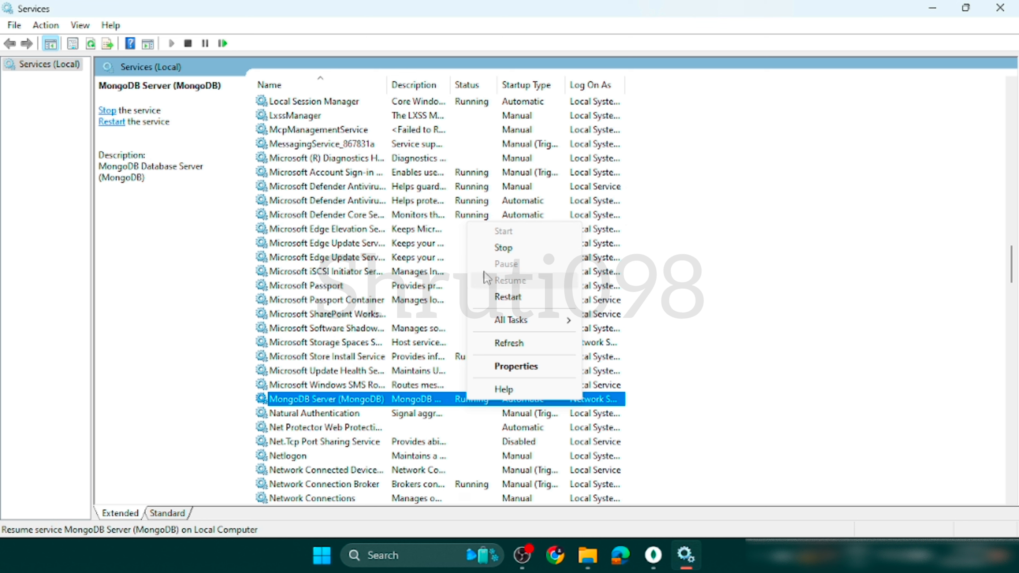
{"action": "left_click", "coordinate": [701, 422]}
{"action": "left_click", "coordinate": [701, 422]}
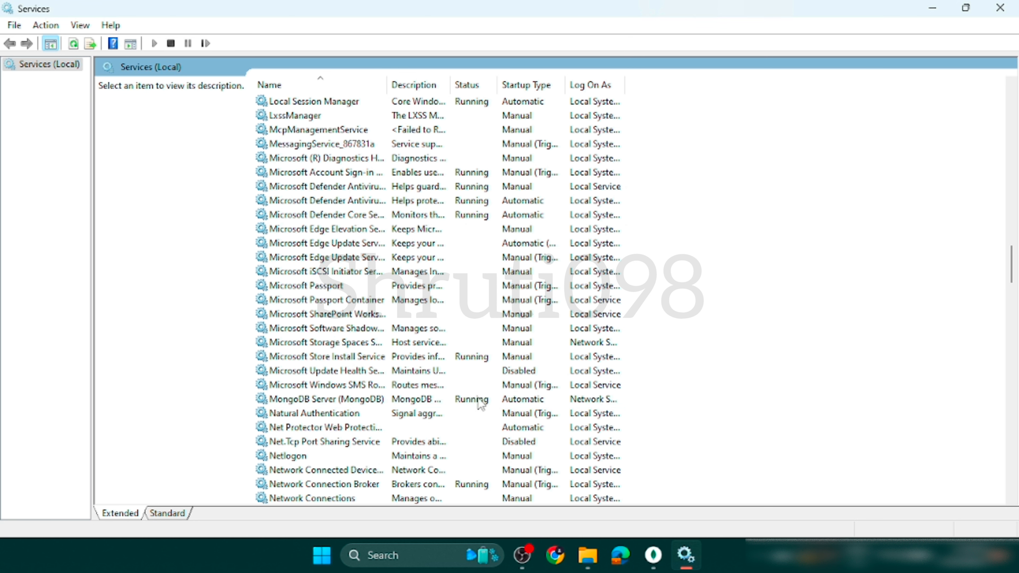
{"action": "left_click", "coordinate": [442, 399]}
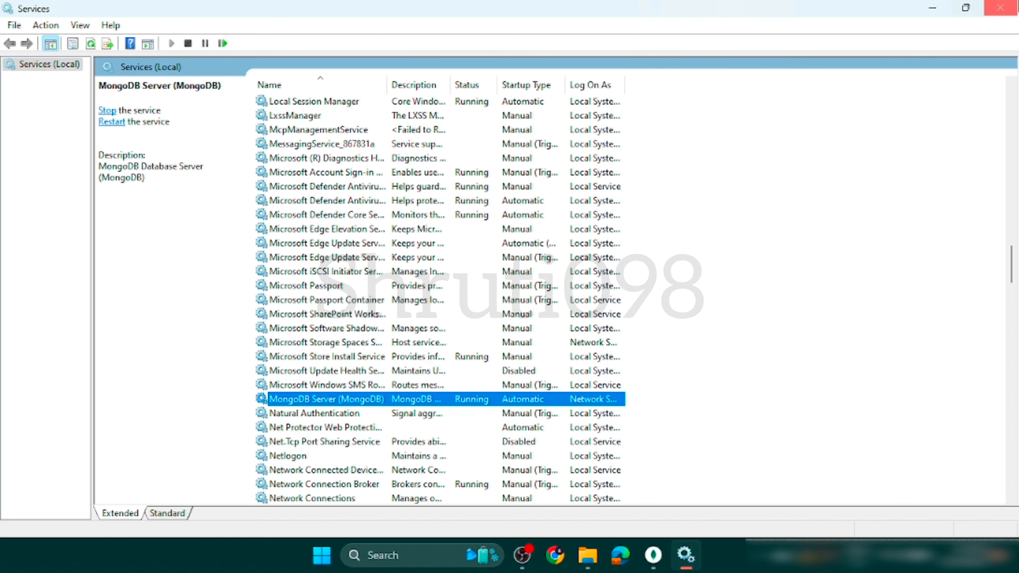
{"action": "left_click", "coordinate": [999, 8]}
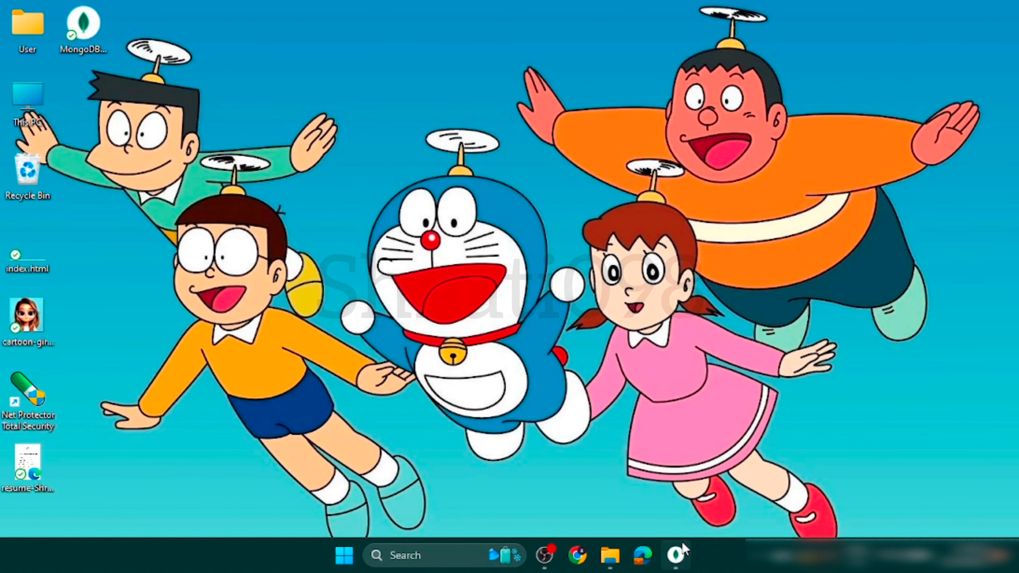
Switch to MongoDB Compass, relaunch it through a Windows search for mang, and connect to the saved localhost:27017 connection.
{"action": "left_click", "coordinate": [682, 545]}
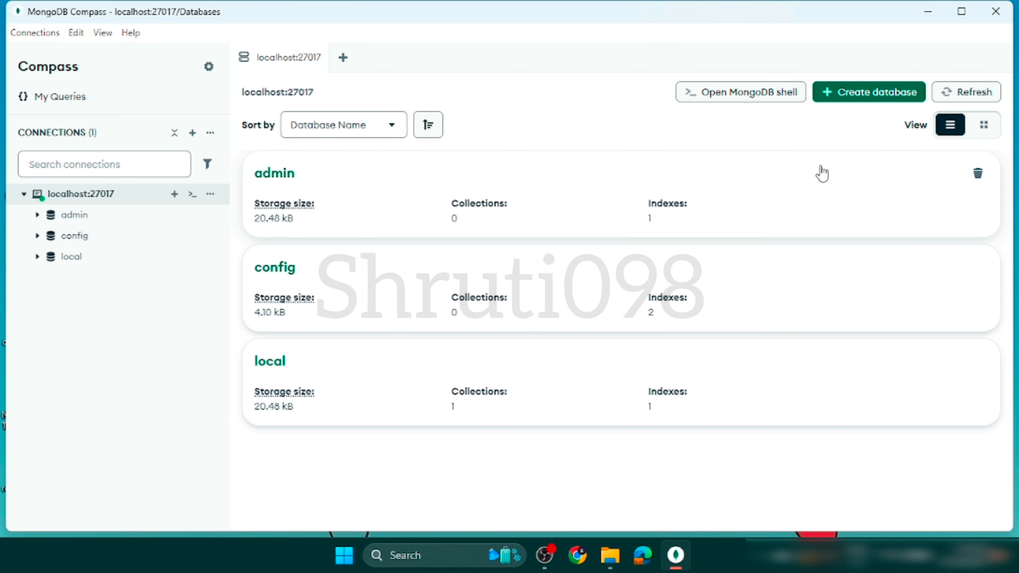
{"action": "left_click", "coordinate": [961, 11]}
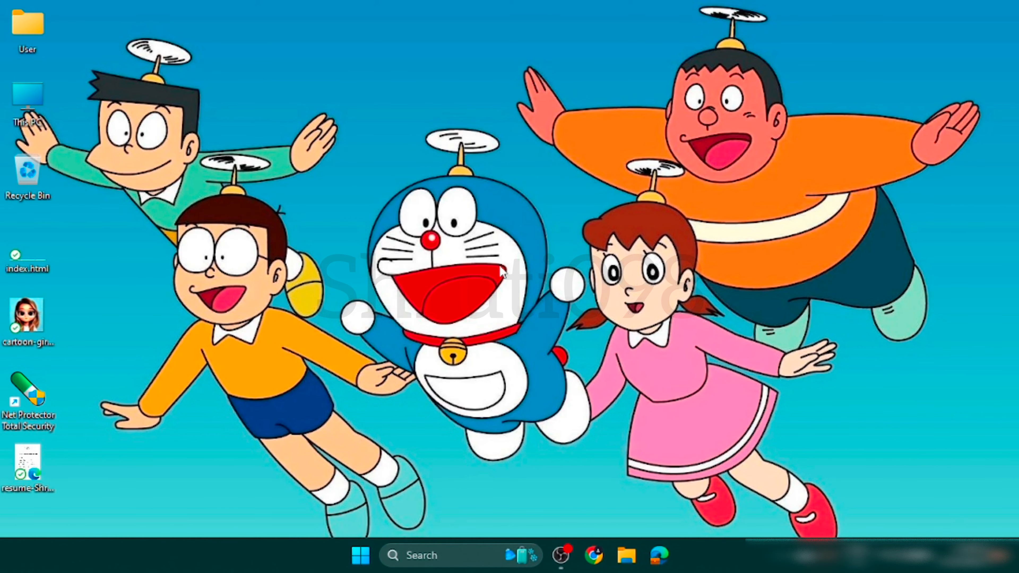
{"action": "left_click", "coordinate": [448, 556]}
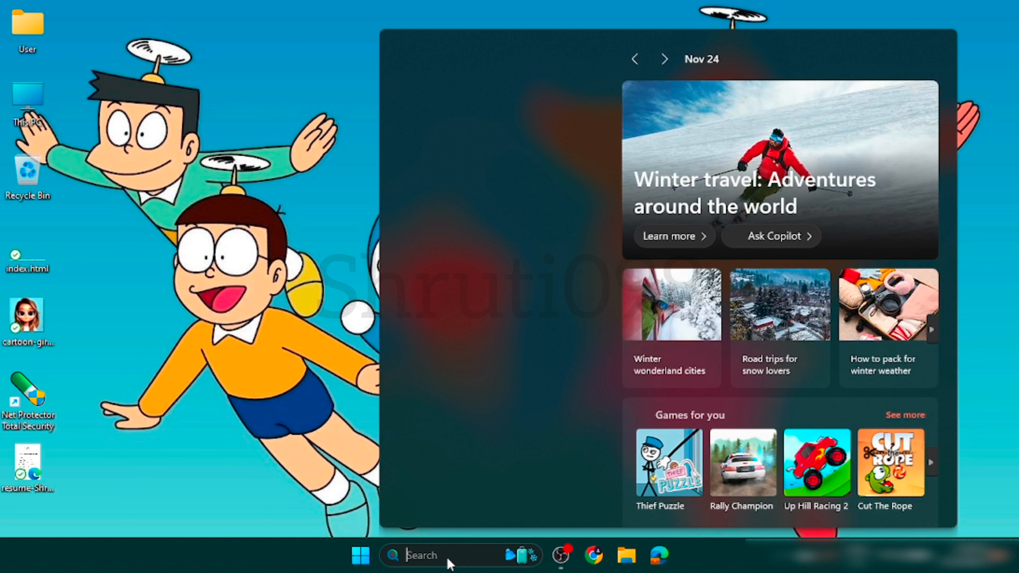
{"action": "type", "text": "man"}
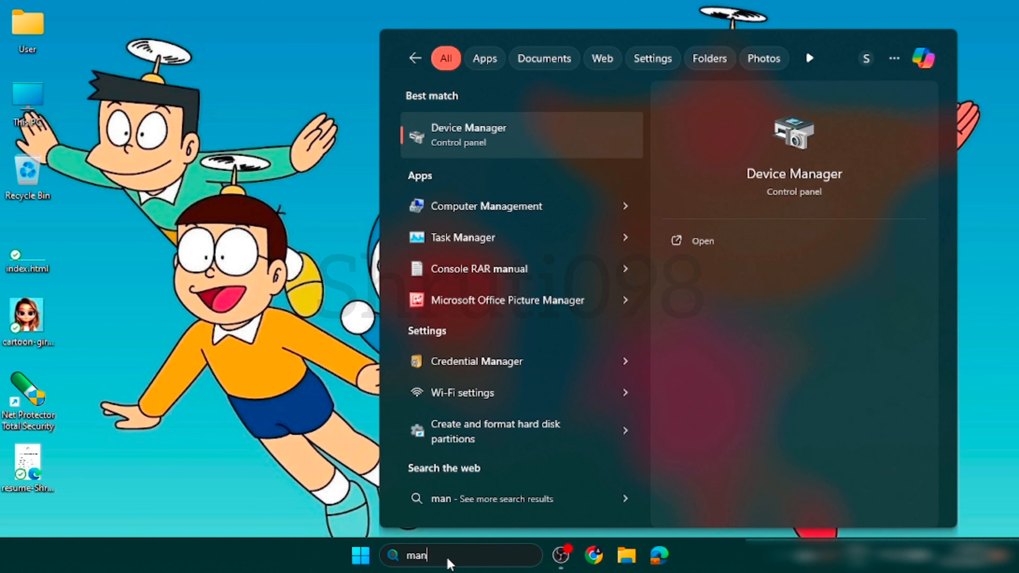
{"action": "type", "text": "g"}
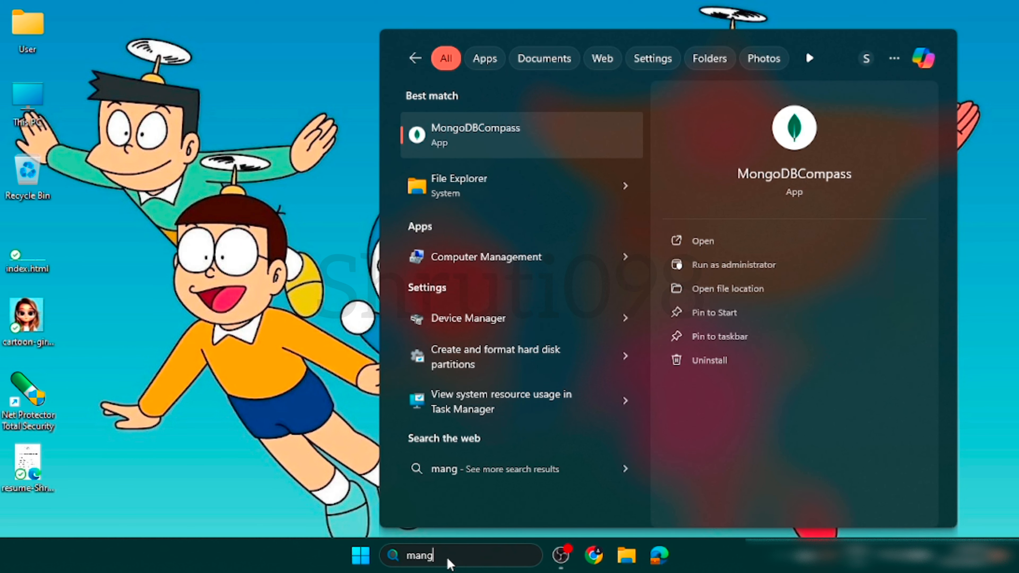
{"action": "left_click", "coordinate": [464, 136]}
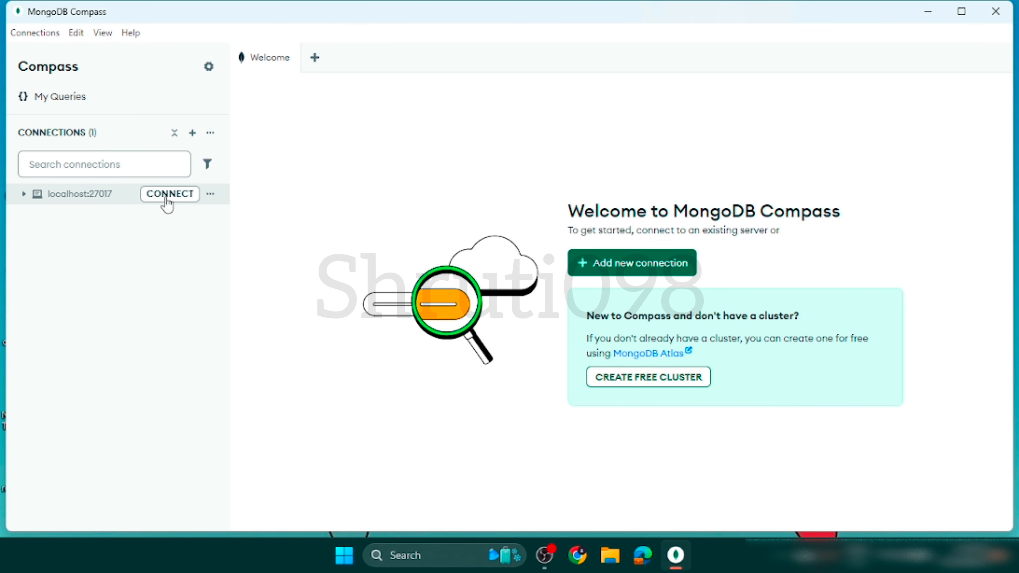
{"action": "left_click", "coordinate": [166, 201]}
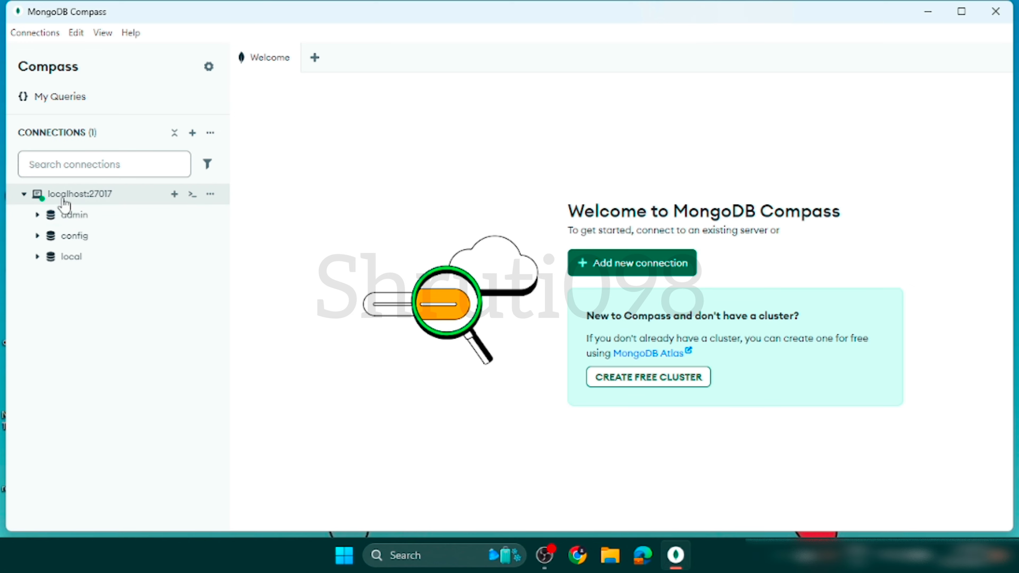
{"action": "left_click", "coordinate": [174, 196]}
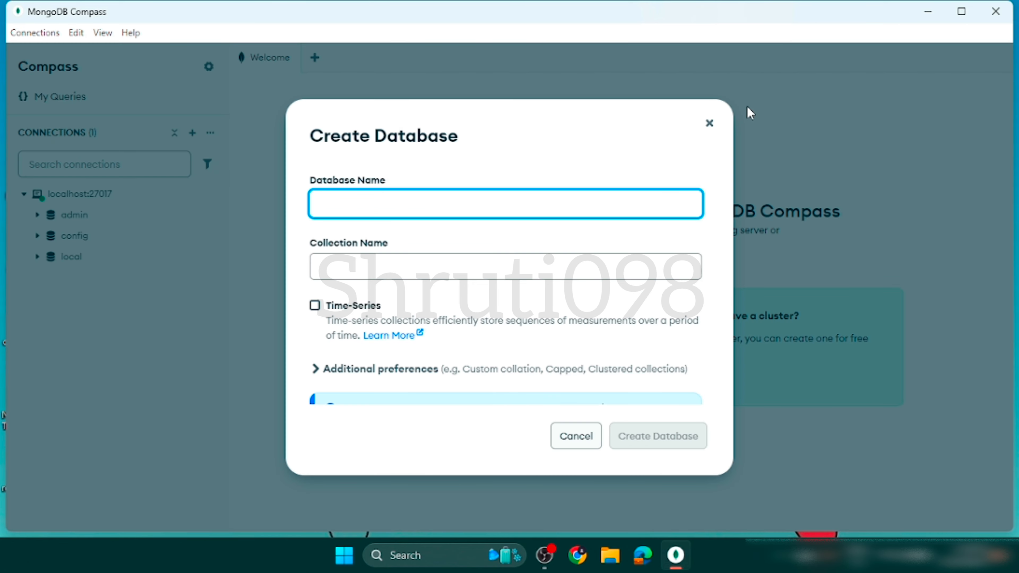
{"action": "left_click", "coordinate": [709, 124]}
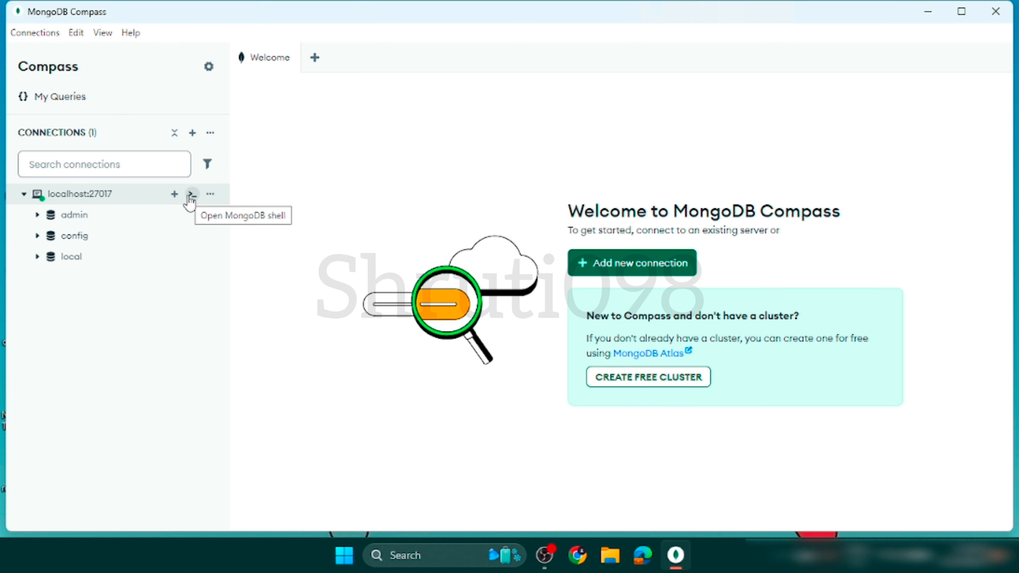
{"action": "left_click", "coordinate": [210, 195]}
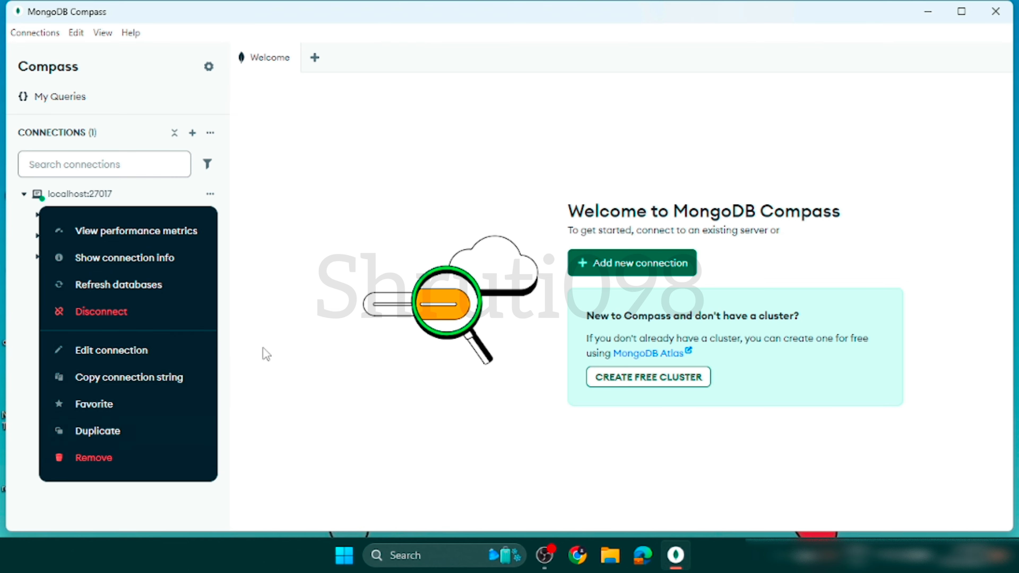
{"action": "left_click", "coordinate": [176, 197]}
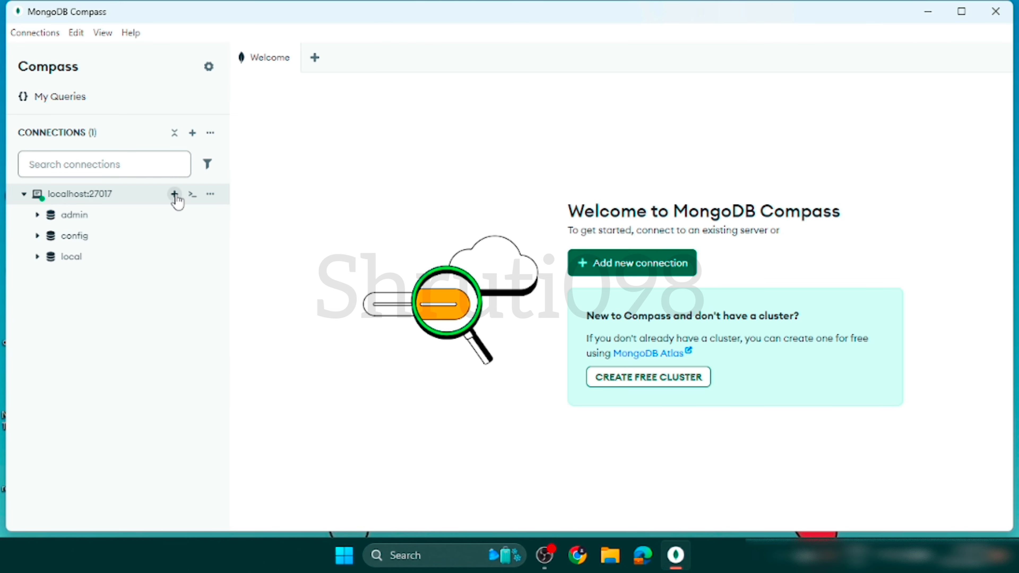
Create a database named dummyAPITest with a collection named dummyData on localhost:27017.
{"action": "left_click", "coordinate": [174, 195]}
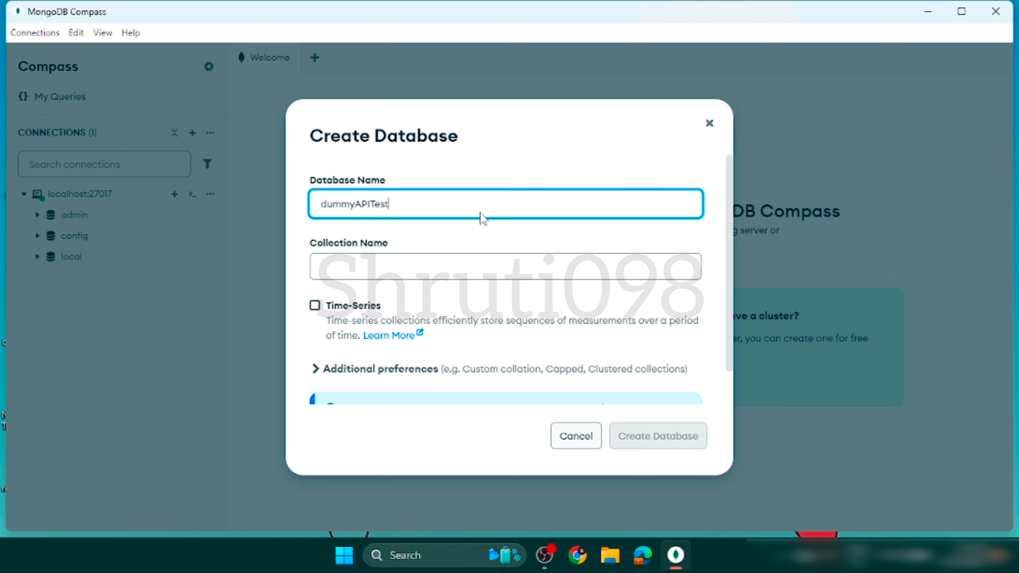
{"action": "left_click_drag", "start_coordinate": [405, 207], "coordinate": [303, 213]}
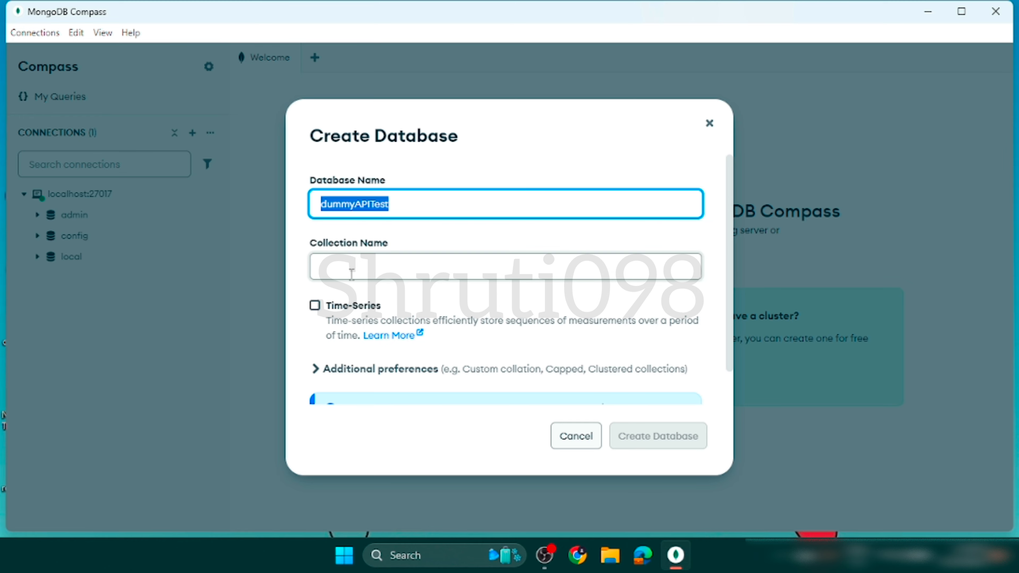
{"action": "left_click", "coordinate": [378, 264]}
{"action": "type", "text": "dummyData"}
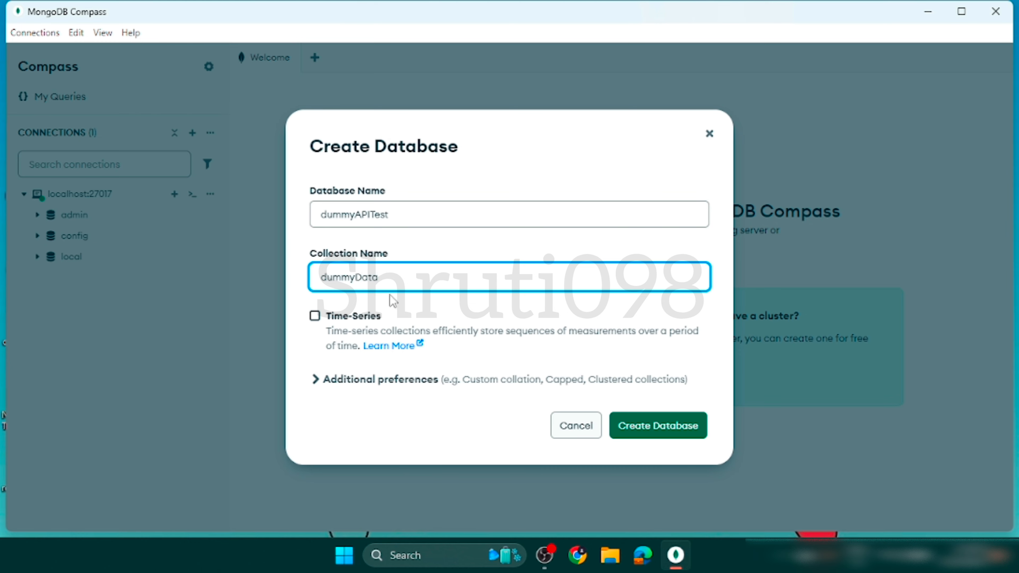
{"action": "left_click_drag", "start_coordinate": [378, 277], "coordinate": [301, 282]}
{"action": "left_click", "coordinate": [401, 213]}
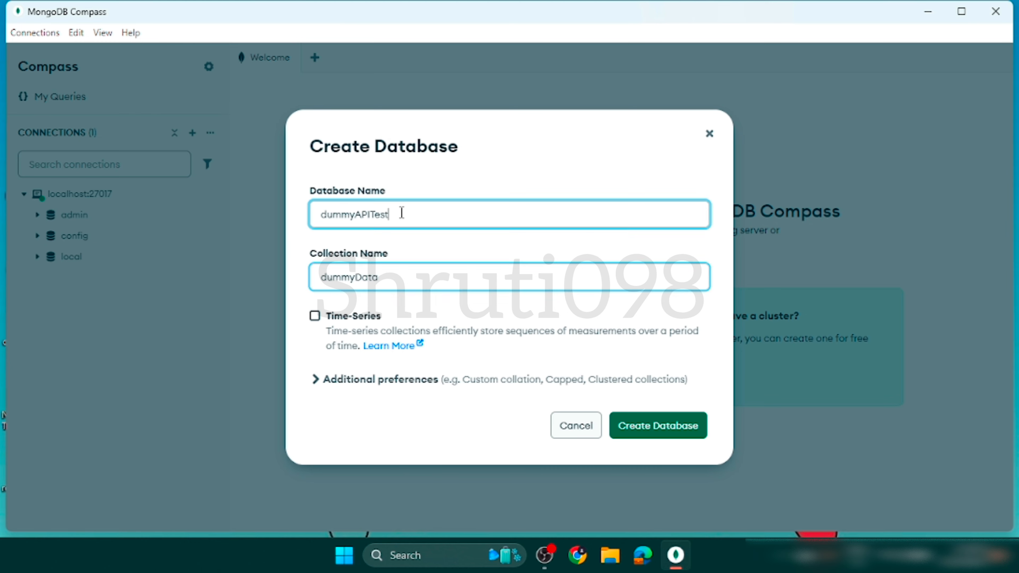
{"action": "left_click_drag", "start_coordinate": [401, 212], "coordinate": [267, 219]}
{"action": "left_click", "coordinate": [398, 277]}
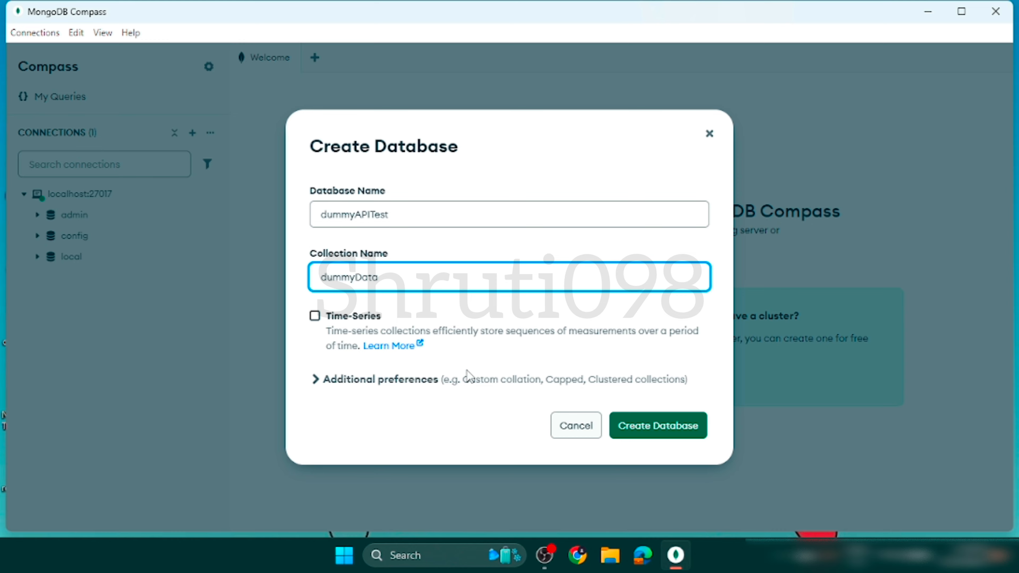
{"action": "left_click", "coordinate": [665, 434]}
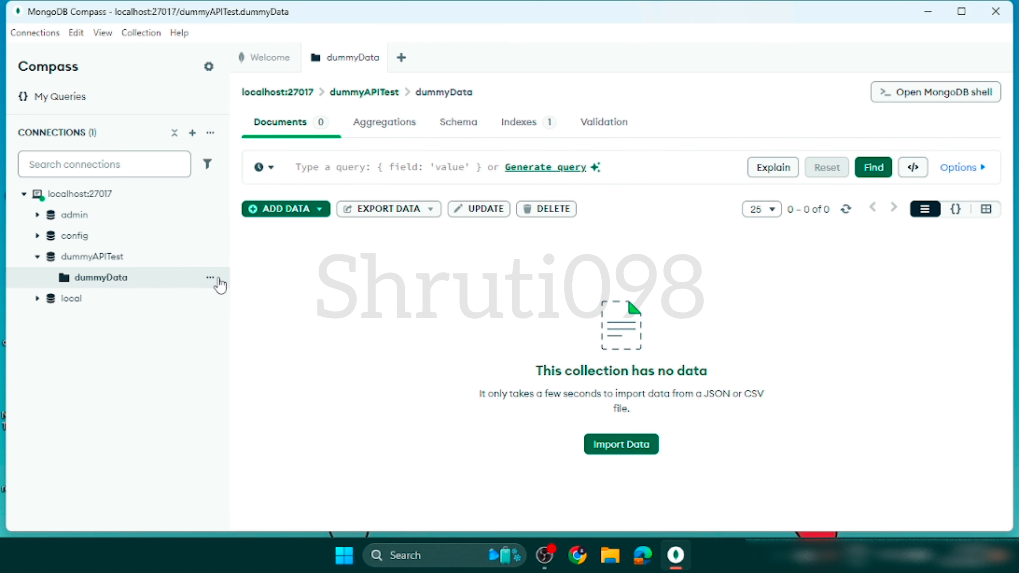
Look at the actions available for the dummyData collection and at its document query field.
{"action": "left_click", "coordinate": [211, 279]}
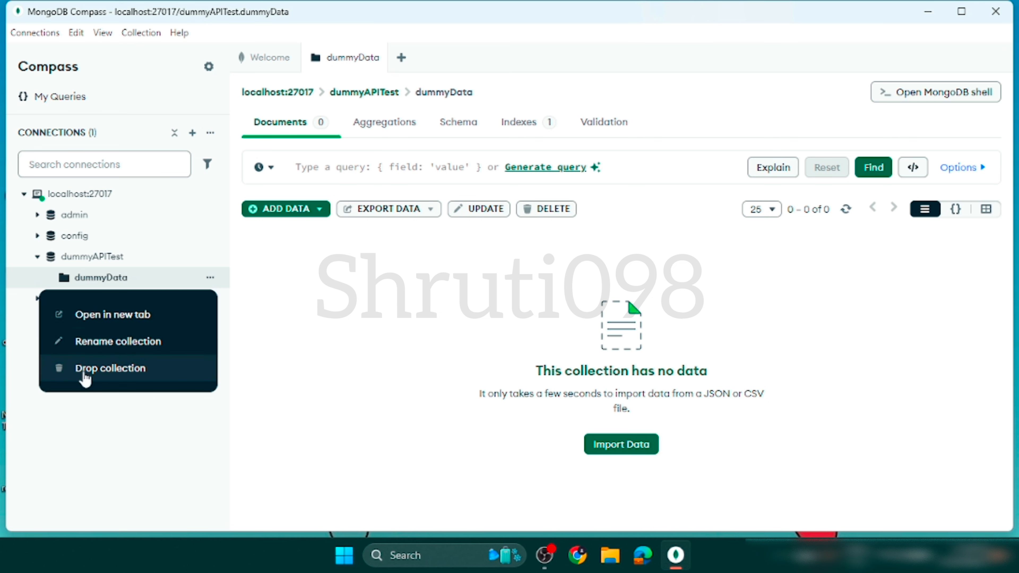
{"action": "left_click", "coordinate": [370, 284]}
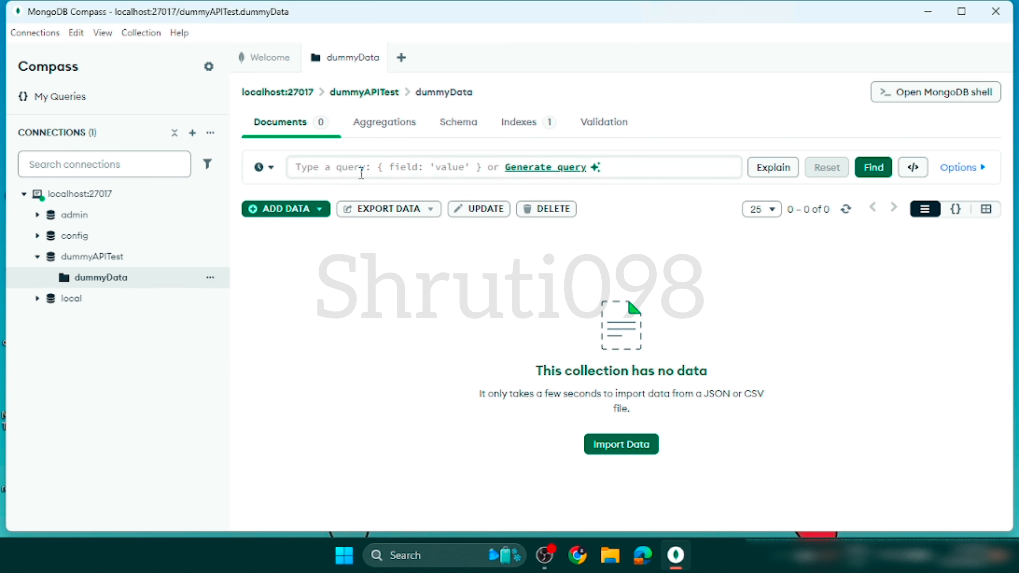
{"action": "left_click", "coordinate": [361, 173]}
{"action": "left_click", "coordinate": [435, 345]}
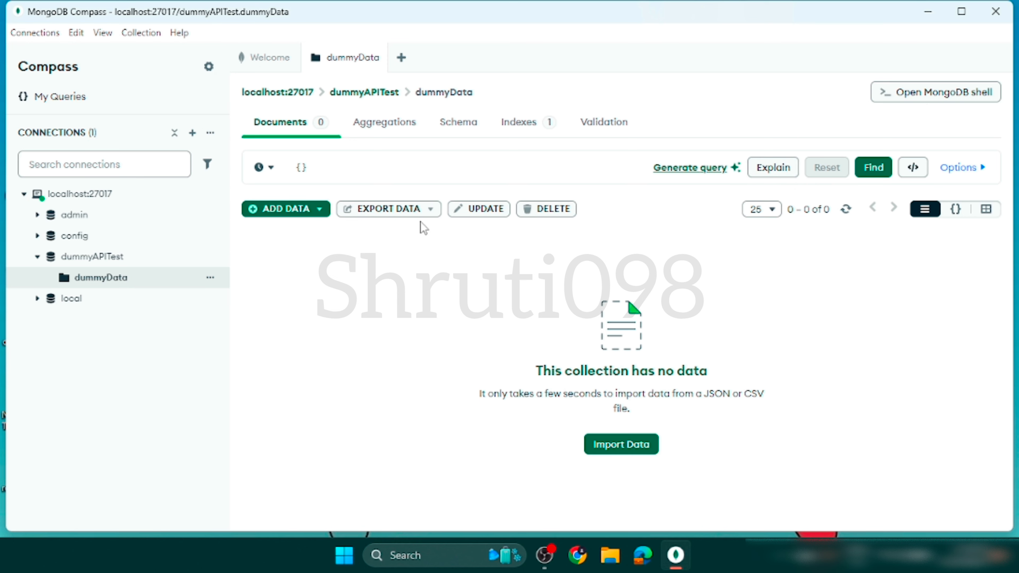
Look through the dummyData collection's Aggregations, Schema, Indexes and Validation views, and return to its Documents view.
{"action": "left_click", "coordinate": [398, 135]}
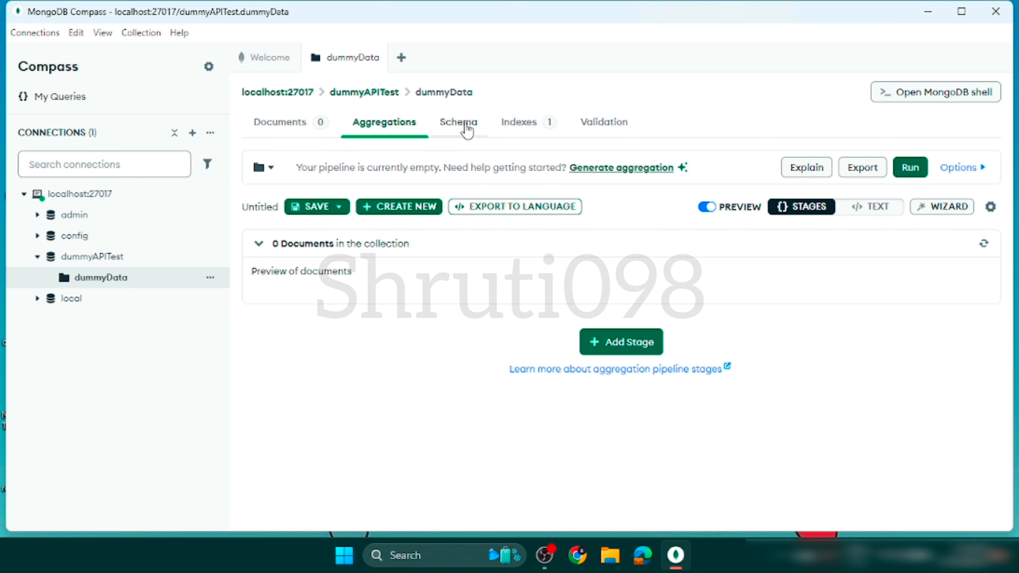
{"action": "left_click", "coordinate": [465, 129]}
{"action": "left_click", "coordinate": [508, 132]}
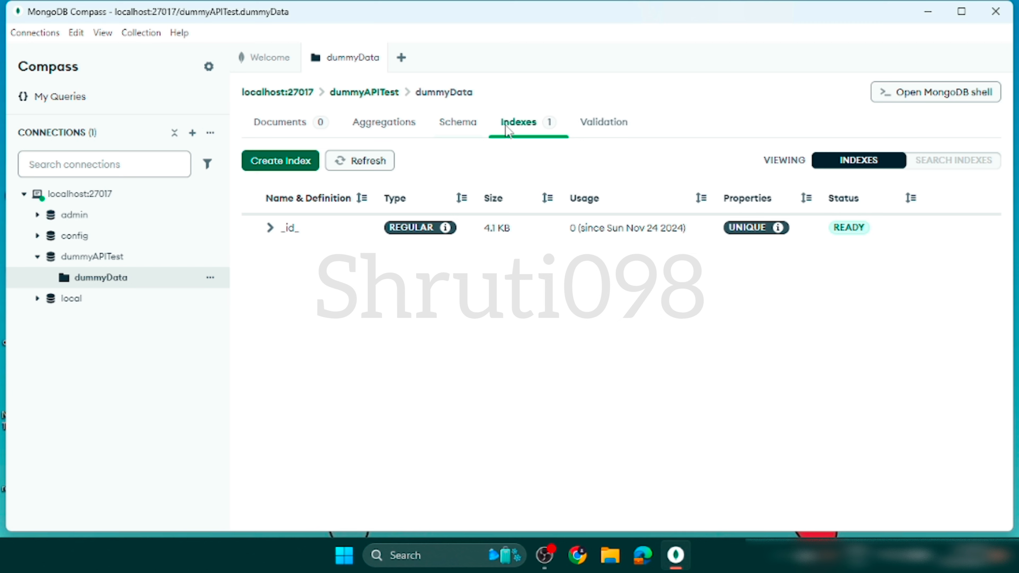
{"action": "left_click", "coordinate": [594, 133]}
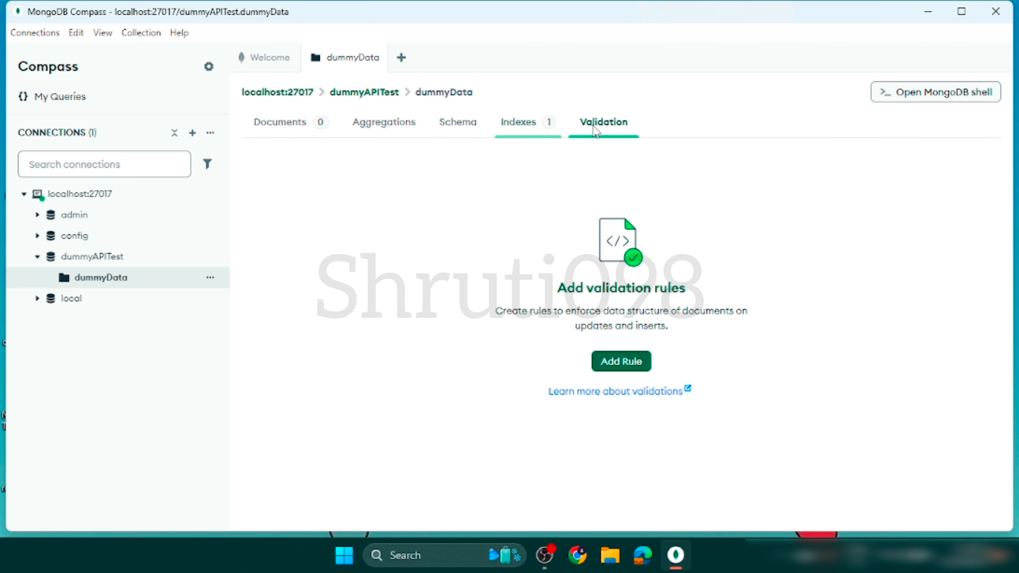
{"action": "left_click", "coordinate": [501, 133]}
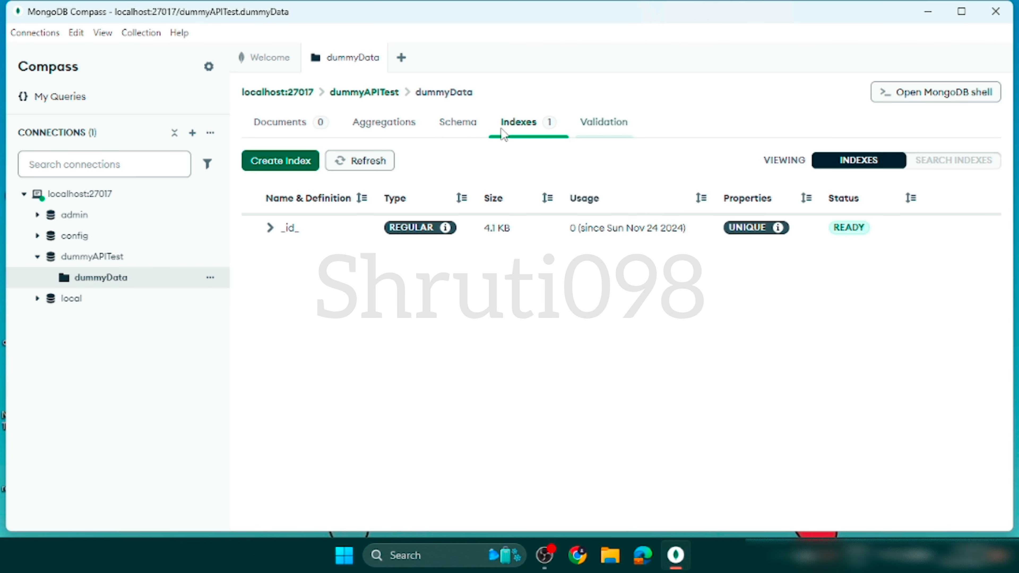
{"action": "left_click", "coordinate": [275, 122]}
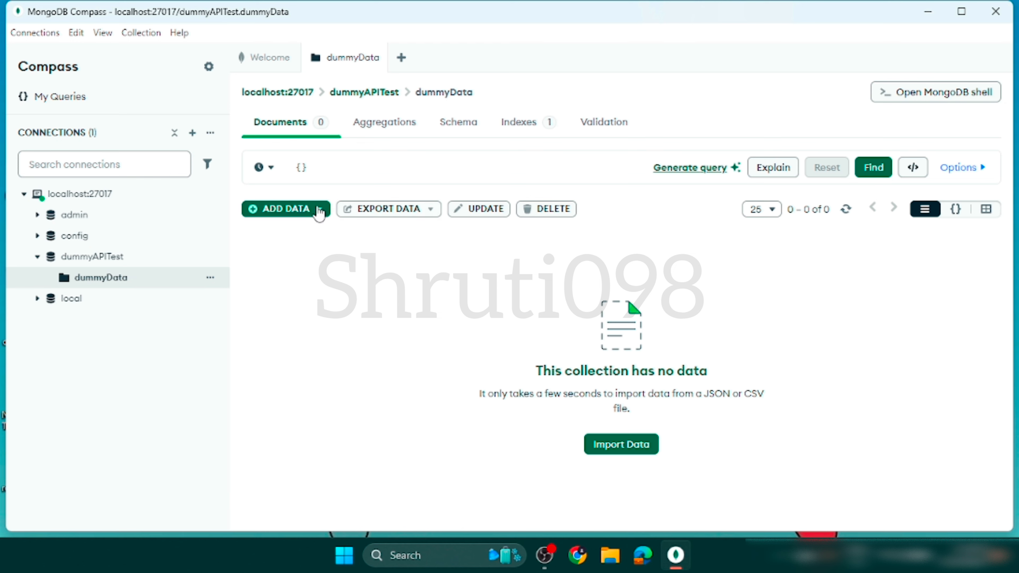
Check the options for adding data, the collection's recent queries and its query field, and maximize the window.
{"action": "left_click", "coordinate": [292, 211]}
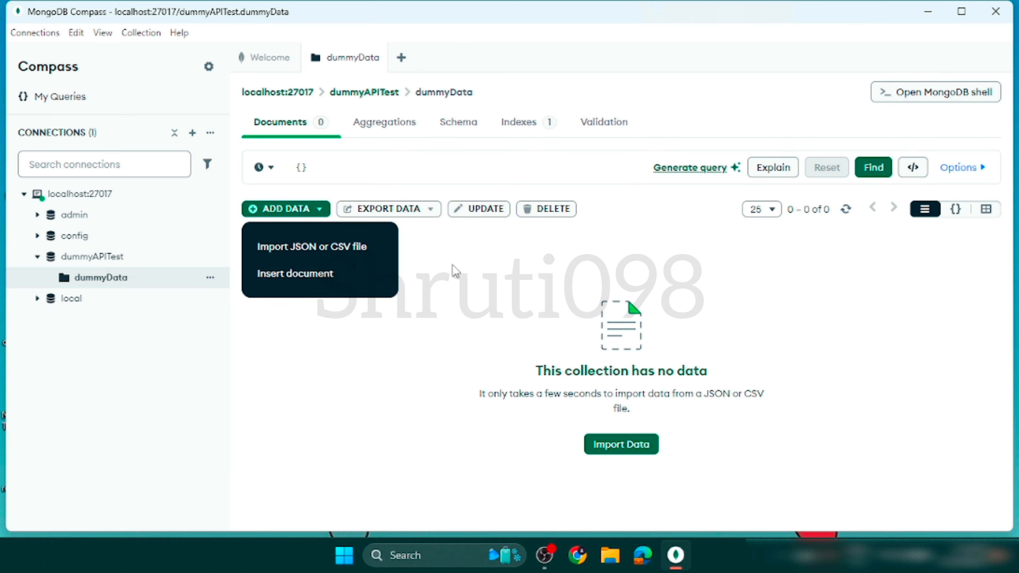
{"action": "left_click", "coordinate": [456, 272]}
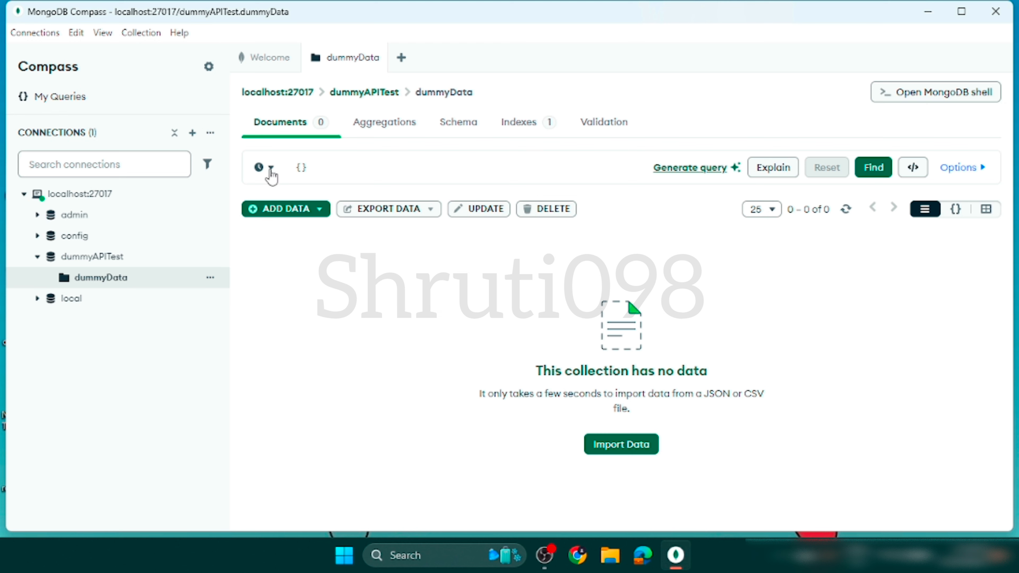
{"action": "left_click", "coordinate": [269, 176]}
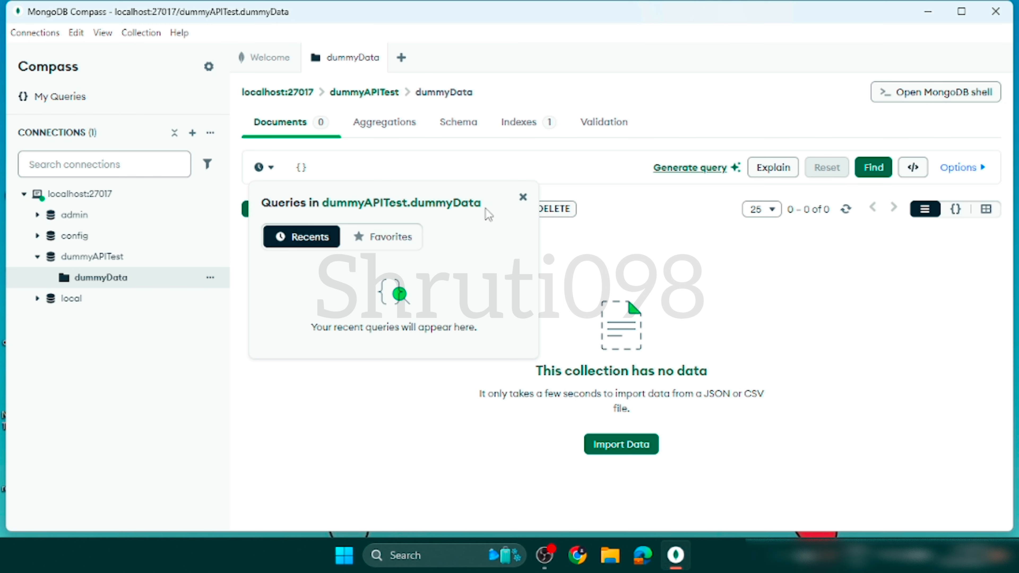
{"action": "left_click", "coordinate": [522, 197]}
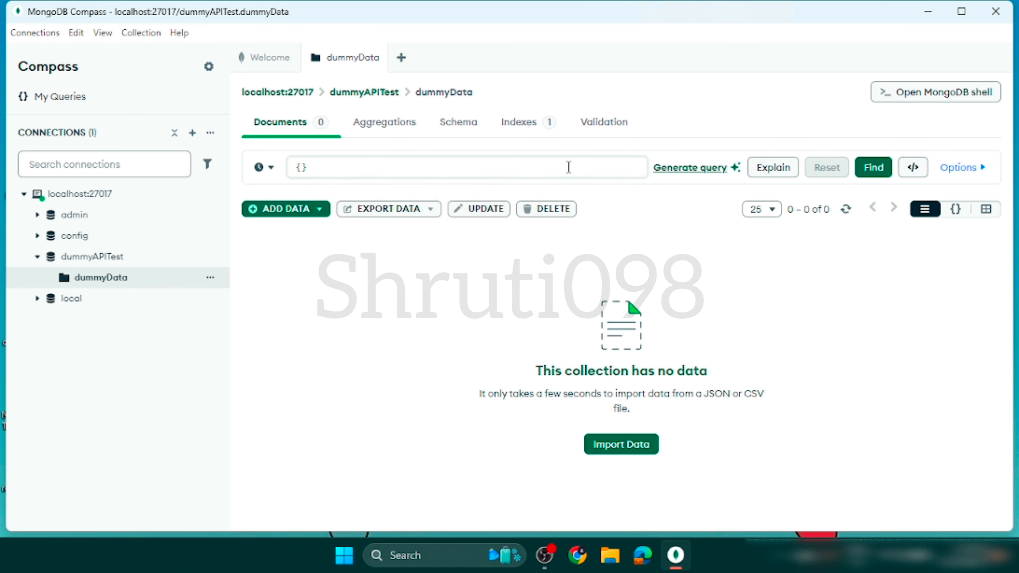
{"action": "left_click", "coordinate": [568, 168]}
{"action": "left_click", "coordinate": [463, 290]}
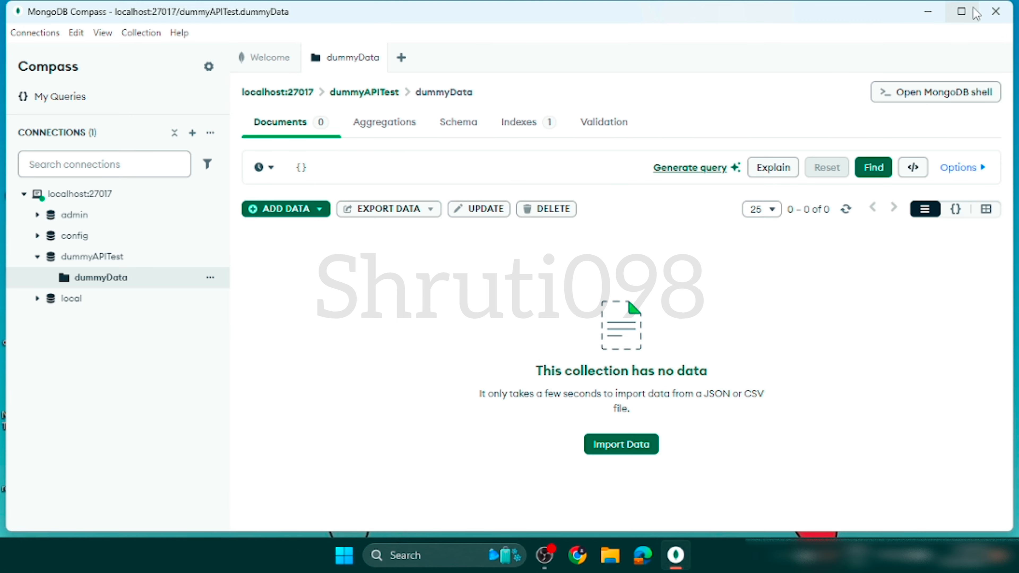
{"action": "left_click", "coordinate": [961, 11]}
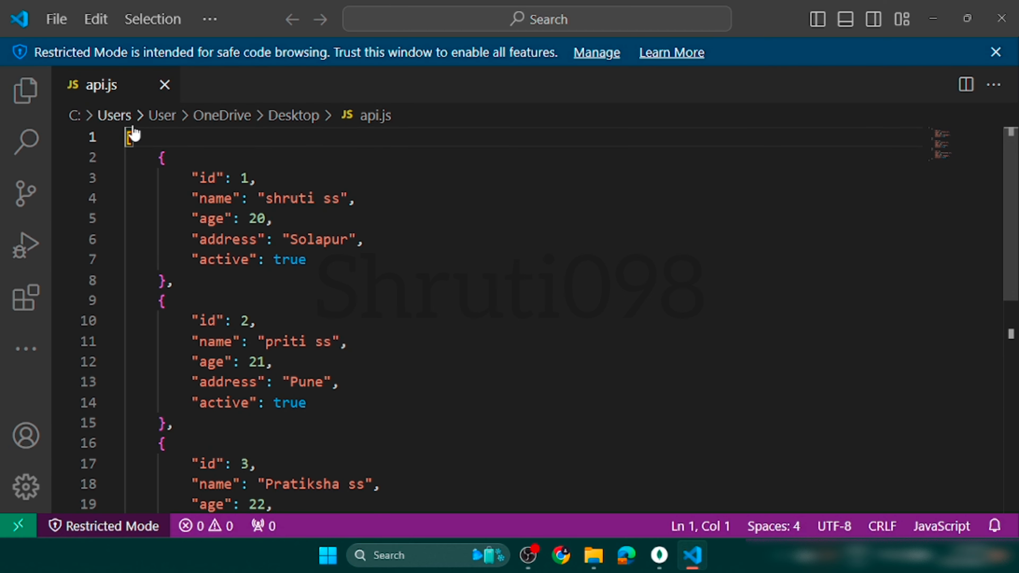
Dismiss the Restricted Mode notice and examine the array and its first record in api.js.
{"action": "left_click", "coordinate": [520, 278]}
{"action": "left_click", "coordinate": [995, 53]}
{"action": "left_click", "coordinate": [281, 190]}
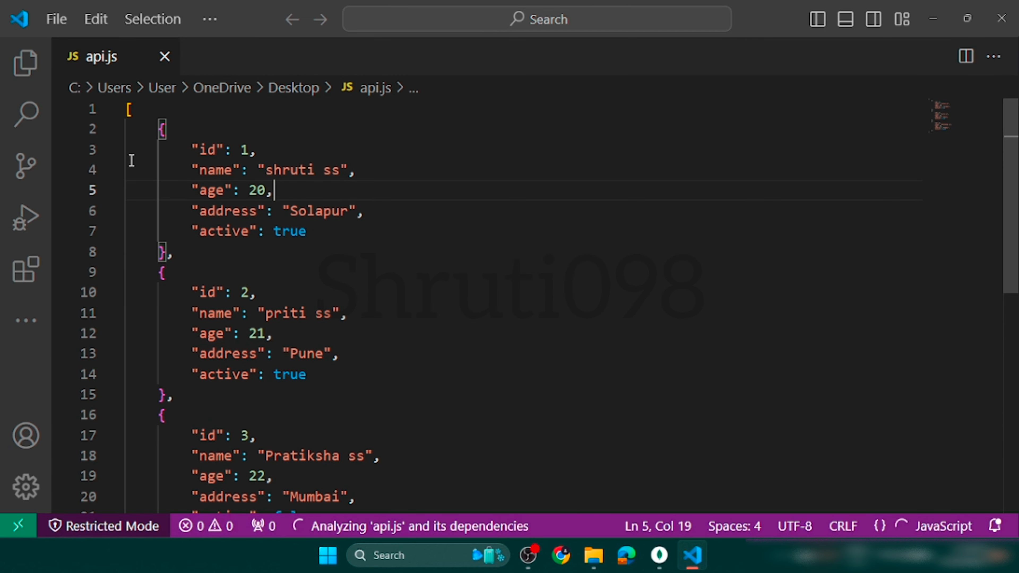
{"action": "left_click", "coordinate": [112, 109]}
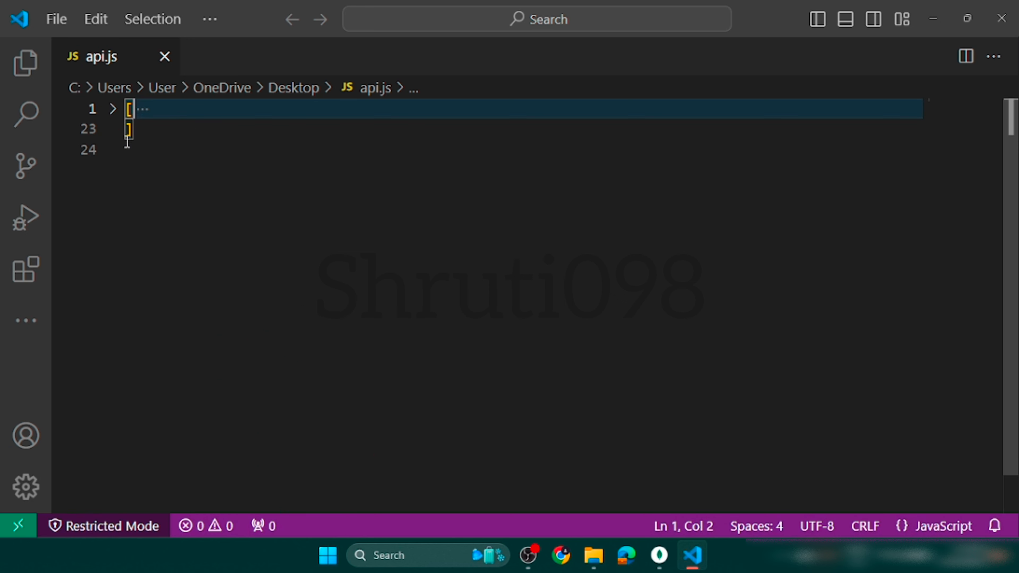
{"action": "left_click", "coordinate": [112, 109]}
{"action": "left_click_drag", "start_coordinate": [160, 129], "coordinate": [200, 258]}
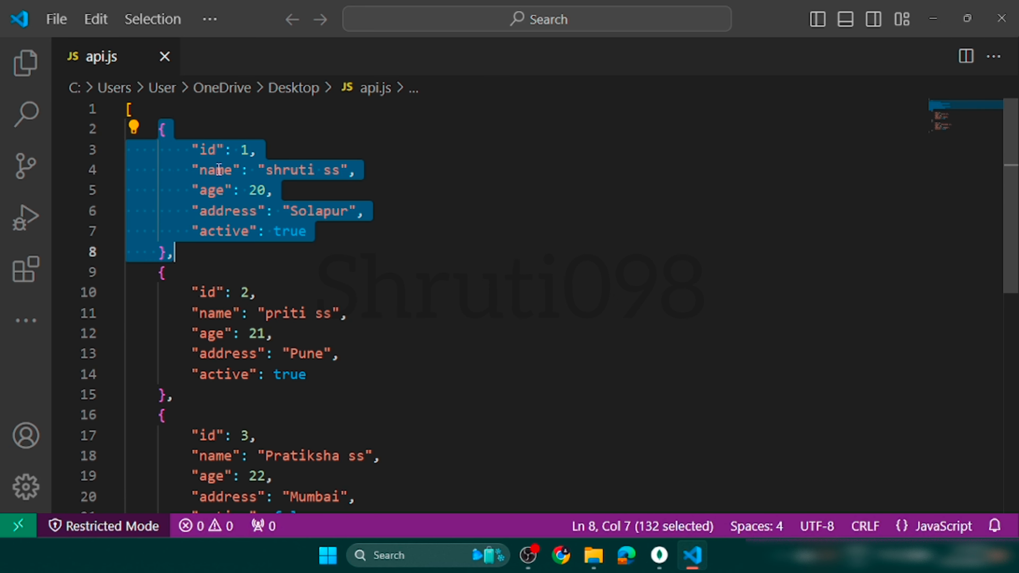
{"action": "left_click", "coordinate": [400, 281]}
{"action": "scroll", "coordinate": [400, 281], "scroll_direction": "down", "scroll_amount": 1}
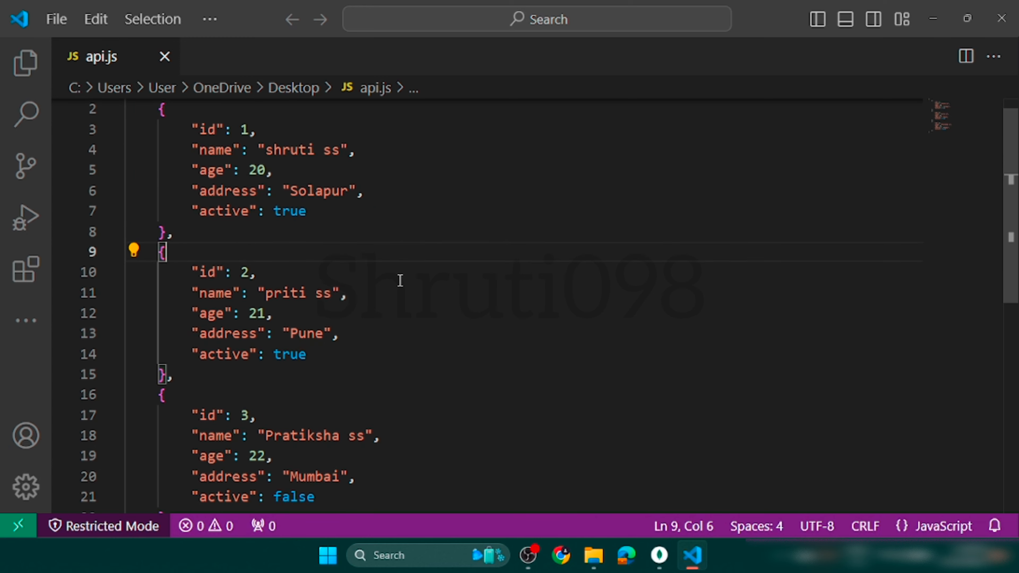
Examine the second and third records in api.js and return to the start of the file.
{"action": "left_click_drag", "start_coordinate": [160, 222], "coordinate": [184, 362]}
{"action": "scroll", "coordinate": [184, 361], "scroll_direction": "down", "scroll_amount": 2}
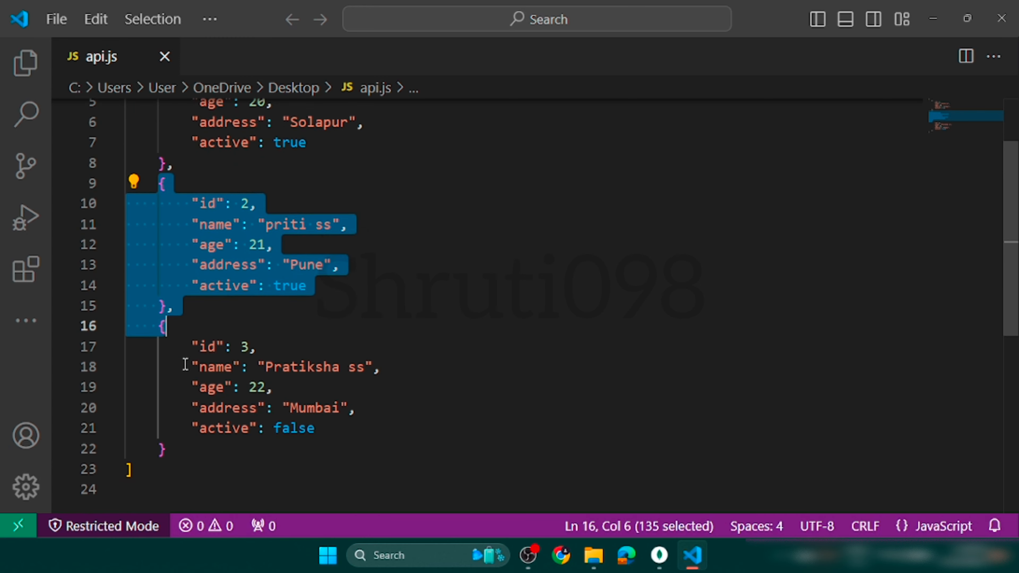
{"action": "left_click", "coordinate": [149, 268]}
{"action": "left_click_drag", "start_coordinate": [155, 229], "coordinate": [189, 370]}
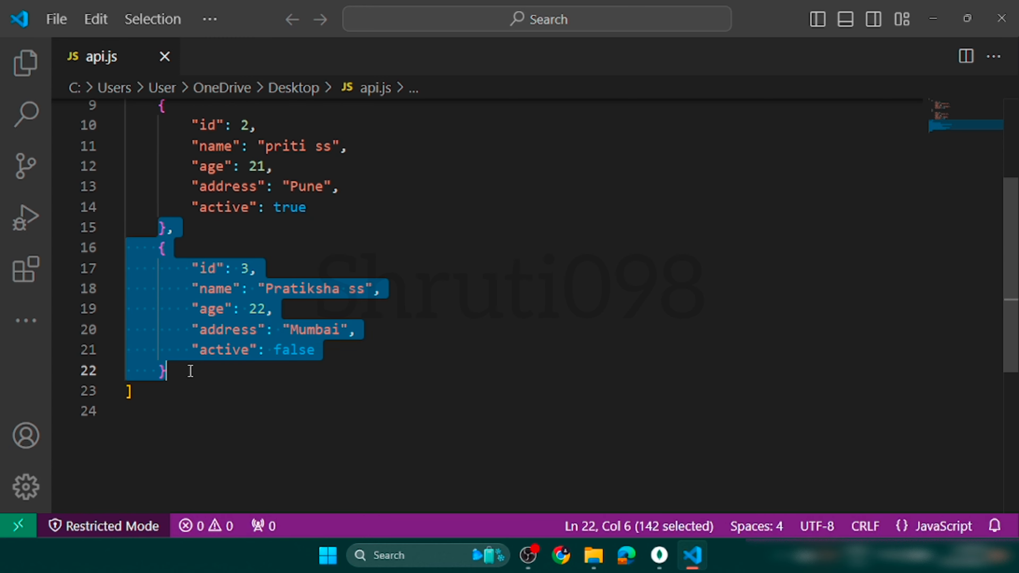
{"action": "scroll", "coordinate": [264, 388], "scroll_direction": "up", "scroll_amount": 3}
{"action": "left_click", "coordinate": [388, 340]}
{"action": "scroll", "coordinate": [389, 342], "scroll_direction": "down", "scroll_amount": 3}
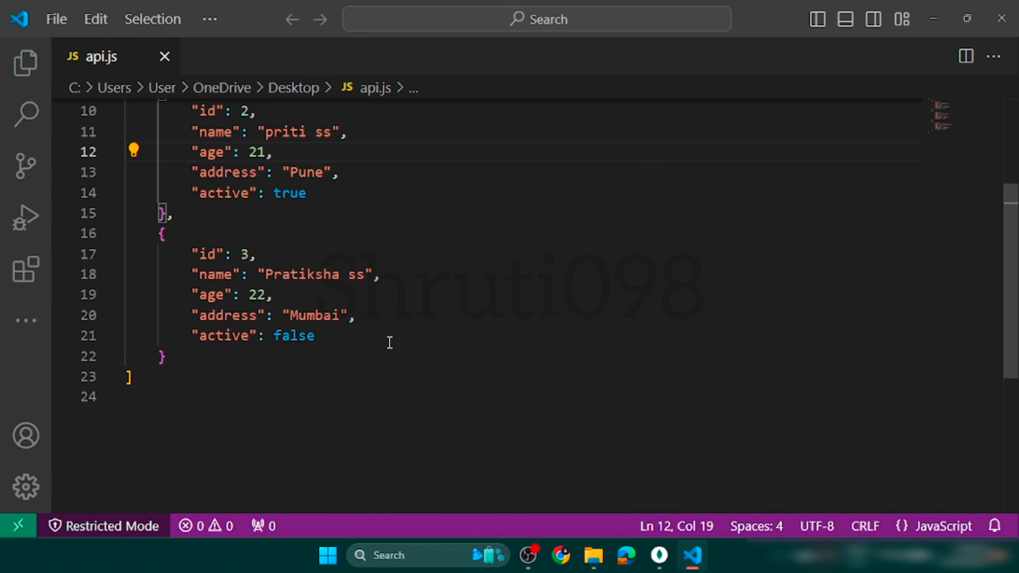
{"action": "scroll", "coordinate": [388, 341], "scroll_direction": "up", "scroll_amount": 3}
{"action": "left_click", "coordinate": [407, 215]}
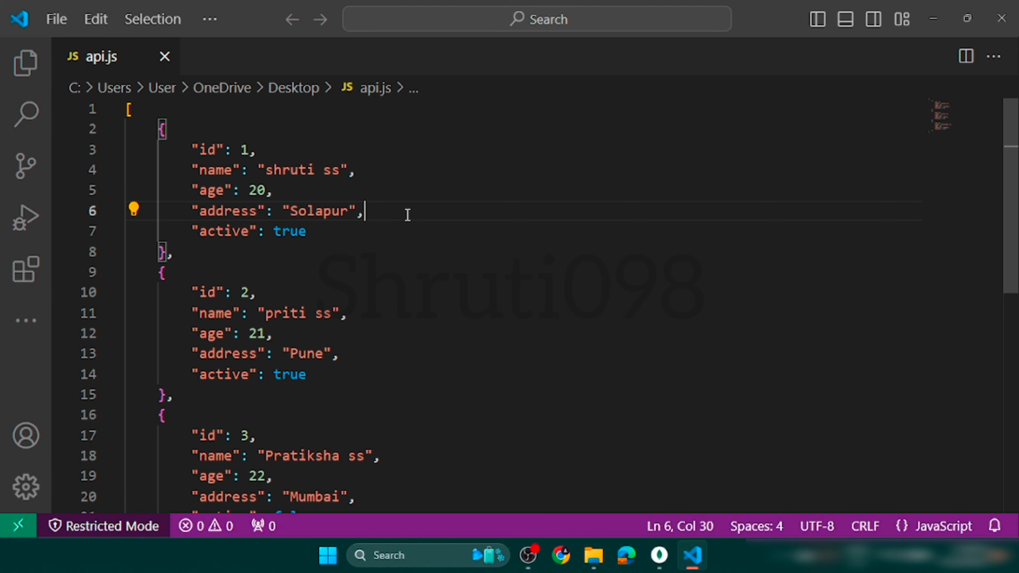
Close the code editor, switch to MongoDB Compass and import api.js from the Desktop into the dummyAPIData.dymmyData collection.
{"action": "left_click", "coordinate": [1002, 18]}
{"action": "left_click", "coordinate": [676, 558]}
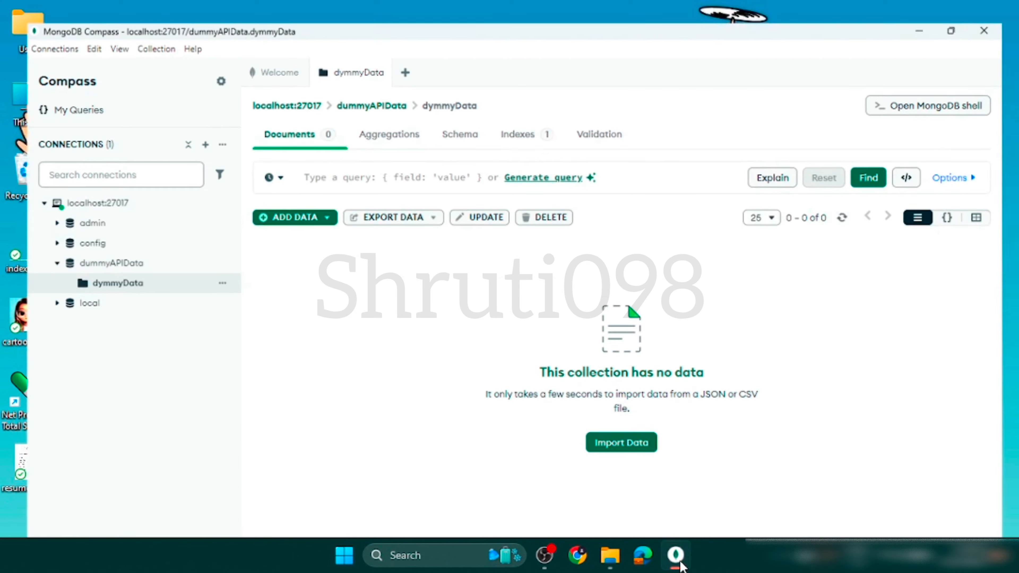
{"action": "left_click", "coordinate": [623, 439]}
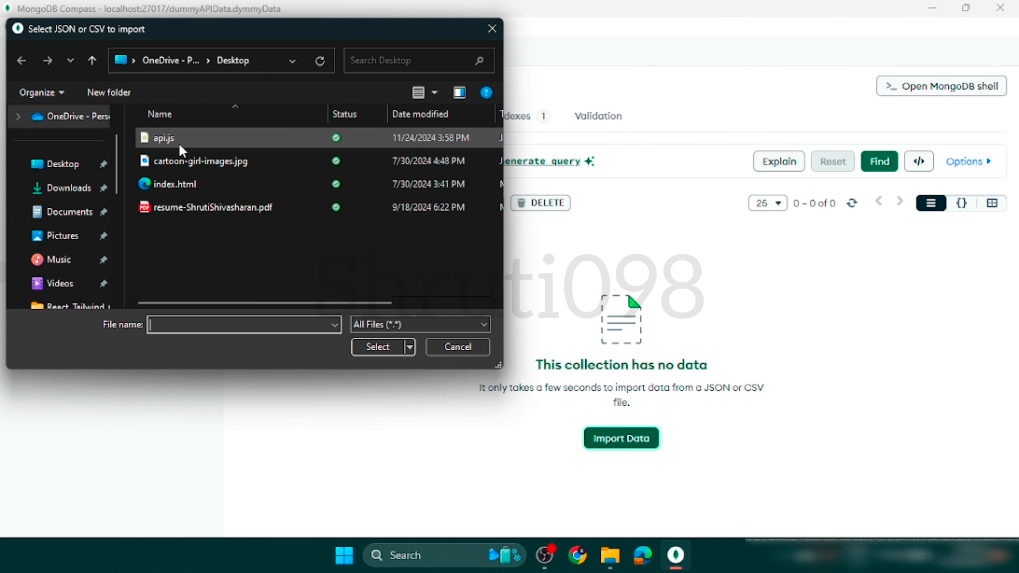
{"action": "double_click", "coordinate": [190, 140]}
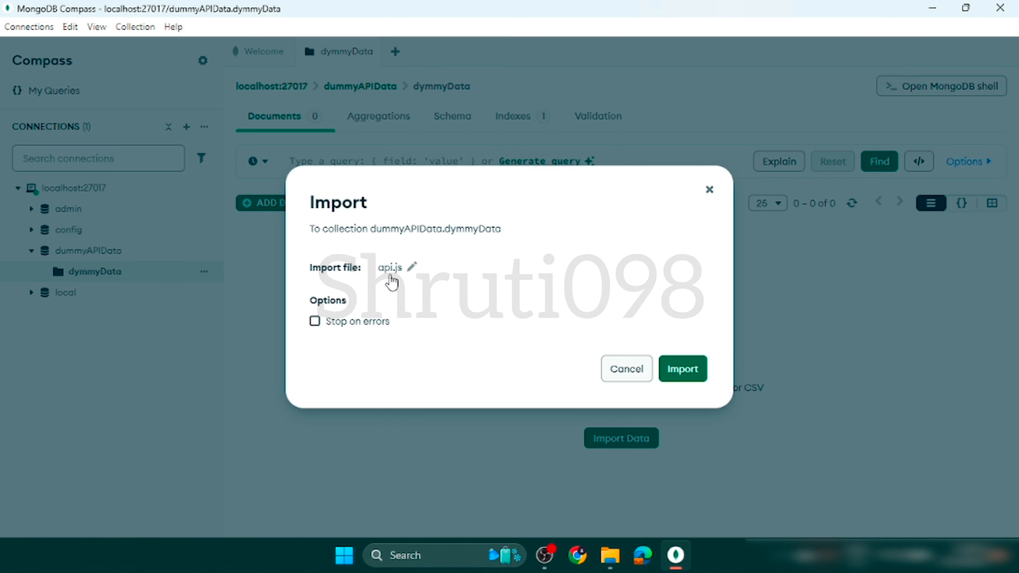
{"action": "left_click", "coordinate": [687, 369]}
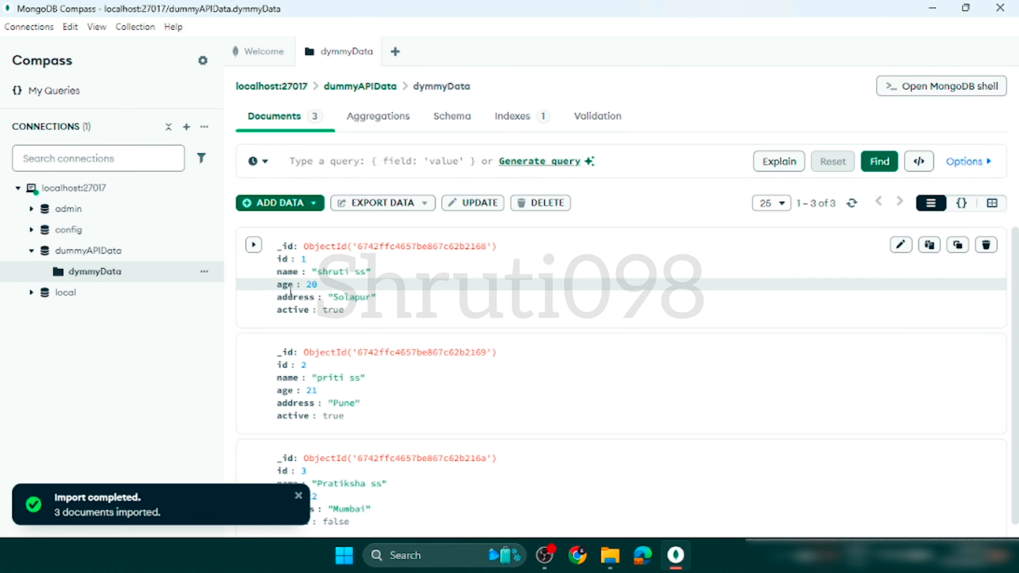
Review the imported documents, checking the first one's _id and its other fields, and dismiss the import notification.
{"action": "scroll", "coordinate": [440, 495], "scroll_direction": "down", "scroll_amount": 1}
{"action": "scroll", "coordinate": [440, 495], "scroll_direction": "up", "scroll_amount": 1}
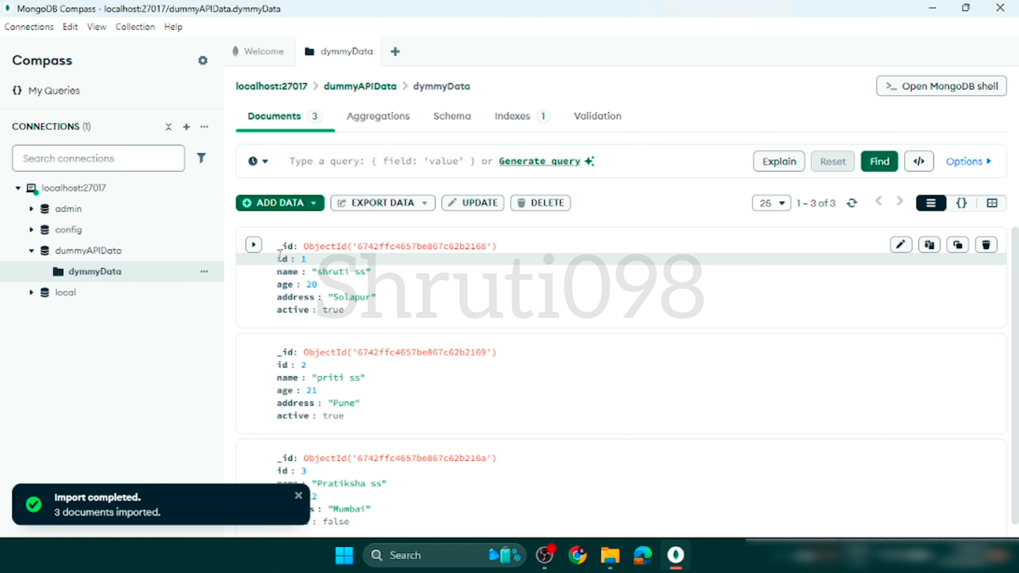
{"action": "left_click_drag", "start_coordinate": [277, 245], "coordinate": [527, 246]}
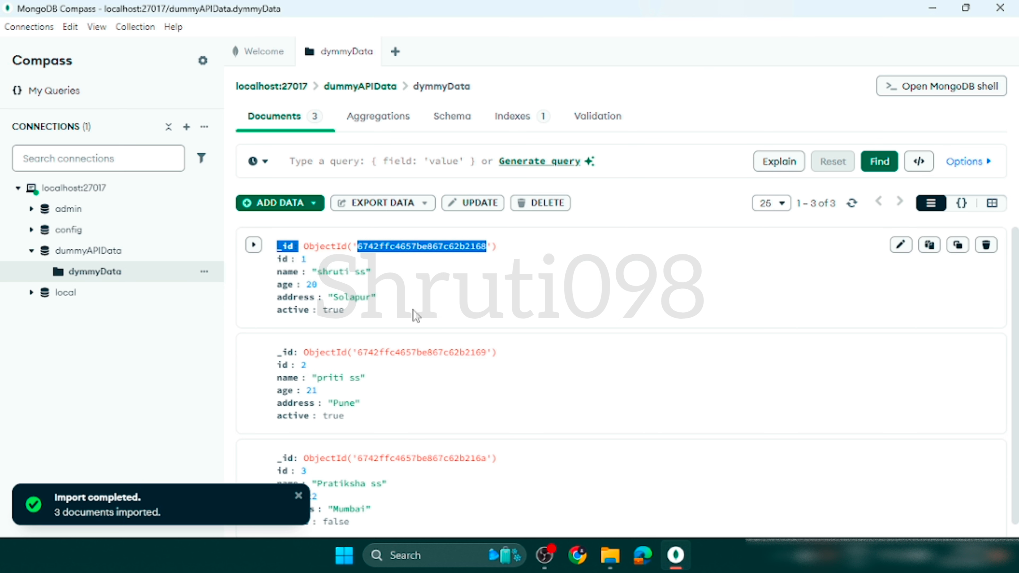
{"action": "left_click", "coordinate": [274, 266]}
{"action": "left_click_drag", "start_coordinate": [276, 259], "coordinate": [373, 300]}
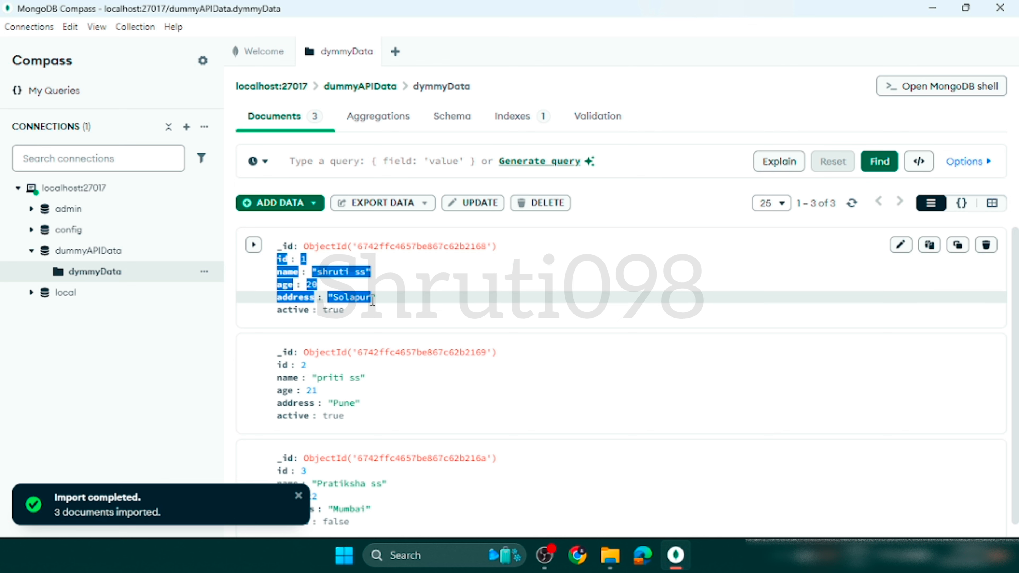
{"action": "left_click", "coordinate": [397, 299]}
{"action": "scroll", "coordinate": [398, 301], "scroll_direction": "down", "scroll_amount": 1}
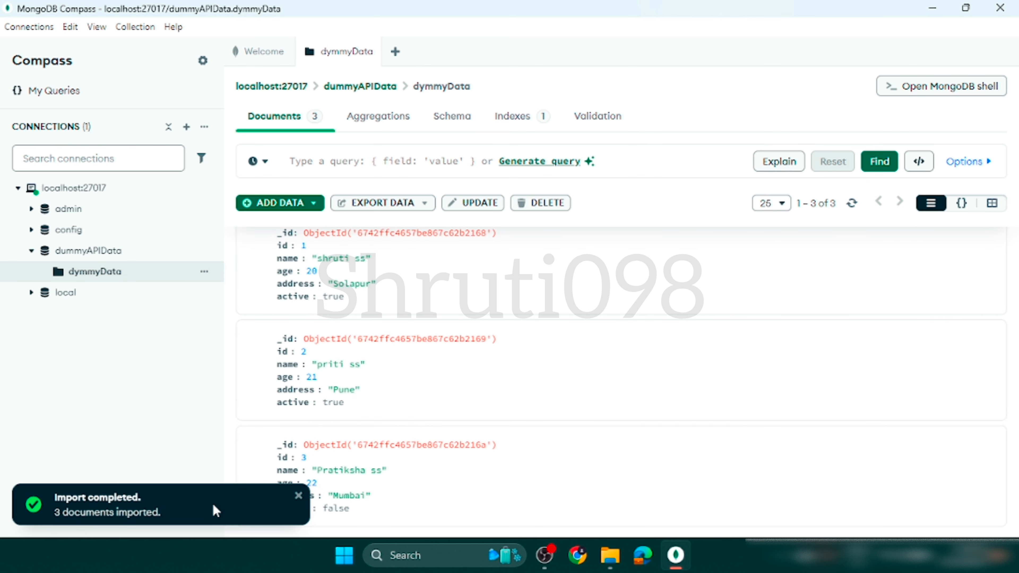
{"action": "left_click", "coordinate": [298, 496]}
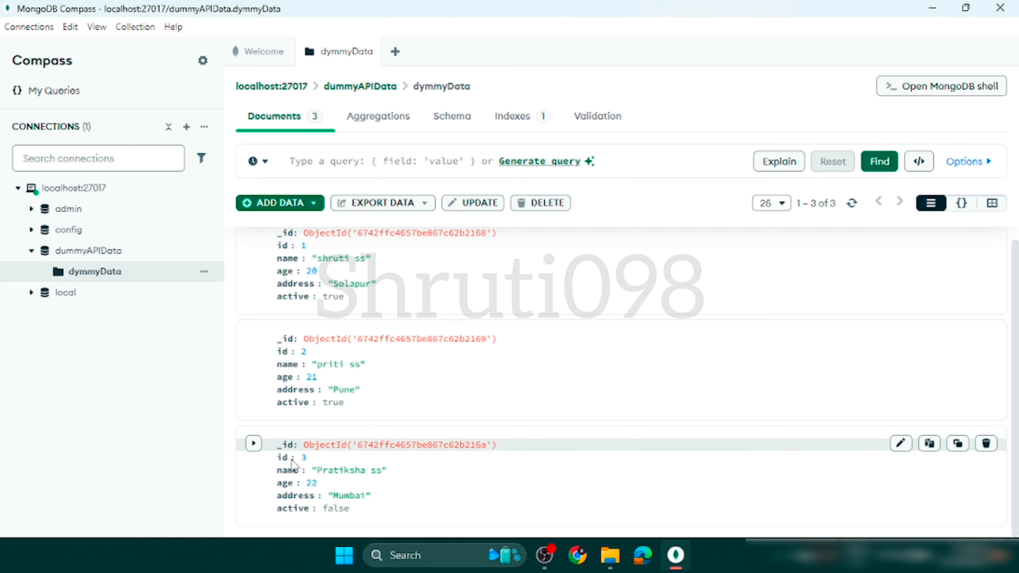
{"action": "scroll", "coordinate": [358, 319], "scroll_direction": "up", "scroll_amount": 1}
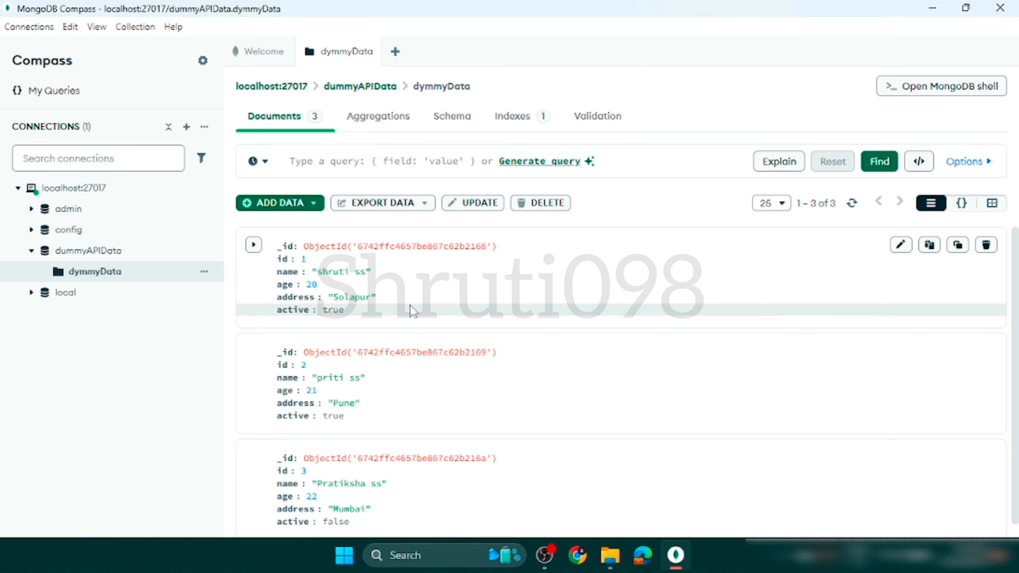
{"action": "scroll", "coordinate": [335, 345], "scroll_direction": "down", "scroll_amount": 1}
{"action": "scroll", "coordinate": [332, 342], "scroll_direction": "up", "scroll_amount": 1}
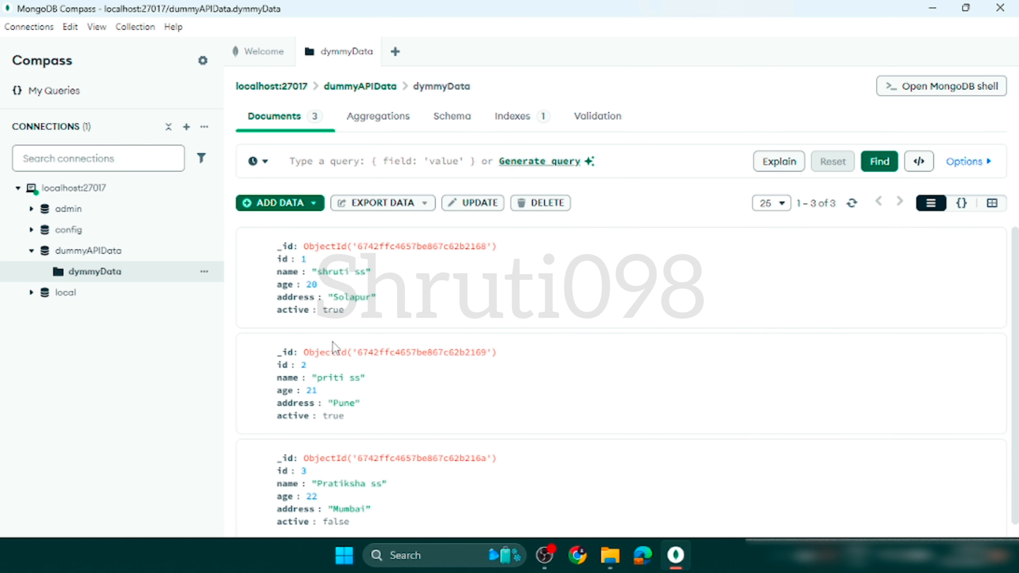
{"action": "scroll", "coordinate": [332, 342], "scroll_direction": "down", "scroll_amount": 1}
{"action": "scroll", "coordinate": [332, 342], "scroll_direction": "up", "scroll_amount": 1}
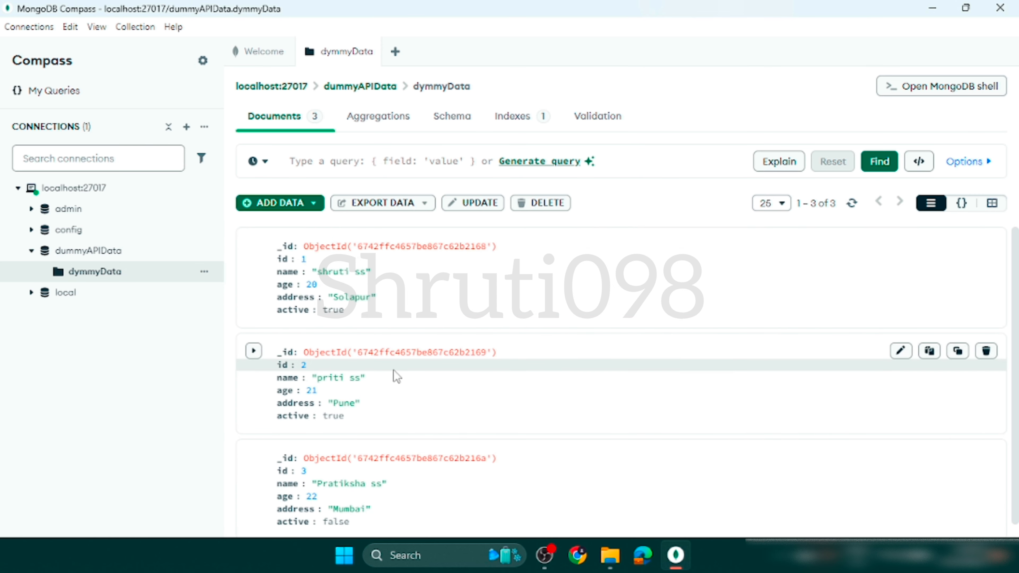
{"action": "scroll", "coordinate": [394, 371], "scroll_direction": "down", "scroll_amount": 1}
{"action": "scroll", "coordinate": [394, 371], "scroll_direction": "up", "scroll_amount": 1}
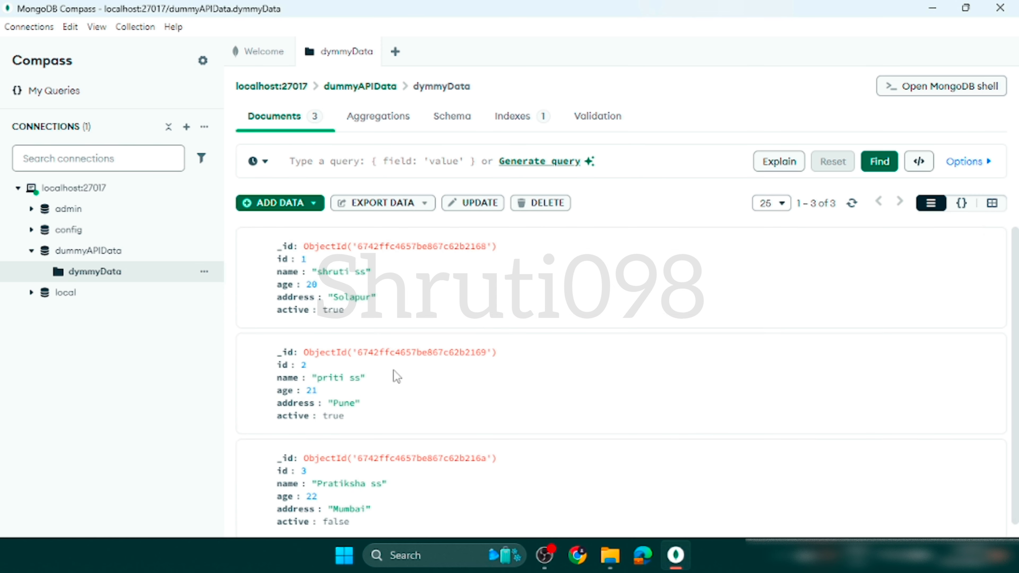
Query the dymmyData documents with the filter {id:3}.
{"action": "left_click", "coordinate": [359, 161]}
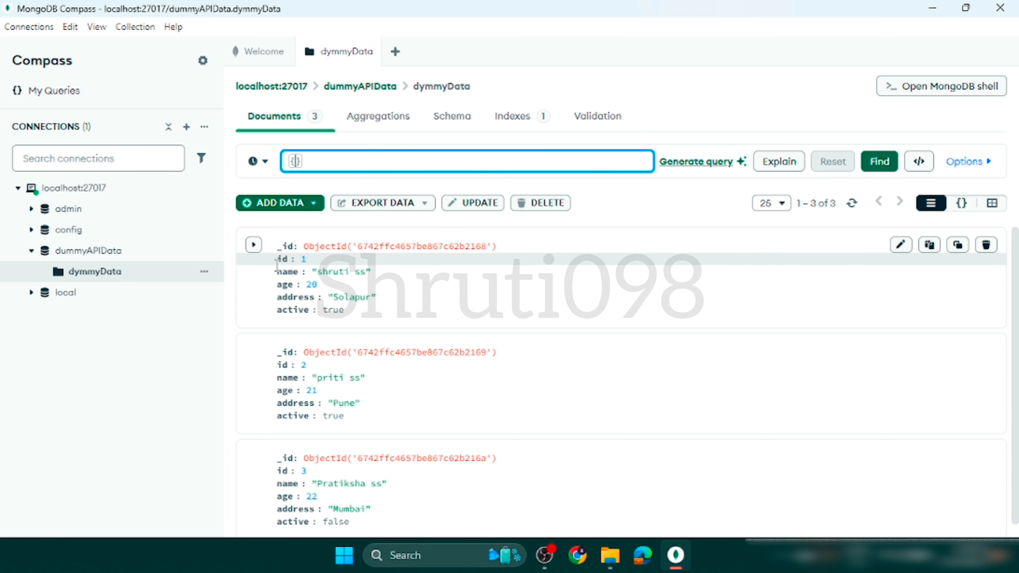
{"action": "type", "text": "id:"}
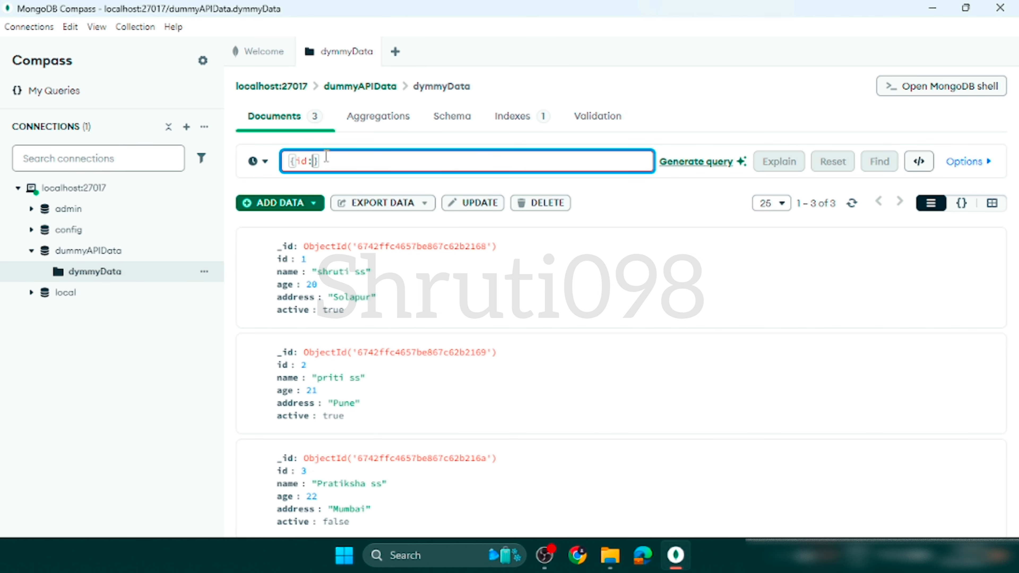
{"action": "type", "text": "3"}
{"action": "key", "text": "Return"}
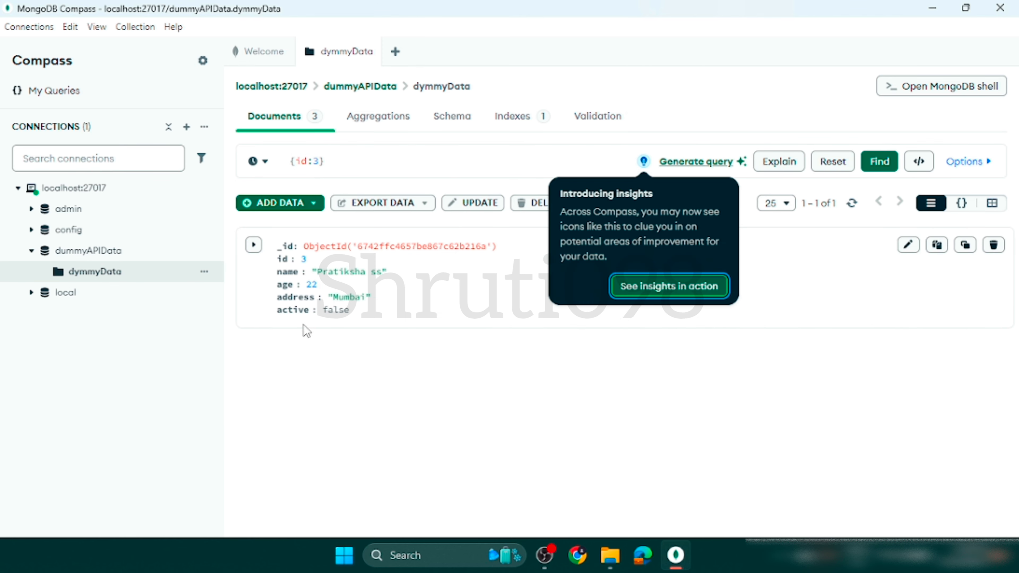
Dismiss the insights tip and query the dymmyData documents with the filter {id:1}.
{"action": "left_click", "coordinate": [538, 423]}
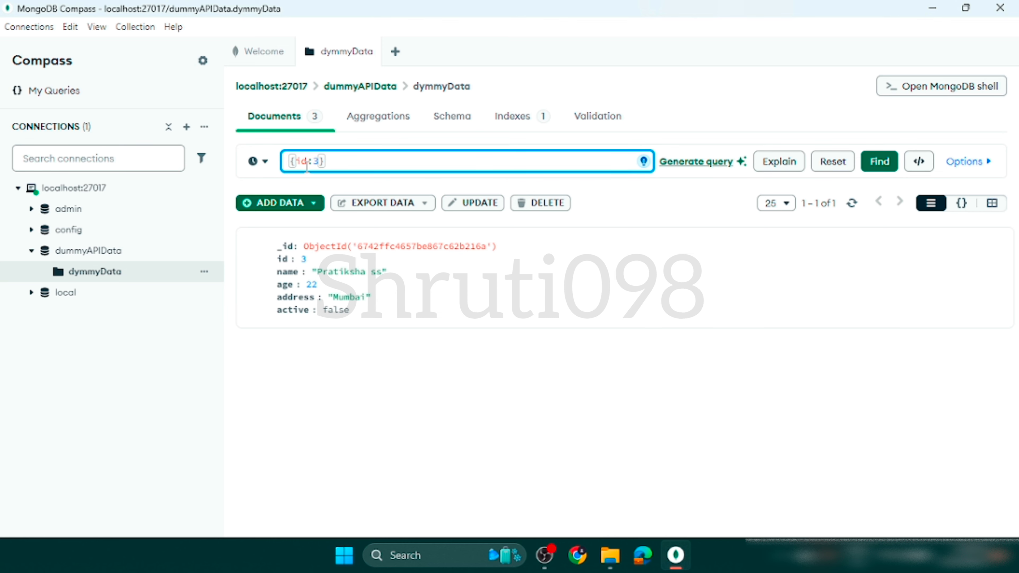
{"action": "left_click_drag", "start_coordinate": [336, 160], "coordinate": [257, 161]}
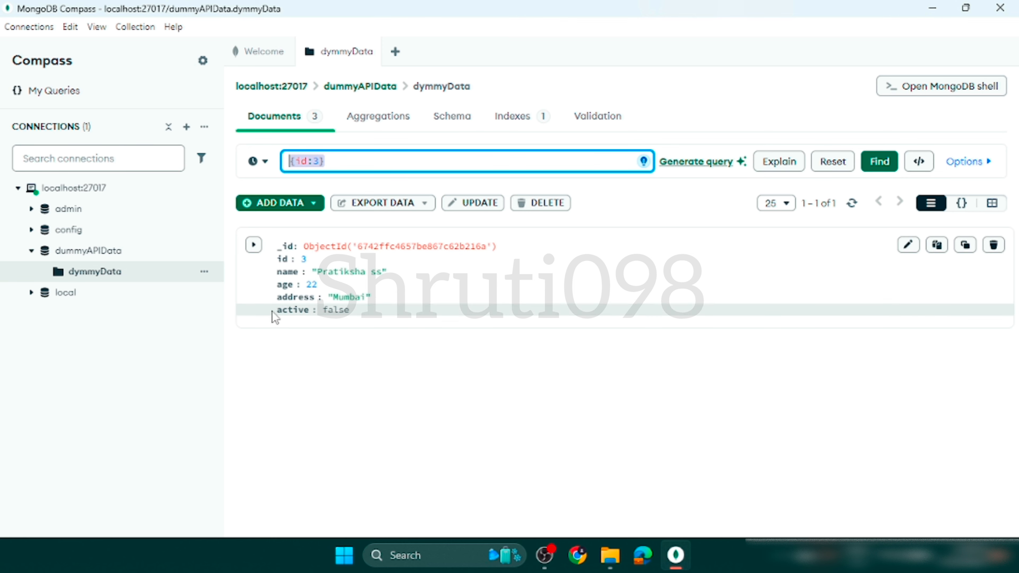
{"action": "left_click", "coordinate": [324, 155]}
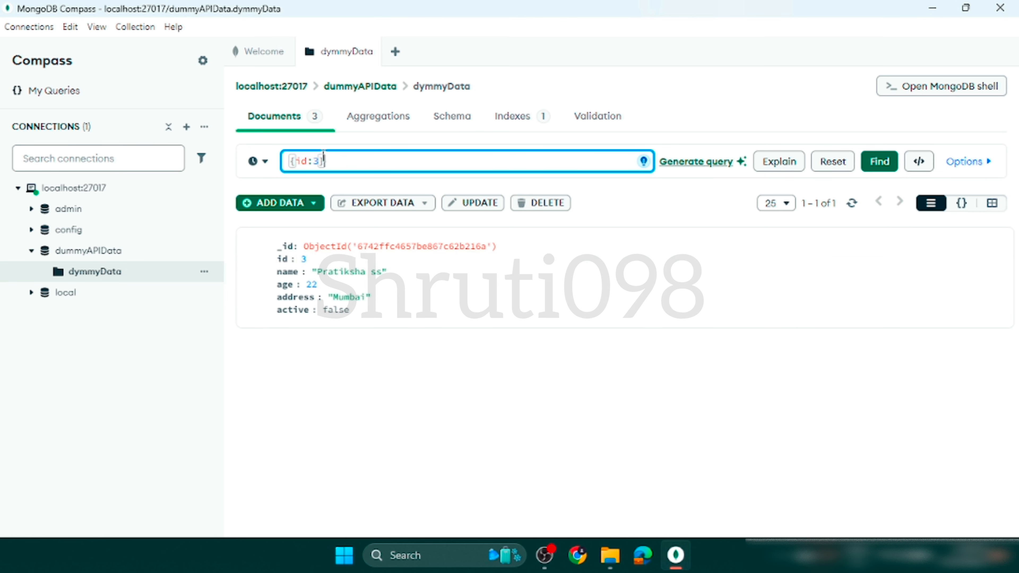
{"action": "key", "text": "BackSpace"}
{"action": "type", "text": "1"}
{"action": "key", "text": "Return"}
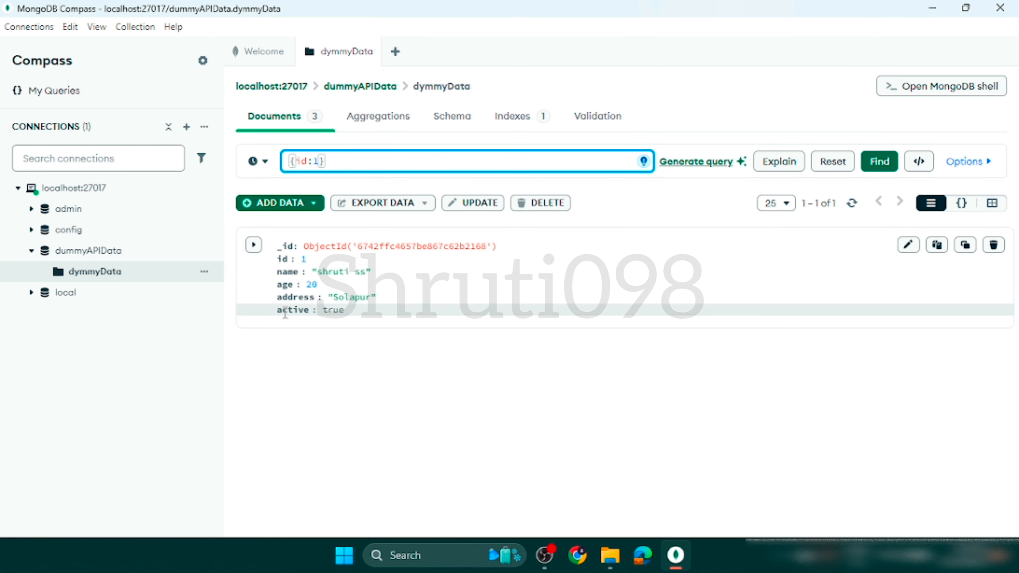
Copy the field name active from the displayed document into the filter and query the documents with {active:false}.
{"action": "left_click", "coordinate": [295, 313]}
{"action": "double_click", "coordinate": [294, 313]}
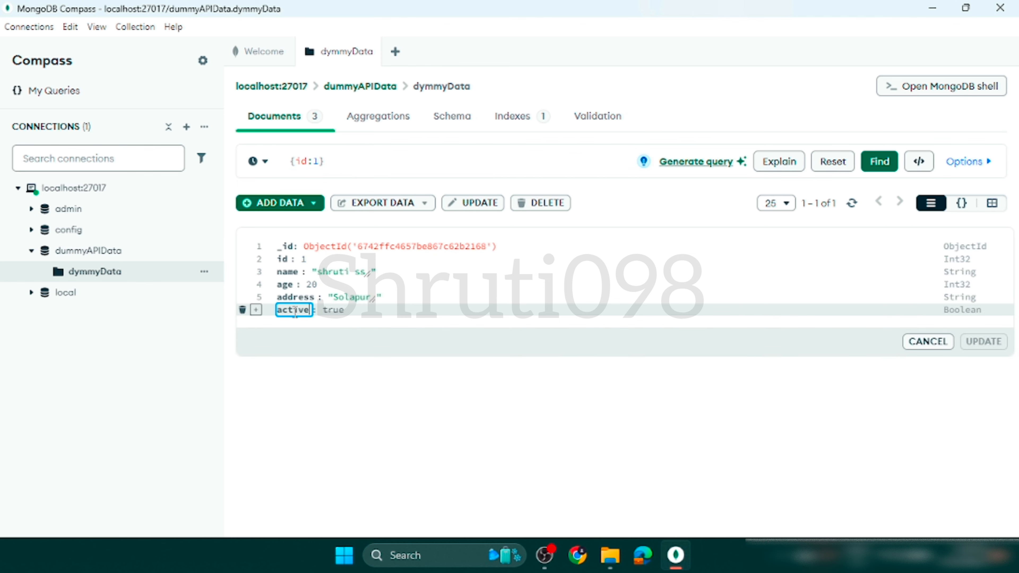
{"action": "double_click", "coordinate": [285, 310]}
{"action": "key", "text": "ctrl+c"}
{"action": "left_click", "coordinate": [306, 160]}
{"action": "double_click", "coordinate": [304, 161]}
{"action": "key", "text": "ctrl+v"}
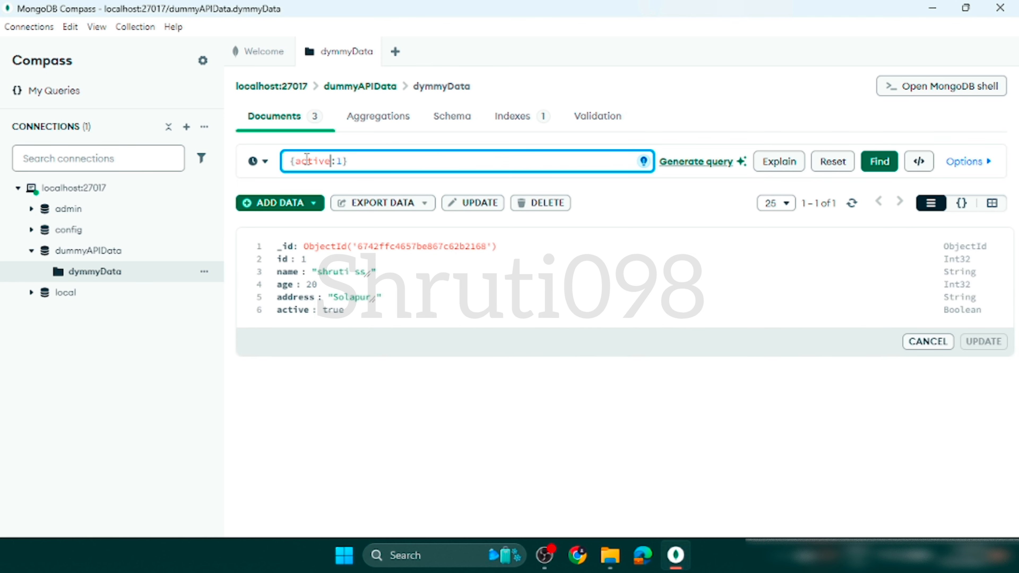
{"action": "key", "text": "BackSpace"}
{"action": "type", "text": "fa"}
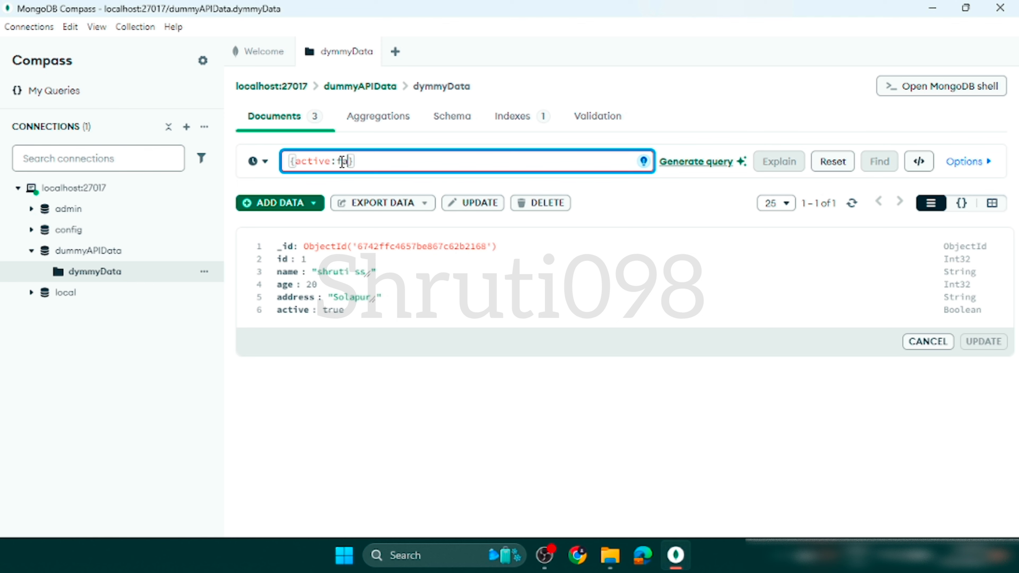
{"action": "type", "text": "lse"}
{"action": "key", "text": "Return"}
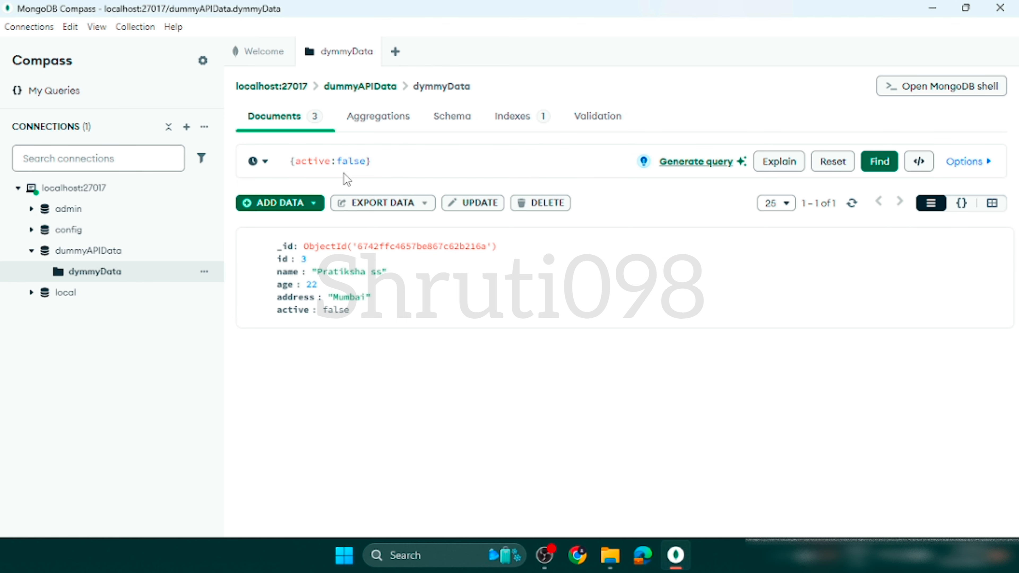
Change the filter to {active:true} and run the query.
{"action": "double_click", "coordinate": [351, 162]}
{"action": "type", "text": "true"}
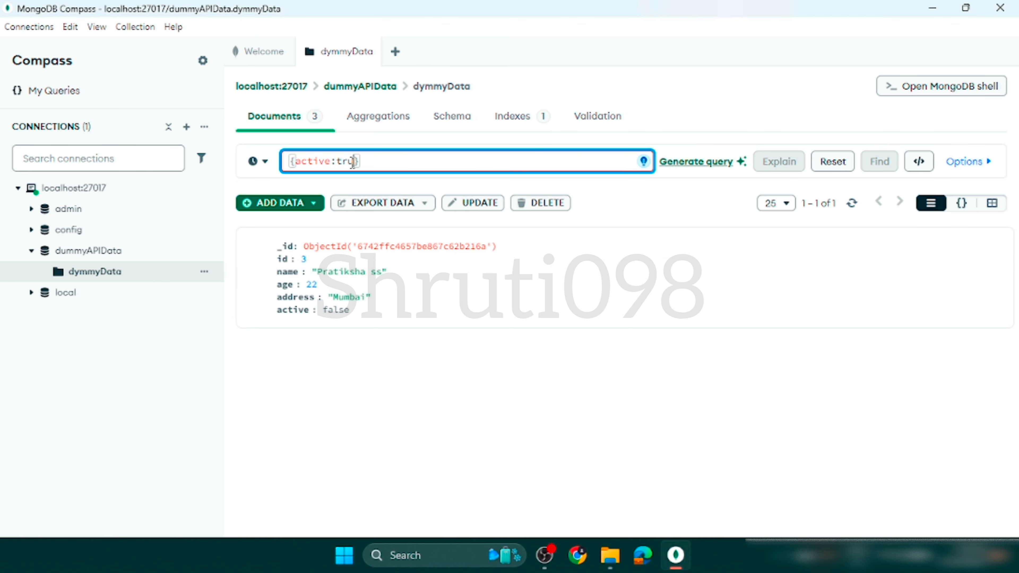
{"action": "key", "text": "Return"}
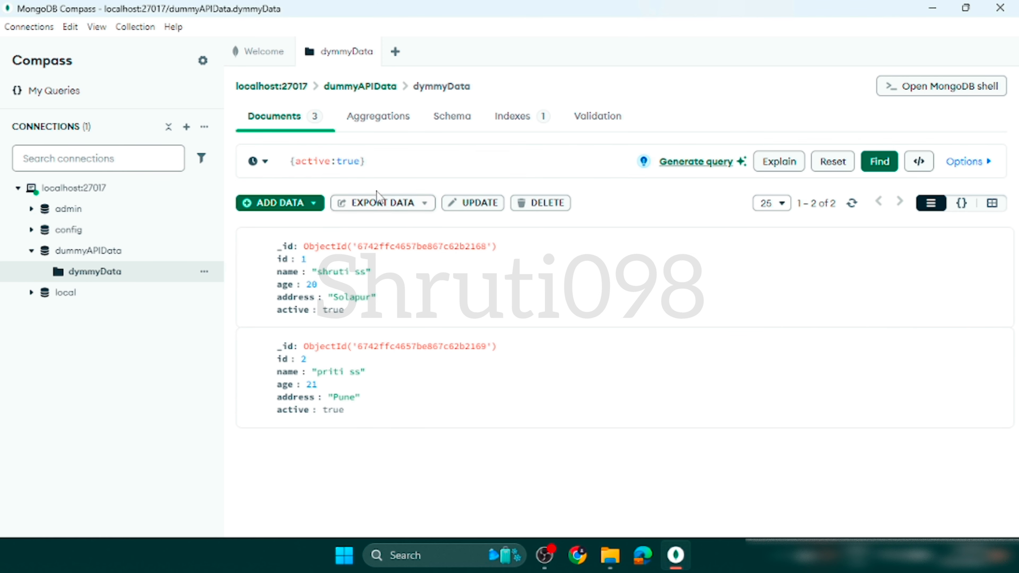
Clear the query filter and find all documents in the dymmyData collection.
{"action": "left_click_drag", "start_coordinate": [377, 161], "coordinate": [274, 154]}
{"action": "key", "text": "BackSpace"}
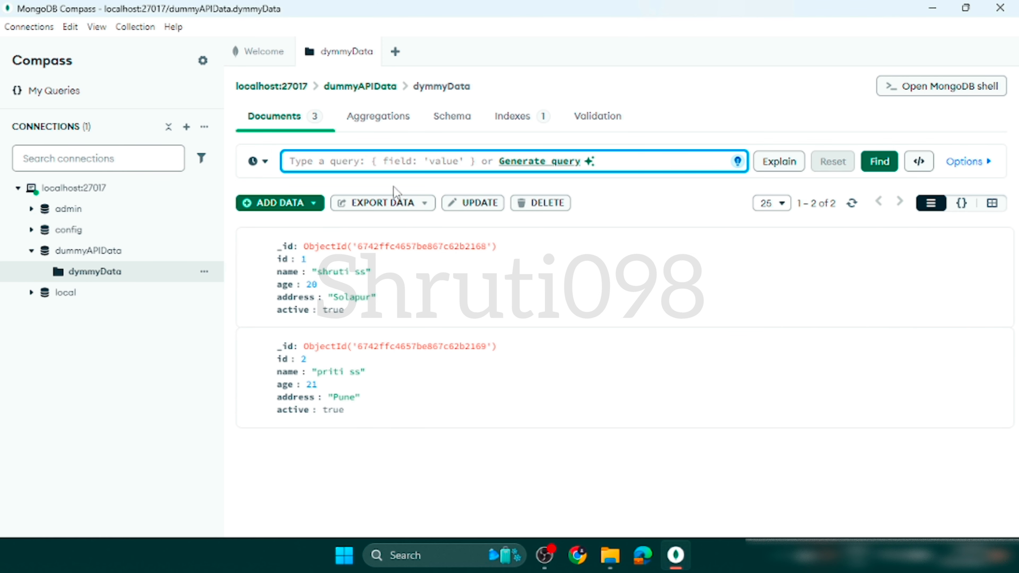
{"action": "left_click", "coordinate": [360, 459]}
{"action": "left_click", "coordinate": [338, 166]}
{"action": "key", "text": "ctrl+v"}
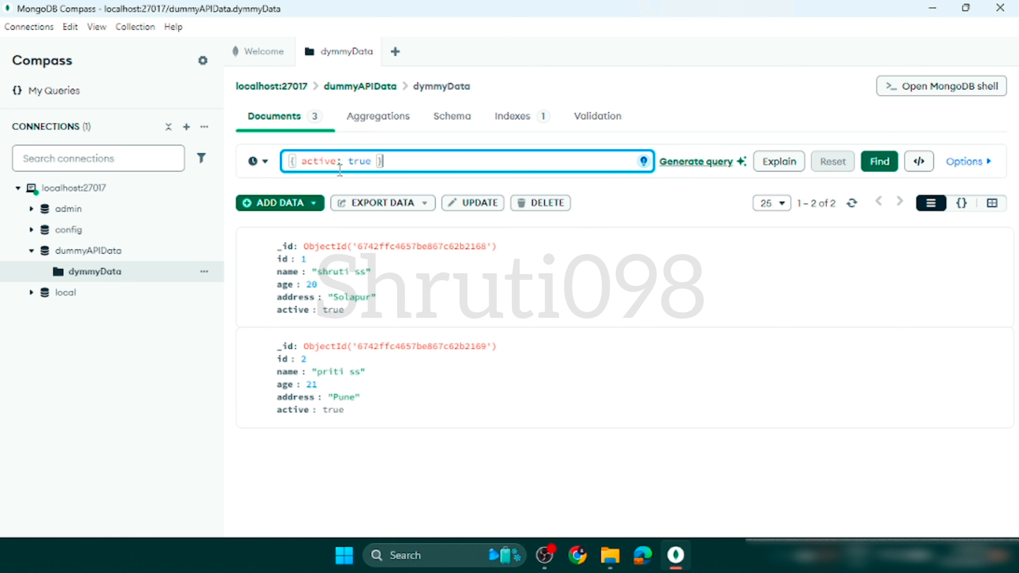
{"action": "left_click_drag", "start_coordinate": [443, 163], "coordinate": [288, 161]}
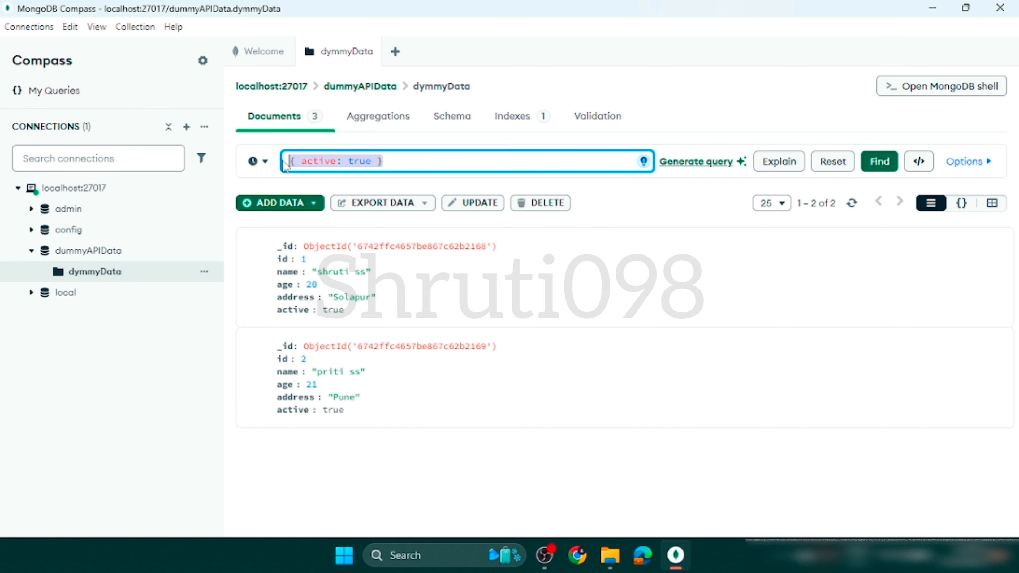
{"action": "key", "text": "BackSpace"}
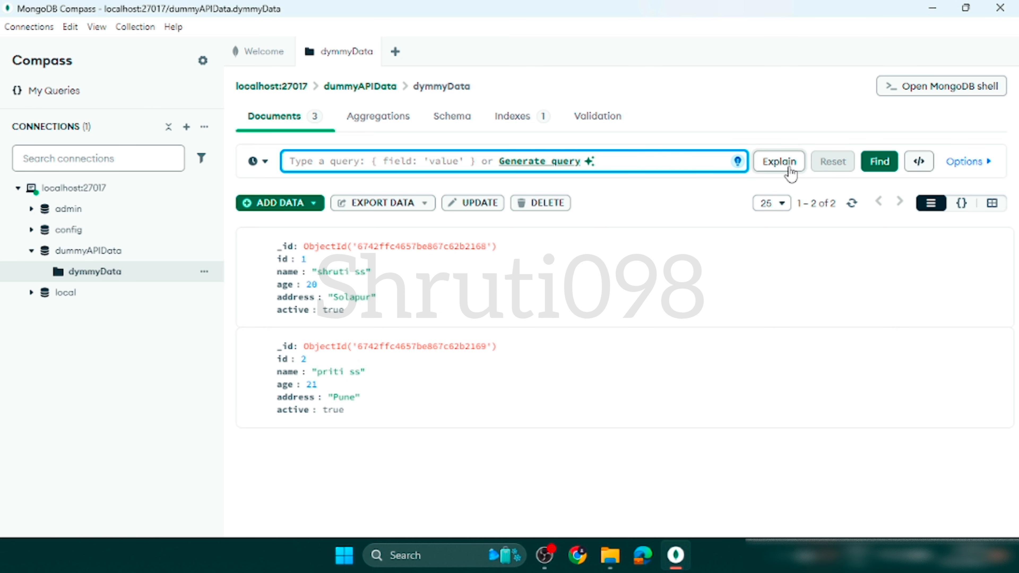
{"action": "left_click", "coordinate": [878, 161]}
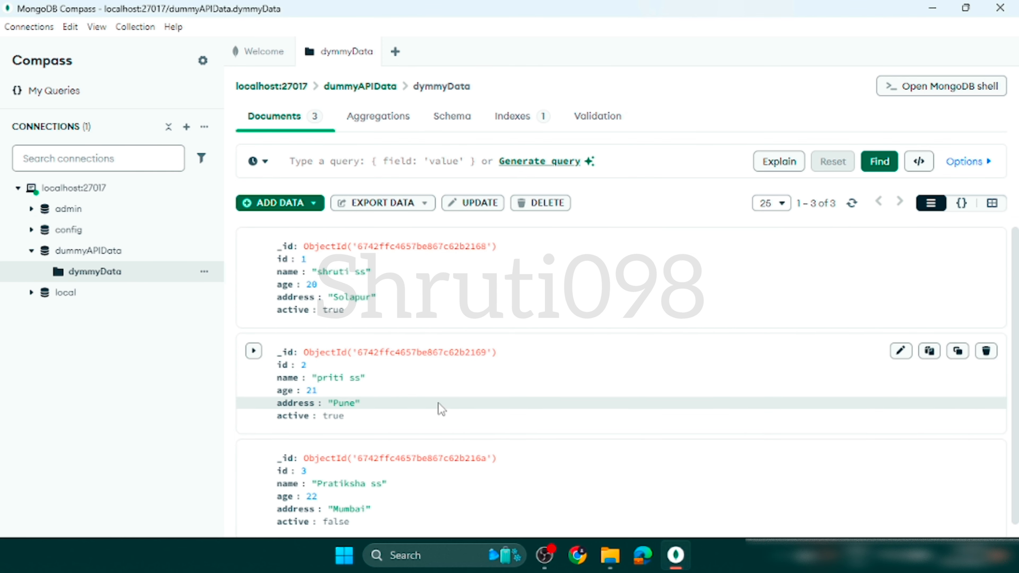
{"action": "scroll", "coordinate": [438, 403], "scroll_direction": "down", "scroll_amount": 1}
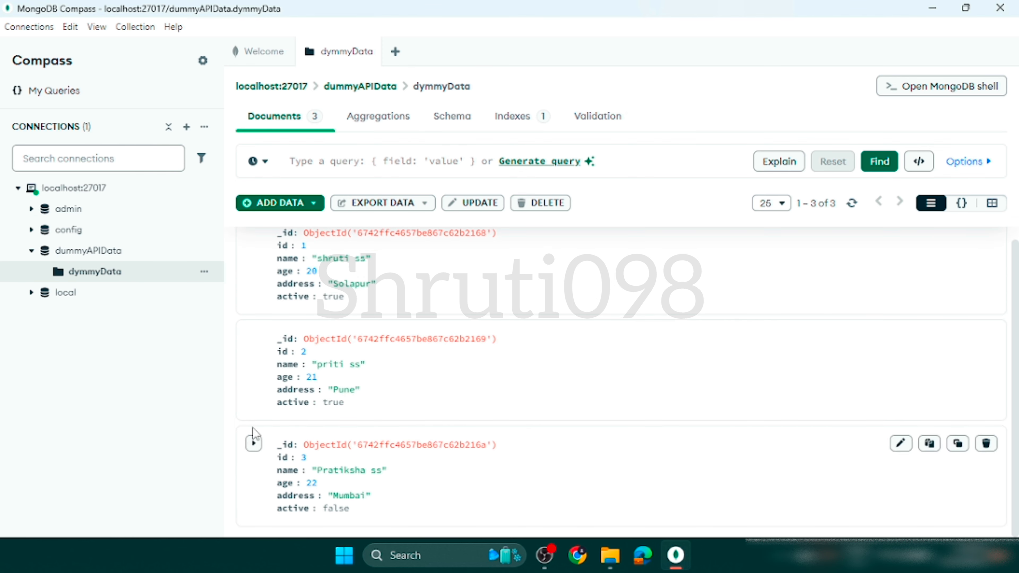
Start inserting a new document into dummyAPIData.dymmyData and switch its editor from JSON to the field-by-field list view.
{"action": "left_click", "coordinate": [247, 204]}
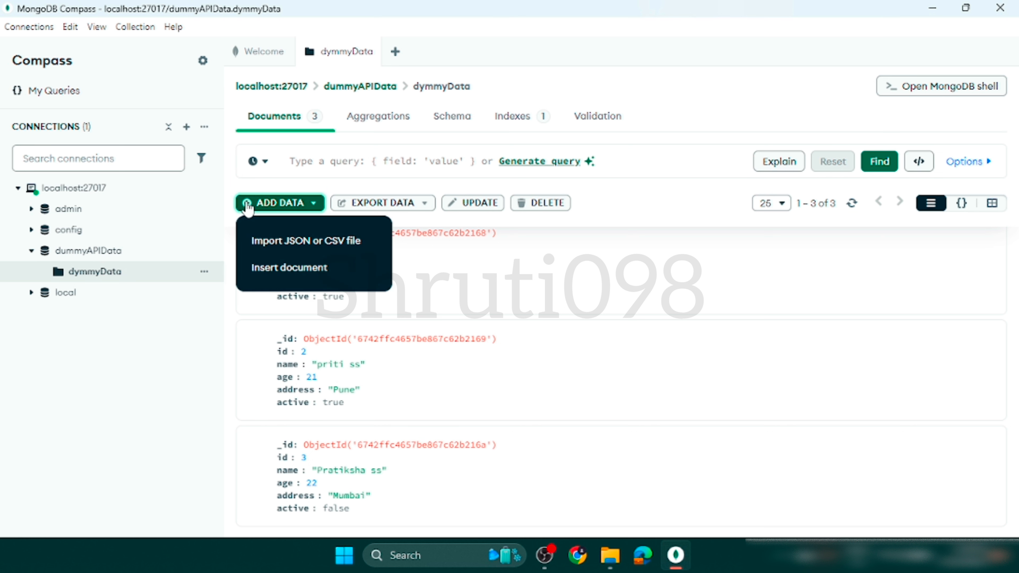
{"action": "scroll", "coordinate": [315, 271], "scroll_direction": "up", "scroll_amount": 1}
{"action": "left_click", "coordinate": [312, 268]}
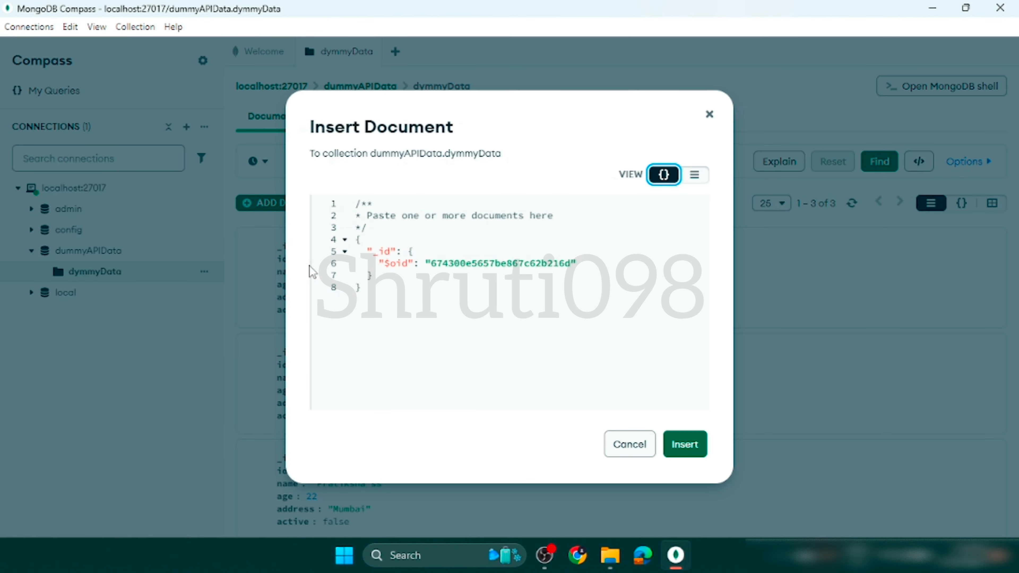
{"action": "left_click", "coordinate": [636, 173]}
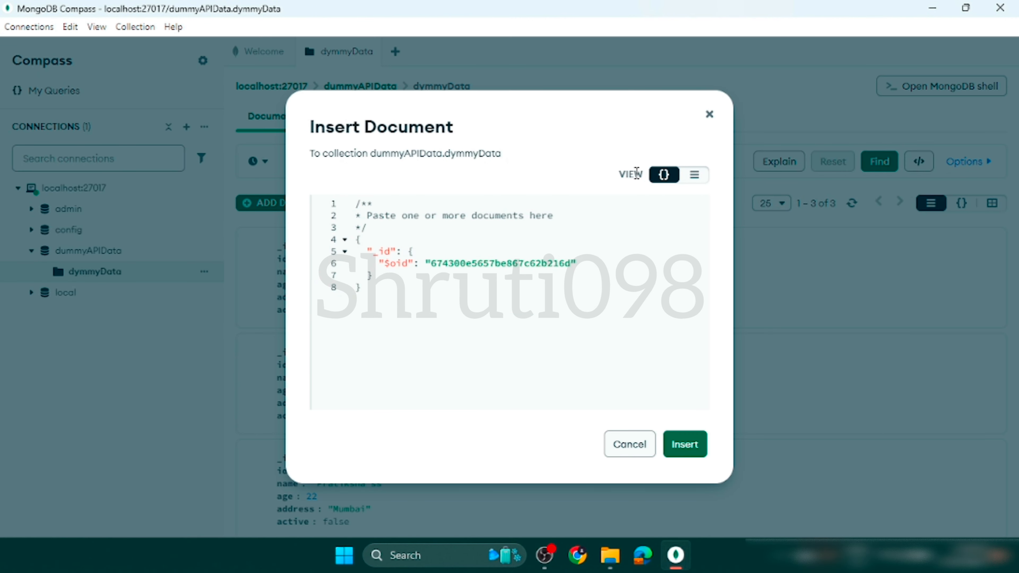
{"action": "left_click", "coordinate": [702, 178]}
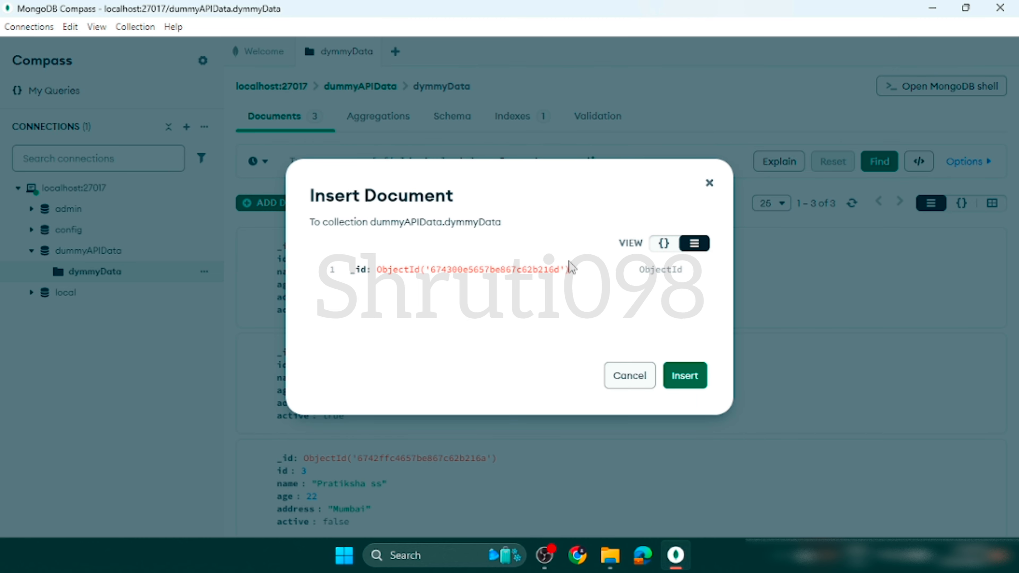
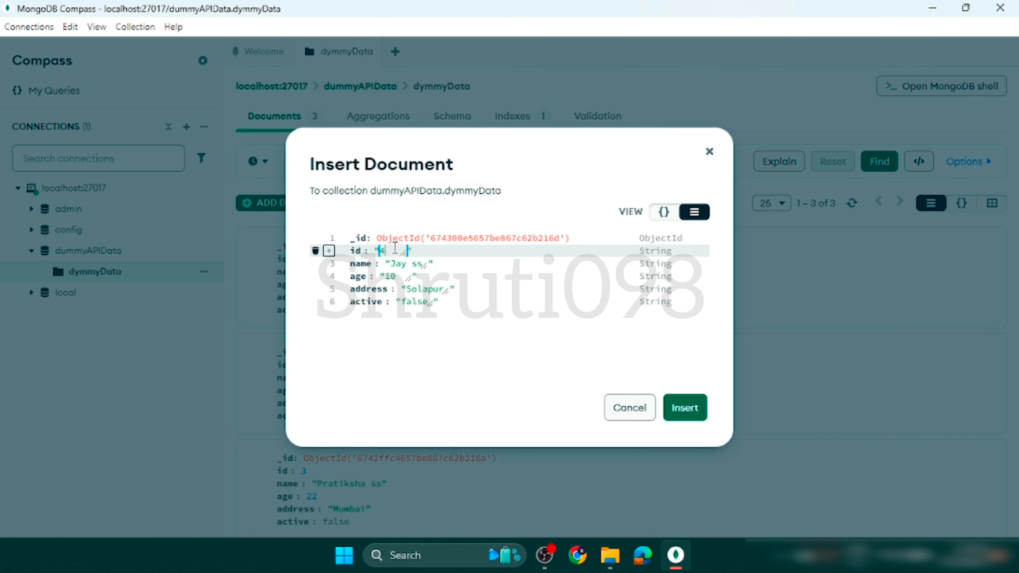
Set the data types of the new document's id and age fields to Int32.
{"action": "left_click", "coordinate": [657, 251]}
{"action": "scroll", "coordinate": [658, 253], "scroll_direction": "up", "scroll_amount": 1}
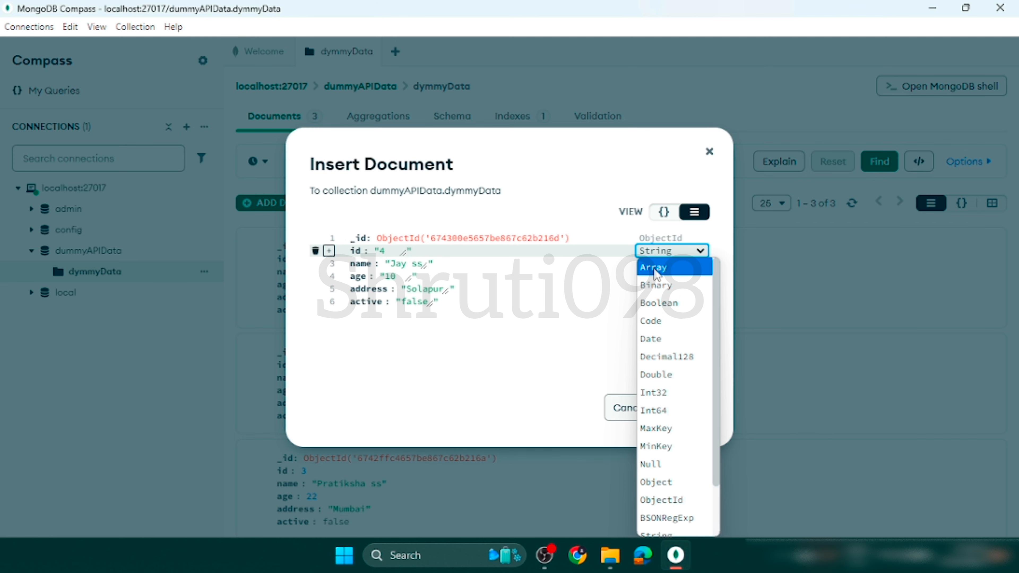
{"action": "scroll", "coordinate": [657, 401], "scroll_direction": "down", "scroll_amount": 1}
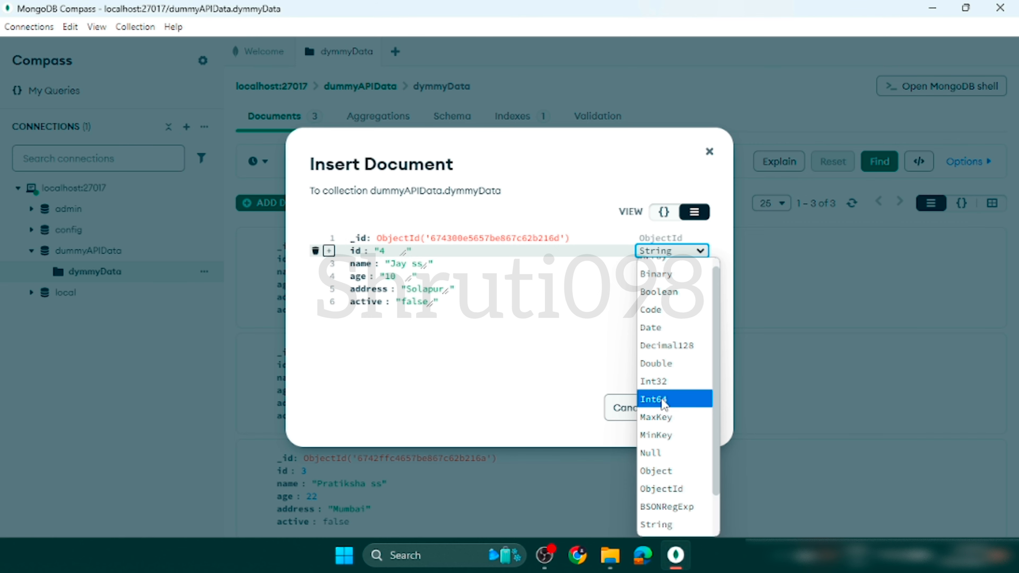
{"action": "left_click", "coordinate": [652, 381]}
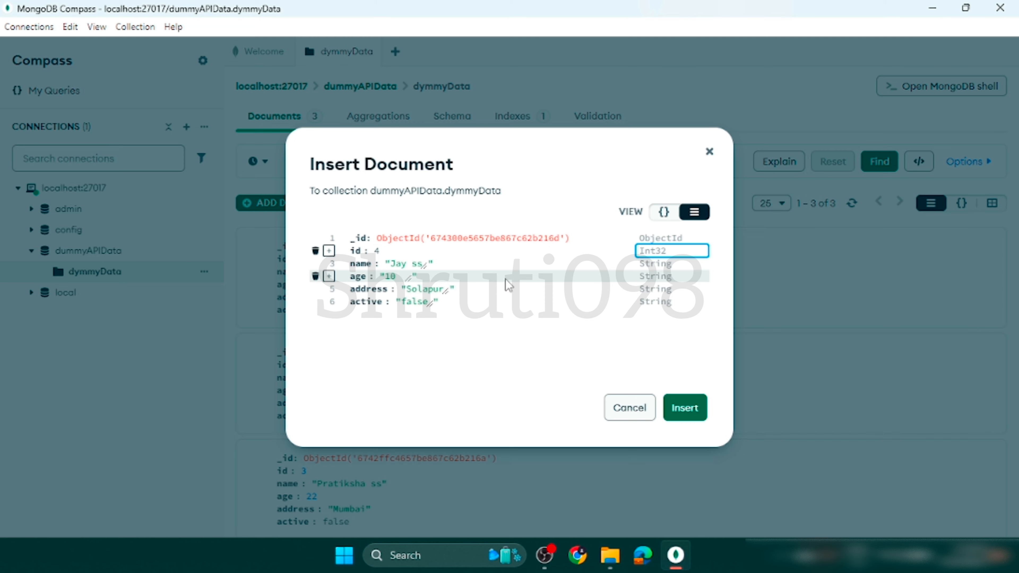
{"action": "left_click", "coordinate": [653, 277]}
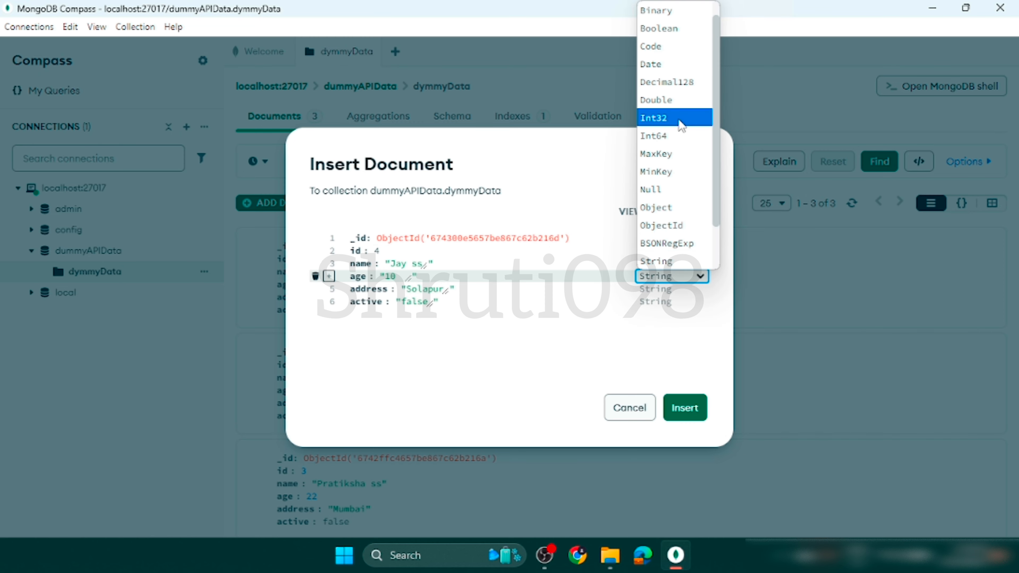
{"action": "scroll", "coordinate": [682, 60], "scroll_direction": "up", "scroll_amount": 1}
{"action": "left_click", "coordinate": [668, 136]}
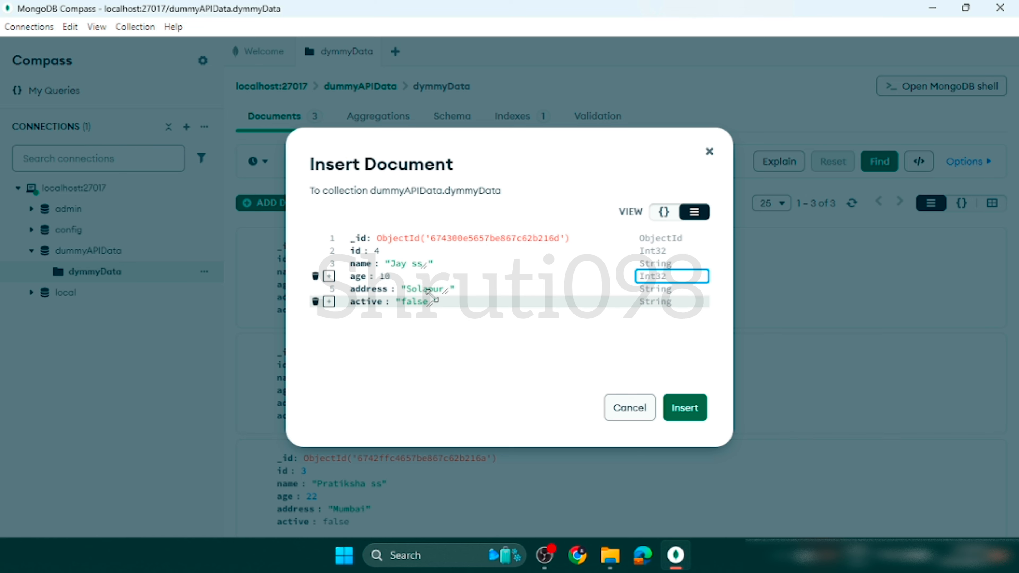
Set the active field's type to Boolean and insert the new document into the collection.
{"action": "left_click", "coordinate": [666, 306]}
{"action": "scroll", "coordinate": [687, 204], "scroll_direction": "down", "scroll_amount": 3}
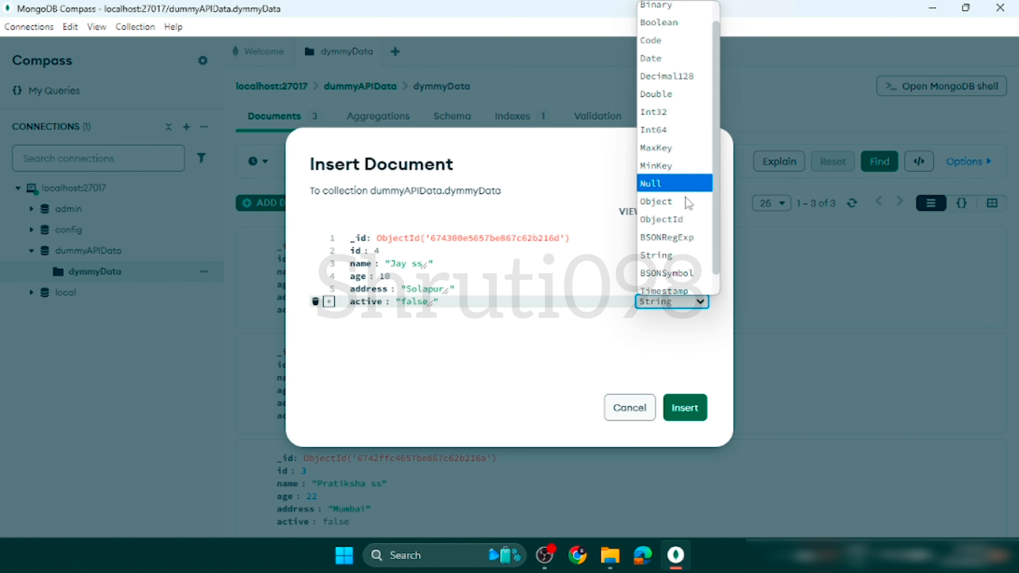
{"action": "scroll", "coordinate": [688, 204], "scroll_direction": "up", "scroll_amount": 3}
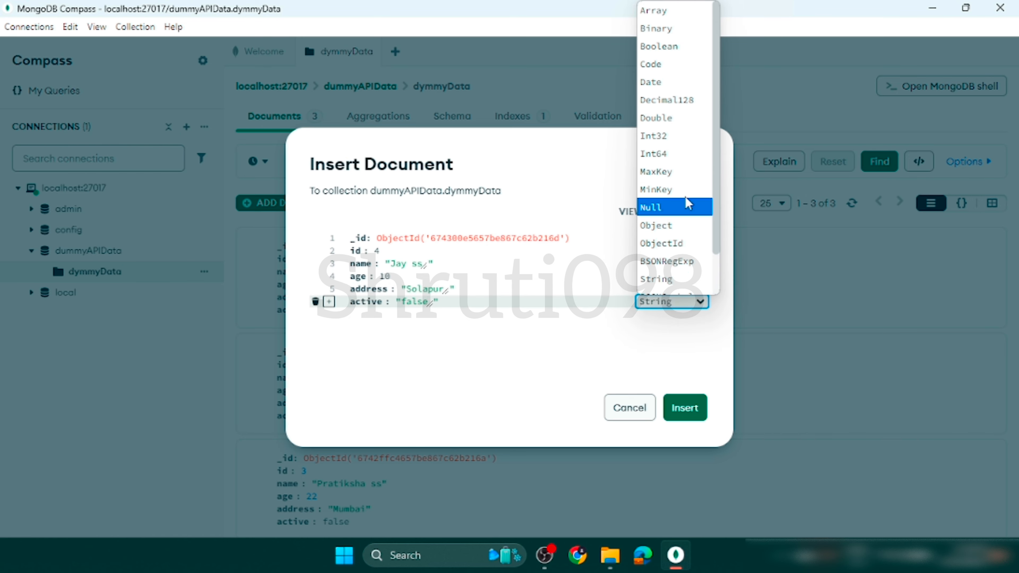
{"action": "left_click", "coordinate": [678, 46]}
{"action": "left_click", "coordinate": [397, 332]}
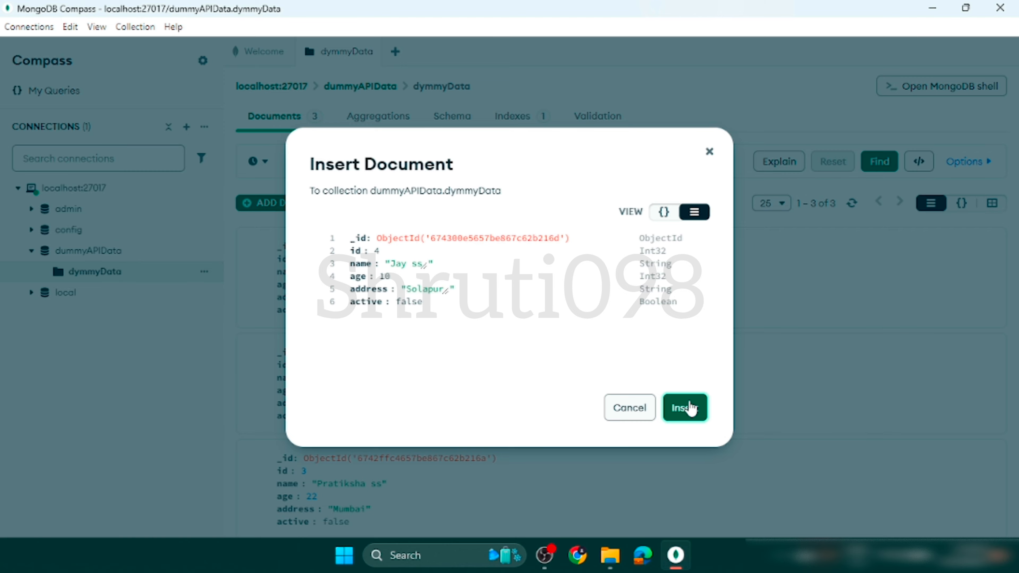
{"action": "left_click", "coordinate": [685, 407]}
{"action": "scroll", "coordinate": [690, 406], "scroll_direction": "down", "scroll_amount": 3}
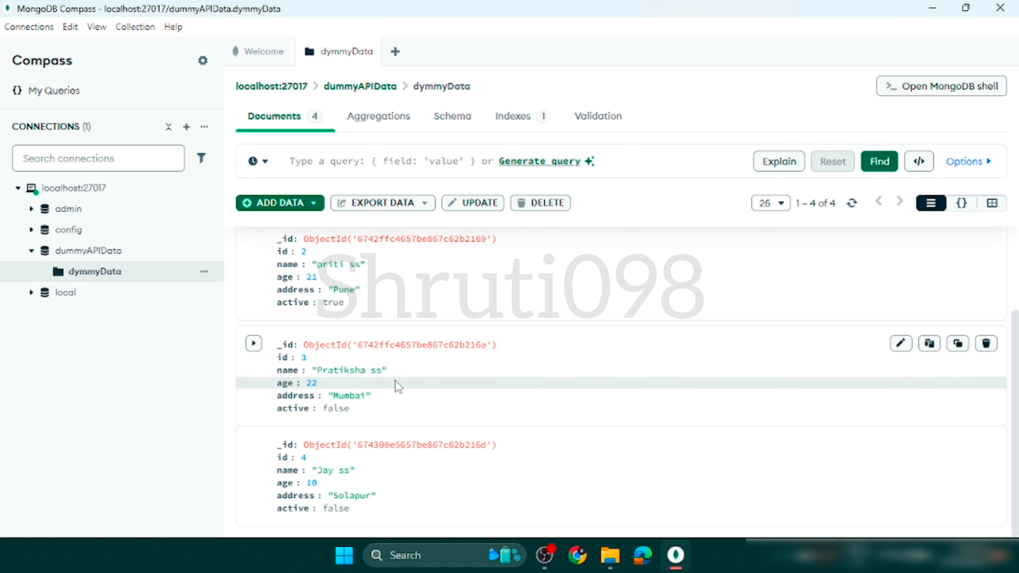
Reuse the recent filter { active: false } to query the dymmyData documents and check their active values.
{"action": "left_click", "coordinate": [413, 164]}
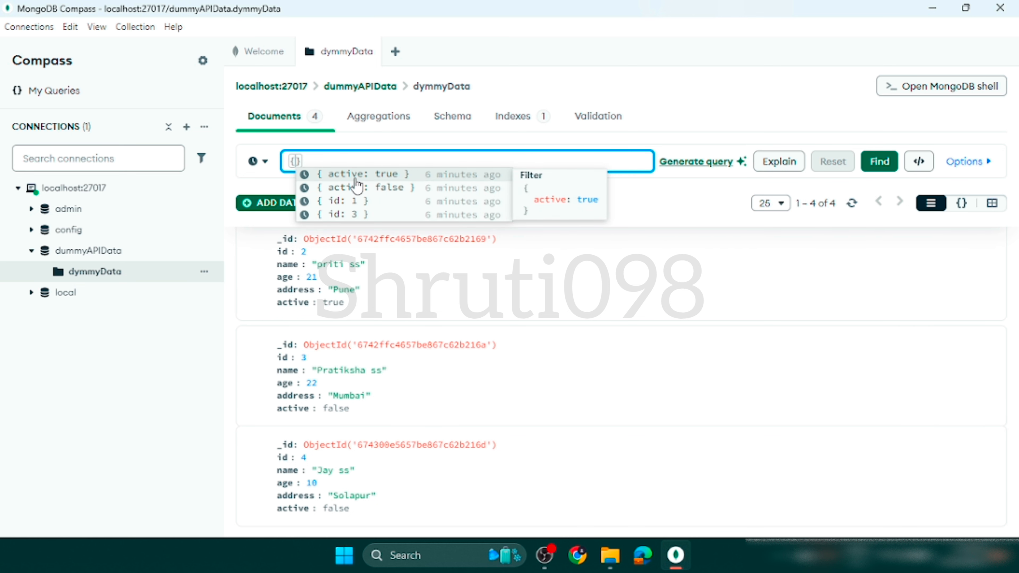
{"action": "left_click", "coordinate": [379, 188]}
{"action": "left_click", "coordinate": [878, 160]}
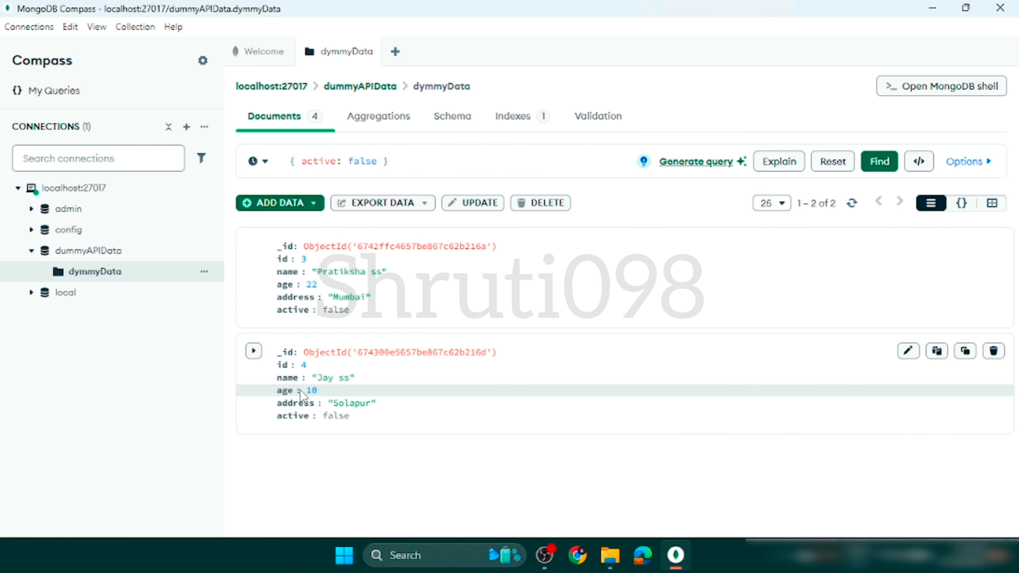
{"action": "double_click", "coordinate": [336, 311]}
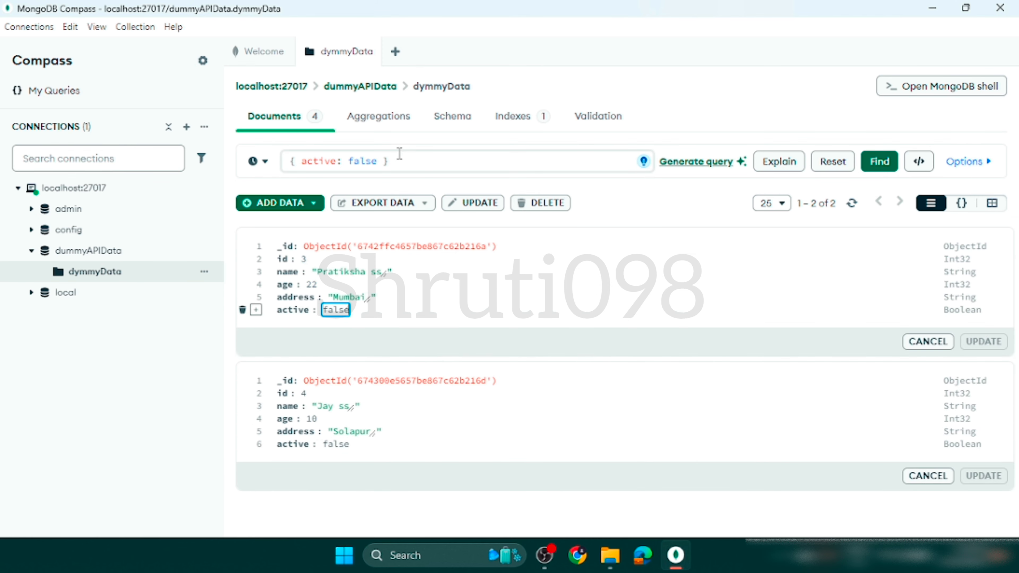
{"action": "left_click", "coordinate": [408, 159]}
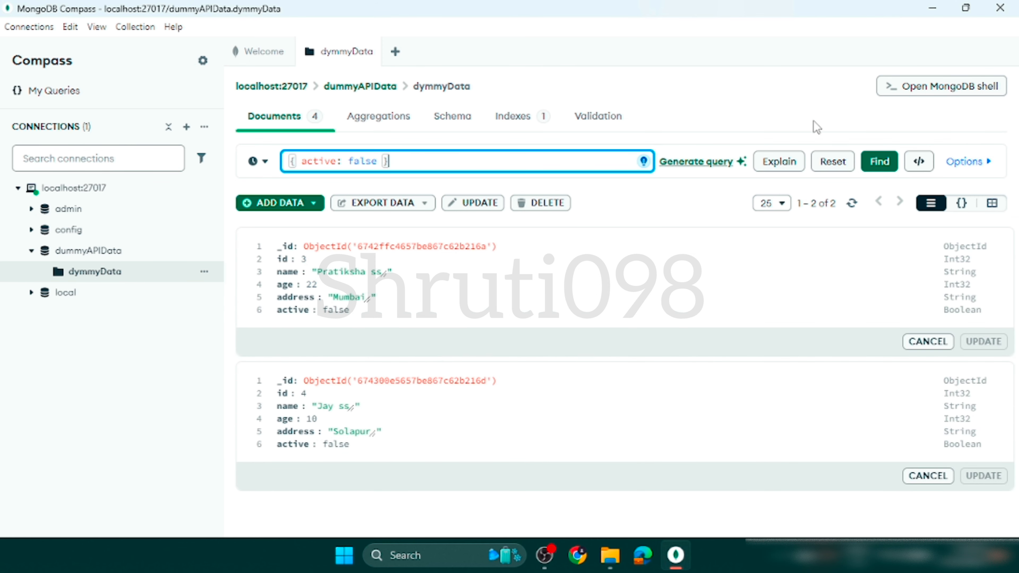
{"action": "left_click", "coordinate": [878, 161]}
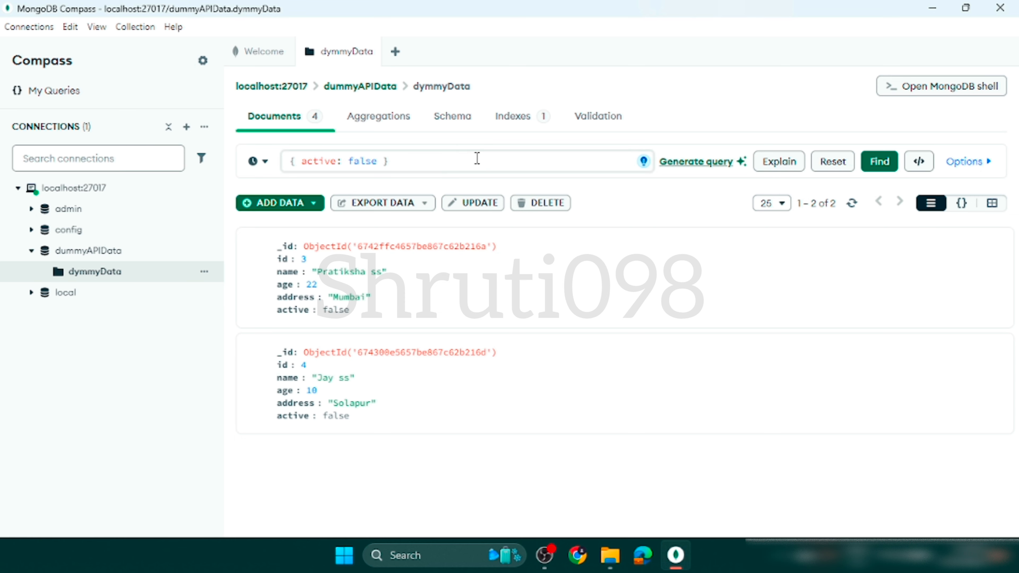
Remove the active filter and list all documents in the dymmyData collection.
{"action": "left_click_drag", "start_coordinate": [476, 159], "coordinate": [240, 166]}
{"action": "key", "text": "BackSpace"}
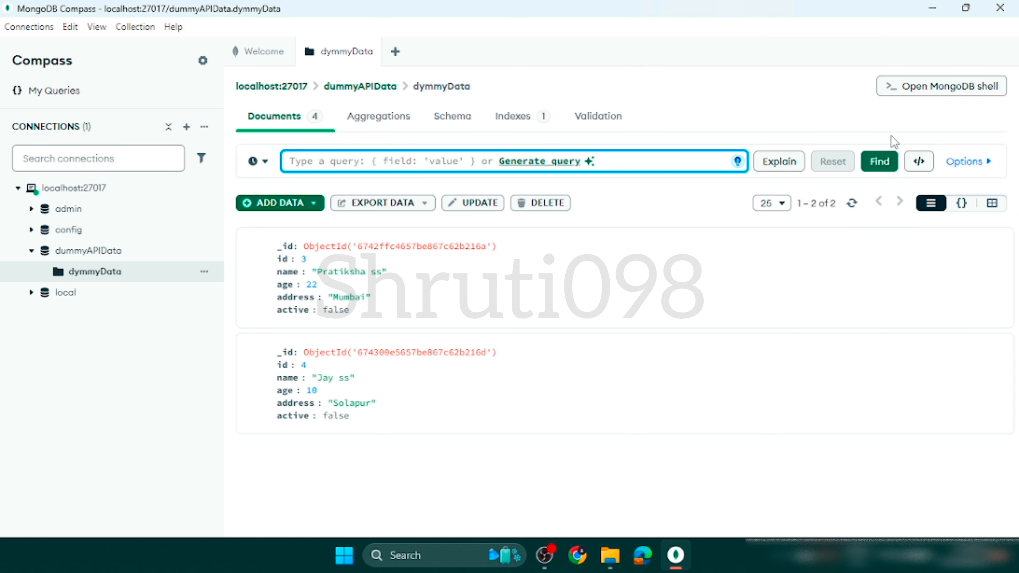
{"action": "left_click", "coordinate": [878, 161]}
{"action": "scroll", "coordinate": [415, 325], "scroll_direction": "down", "scroll_amount": 3}
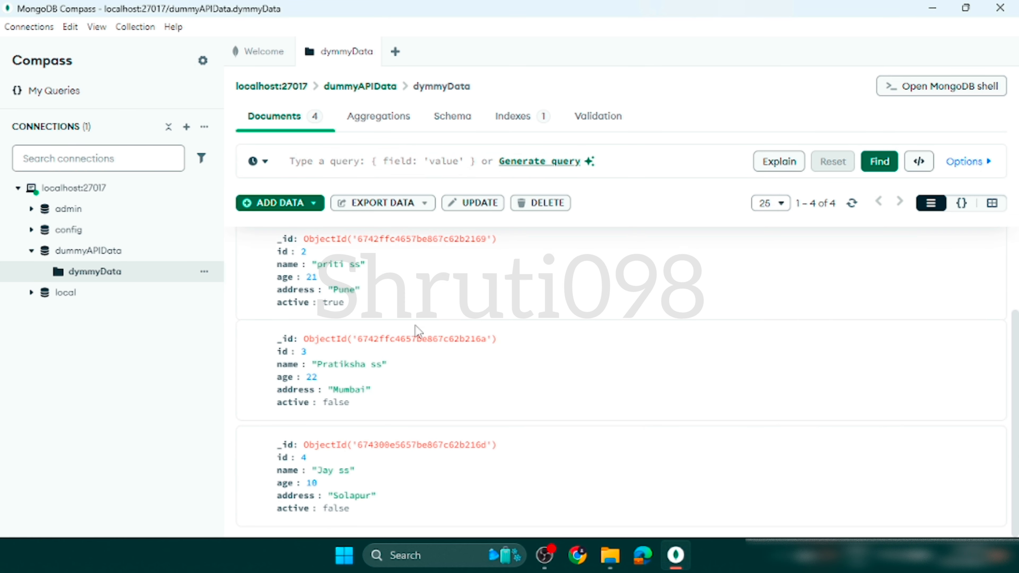
{"action": "scroll", "coordinate": [457, 422], "scroll_direction": "up", "scroll_amount": 2}
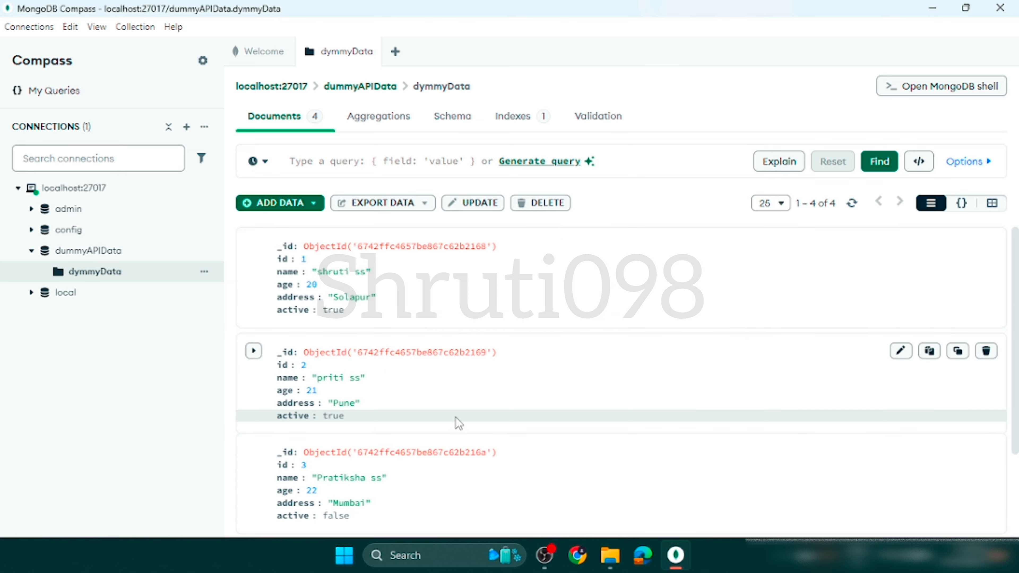
Change active to true and age to 12 in the document with id 4, and save the update.
{"action": "scroll", "coordinate": [459, 422], "scroll_direction": "down", "scroll_amount": 3}
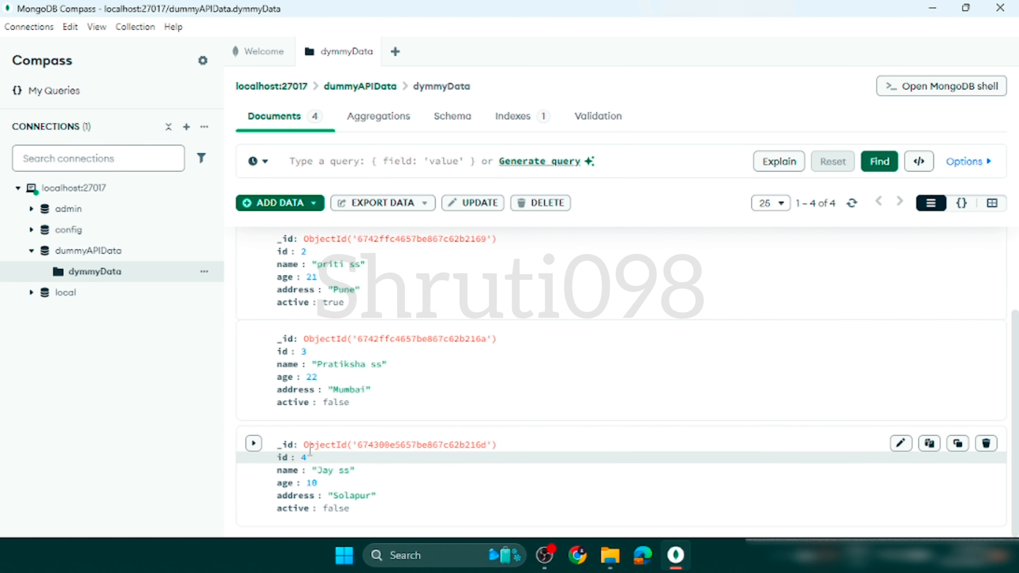
{"action": "double_click", "coordinate": [335, 507]}
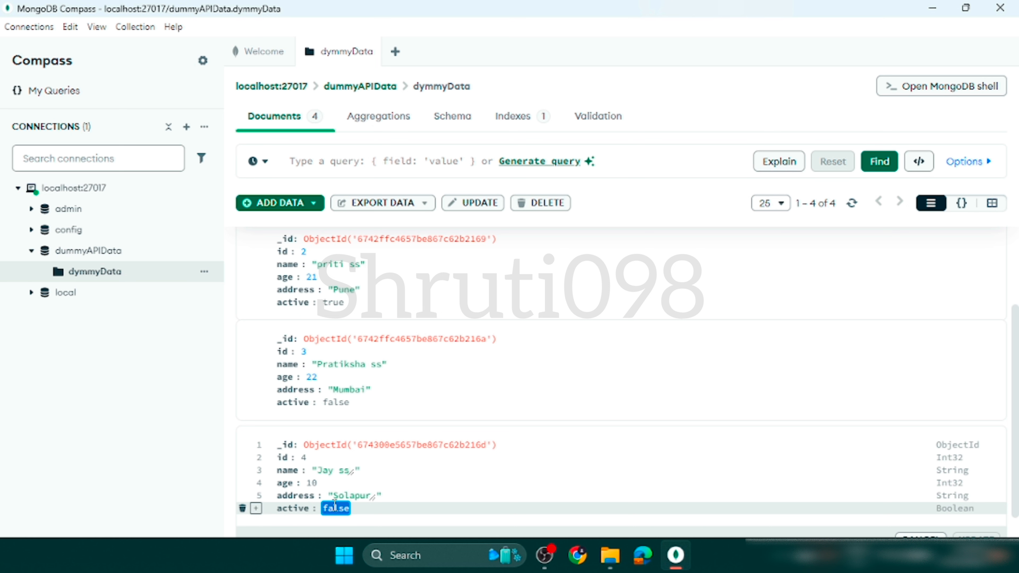
{"action": "type", "text": "true"}
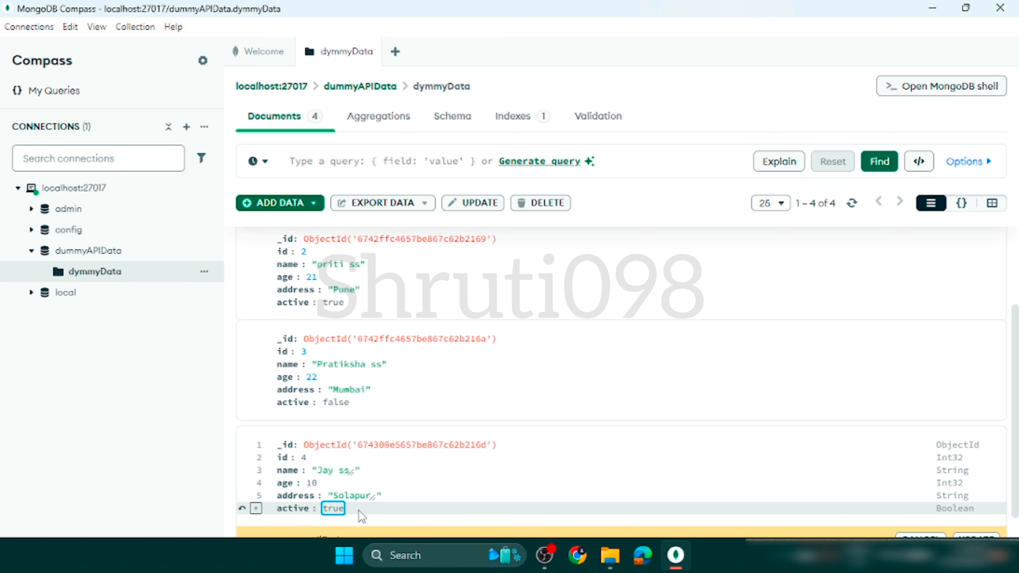
{"action": "scroll", "coordinate": [393, 516], "scroll_direction": "down", "scroll_amount": 1}
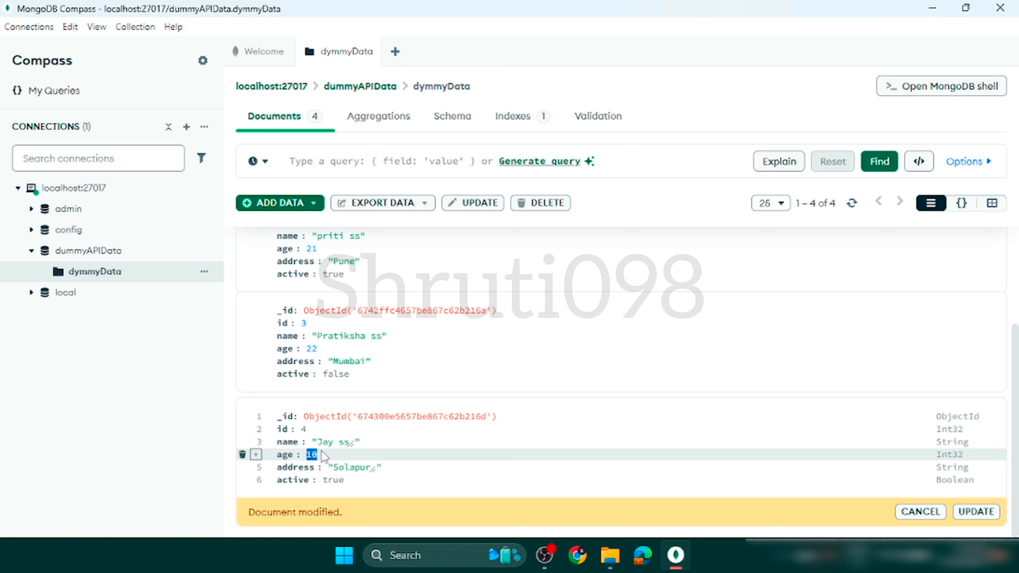
{"action": "double_click", "coordinate": [312, 454]}
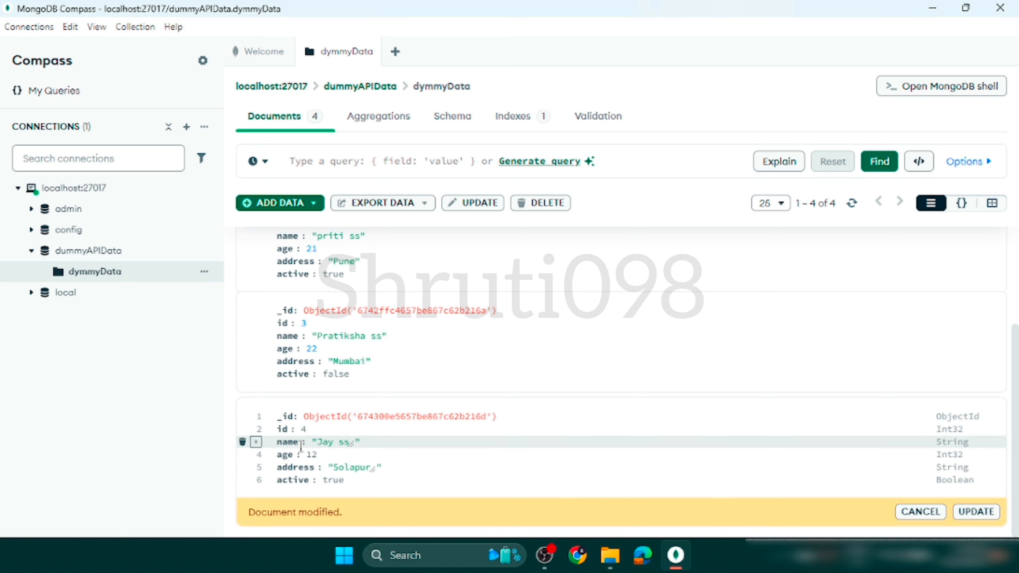
{"action": "left_click", "coordinate": [975, 511]}
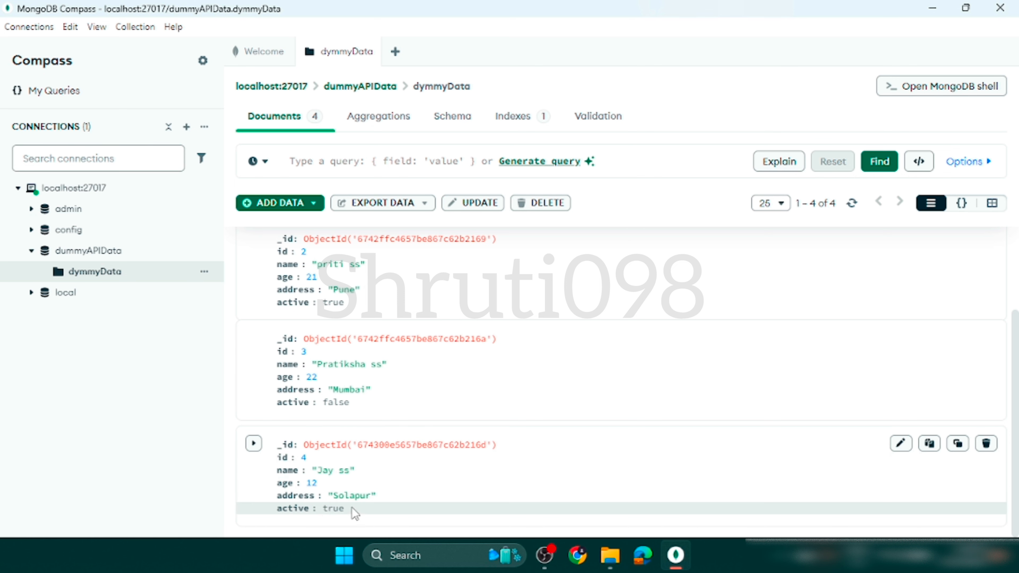
Query the updated collection with the recent filter { active: false }.
{"action": "scroll", "coordinate": [388, 462], "scroll_direction": "up", "scroll_amount": 3}
{"action": "left_click", "coordinate": [426, 153]}
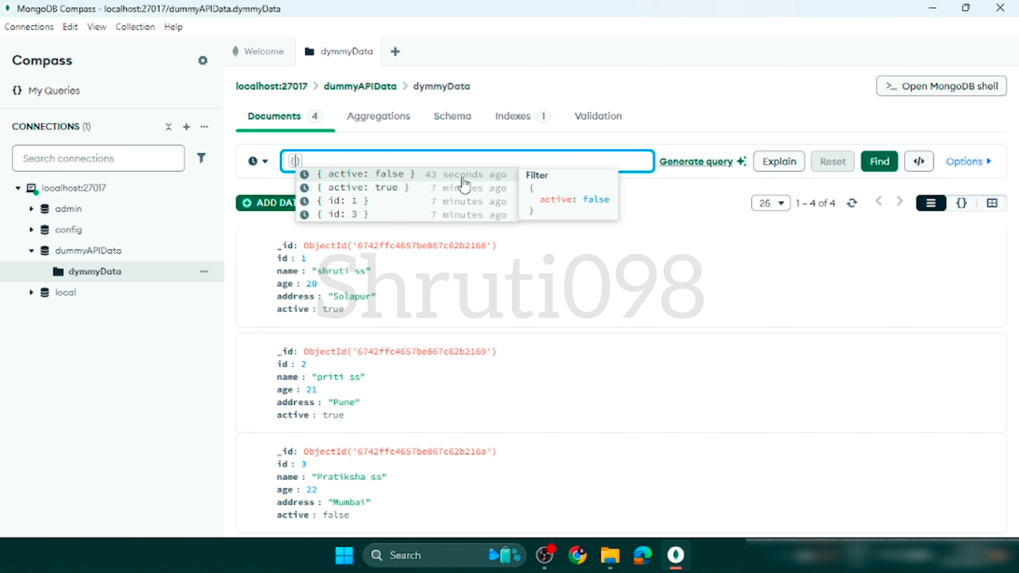
{"action": "left_click", "coordinate": [379, 180]}
{"action": "left_click", "coordinate": [867, 164]}
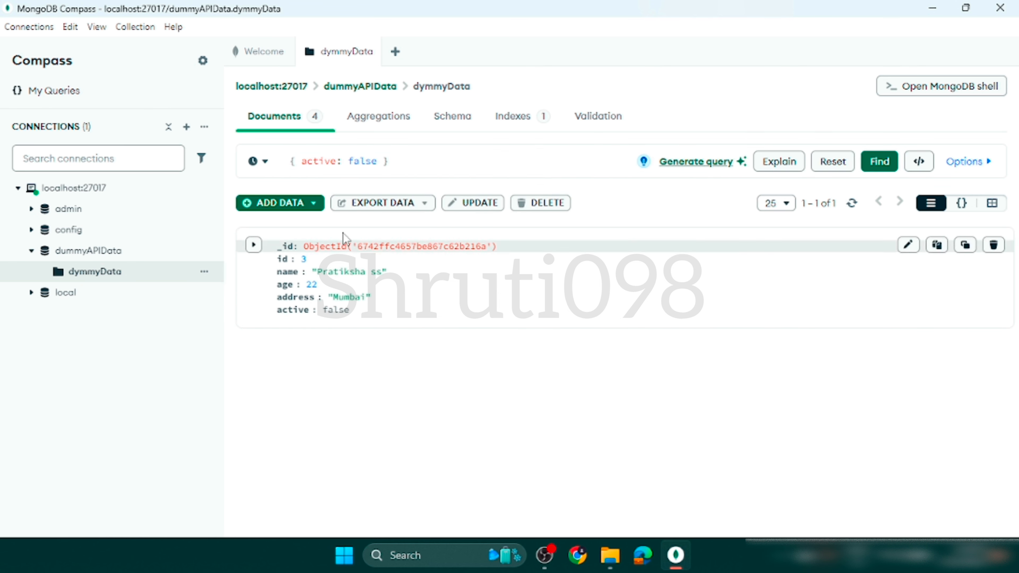
Change the filter to { active: true }, run the query and review the matching documents.
{"action": "double_click", "coordinate": [362, 161]}
{"action": "type", "text": "true"}
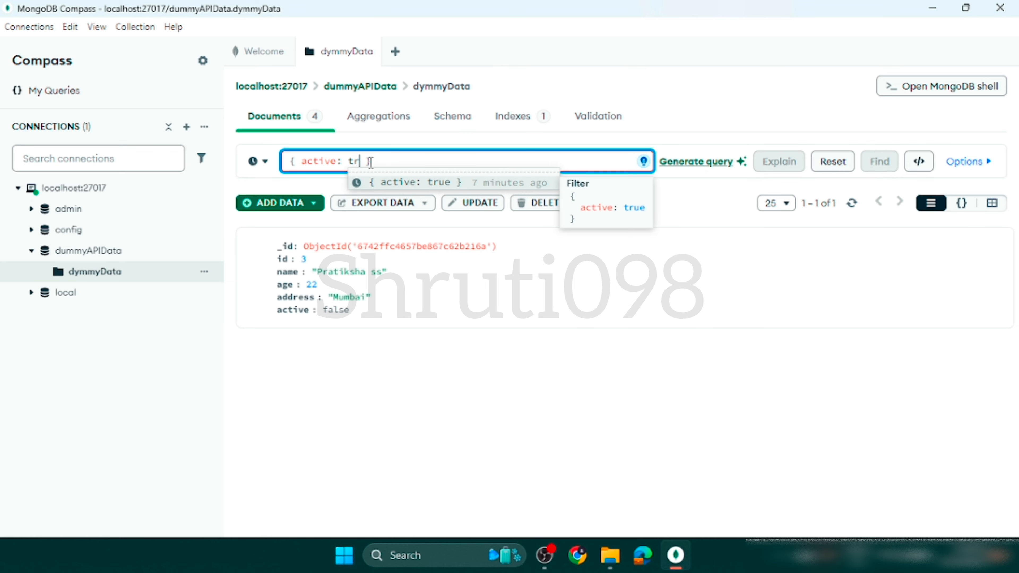
{"action": "left_click", "coordinate": [879, 162]}
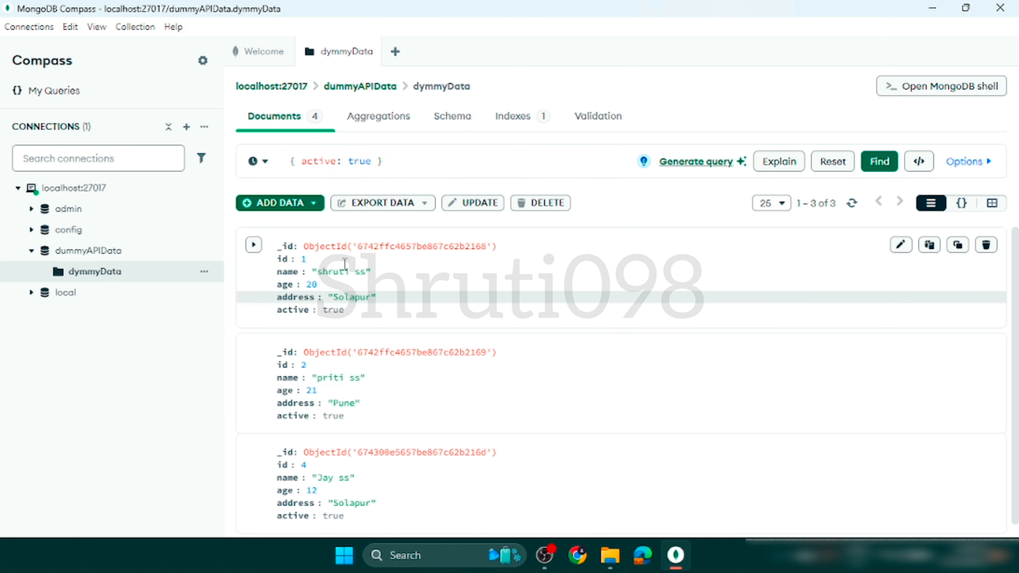
{"action": "scroll", "coordinate": [514, 364], "scroll_direction": "down", "scroll_amount": 1}
{"action": "scroll", "coordinate": [514, 364], "scroll_direction": "up", "scroll_amount": 1}
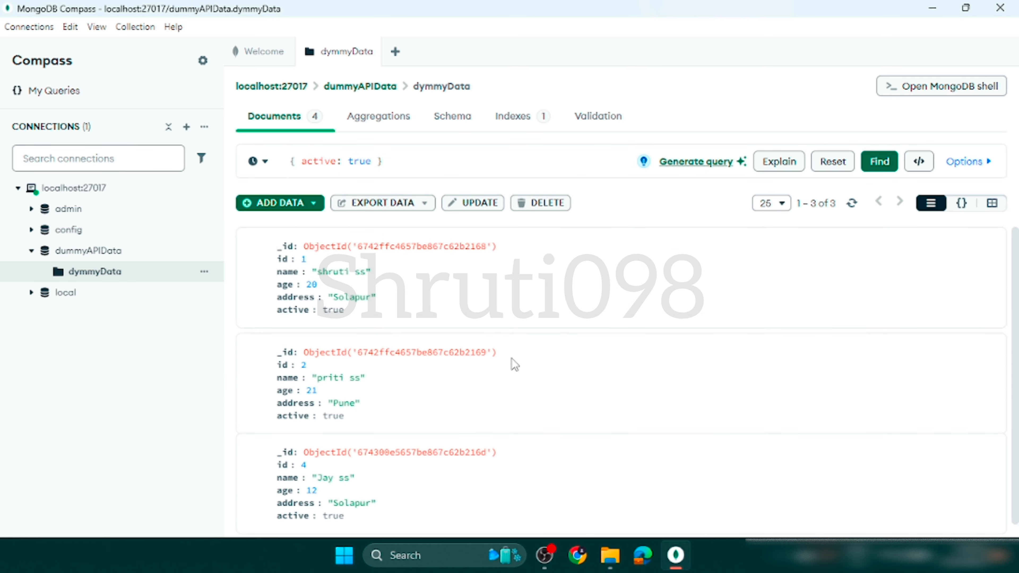
{"action": "scroll", "coordinate": [515, 364], "scroll_direction": "down", "scroll_amount": 1}
{"action": "scroll", "coordinate": [515, 364], "scroll_direction": "up", "scroll_amount": 1}
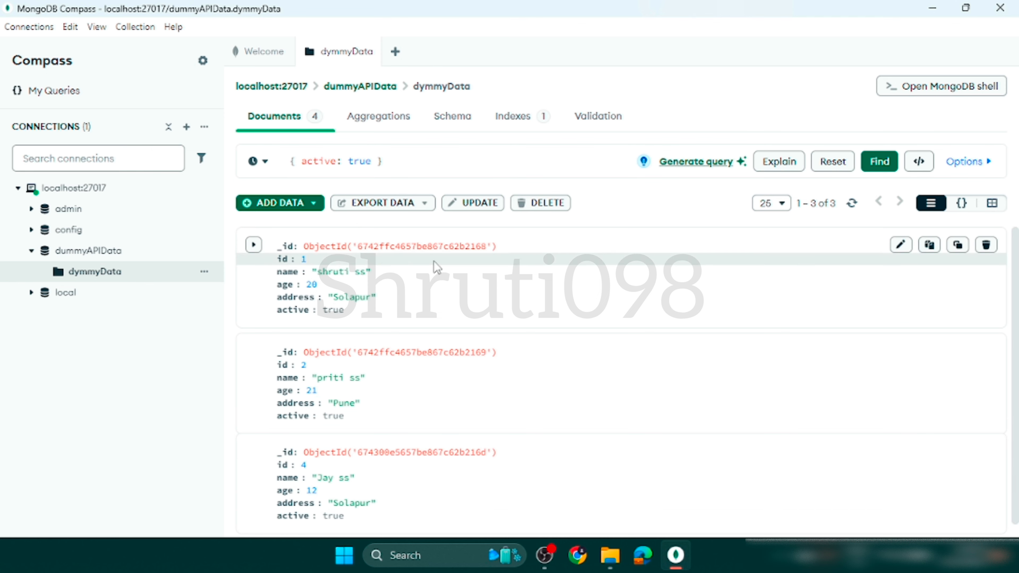
{"action": "scroll", "coordinate": [364, 460], "scroll_direction": "down", "scroll_amount": 1}
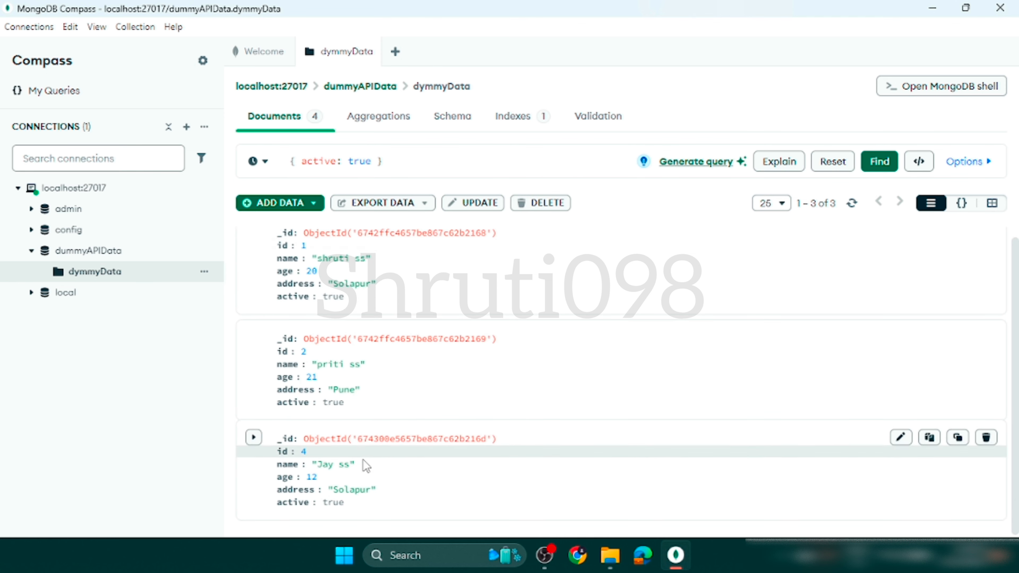
{"action": "scroll", "coordinate": [364, 460], "scroll_direction": "up", "scroll_amount": 1}
Clear the query filter, find all documents again and look through the complete list.
{"action": "left_click_drag", "start_coordinate": [391, 162], "coordinate": [284, 162]}
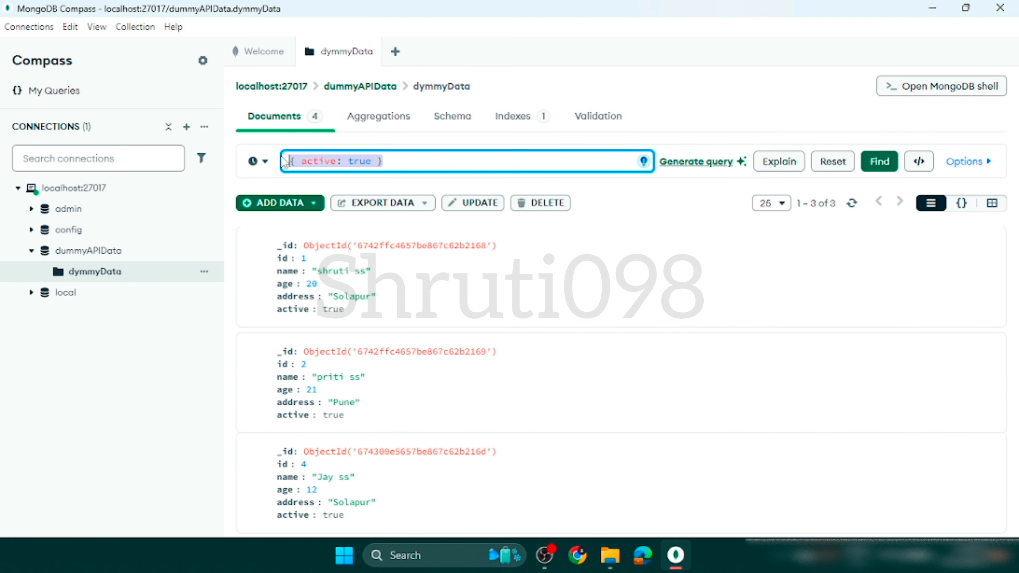
{"action": "key", "text": "BackSpace"}
{"action": "key", "text": "Return"}
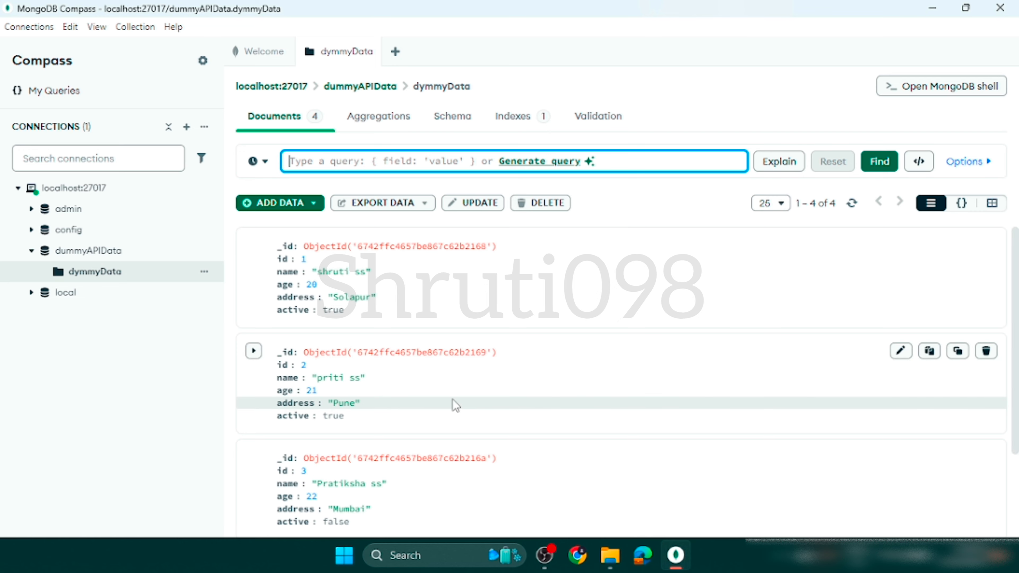
{"action": "scroll", "coordinate": [455, 406], "scroll_direction": "down", "scroll_amount": 3}
{"action": "scroll", "coordinate": [456, 405], "scroll_direction": "up", "scroll_amount": 3}
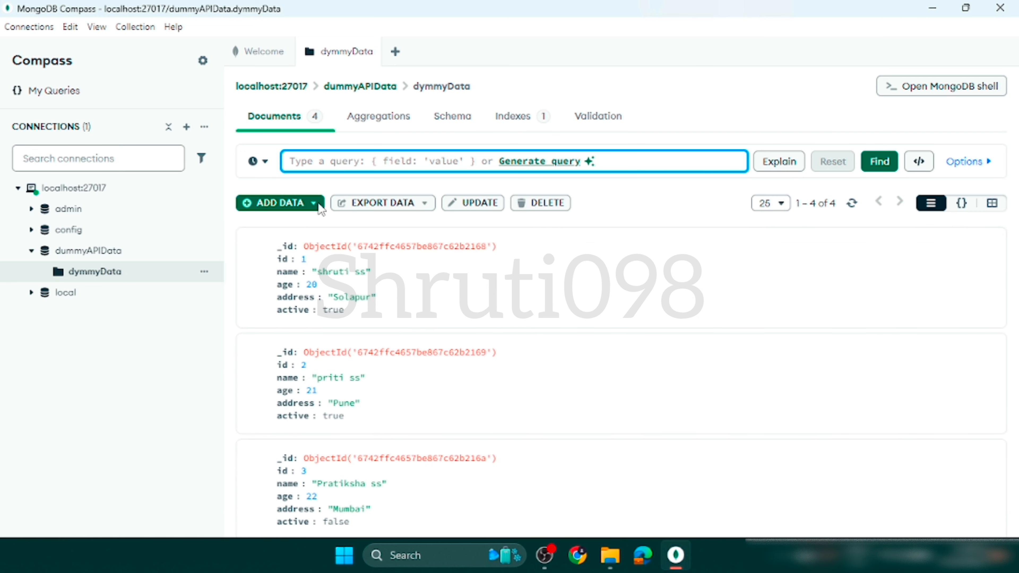
{"action": "scroll", "coordinate": [575, 470], "scroll_direction": "down", "scroll_amount": 3}
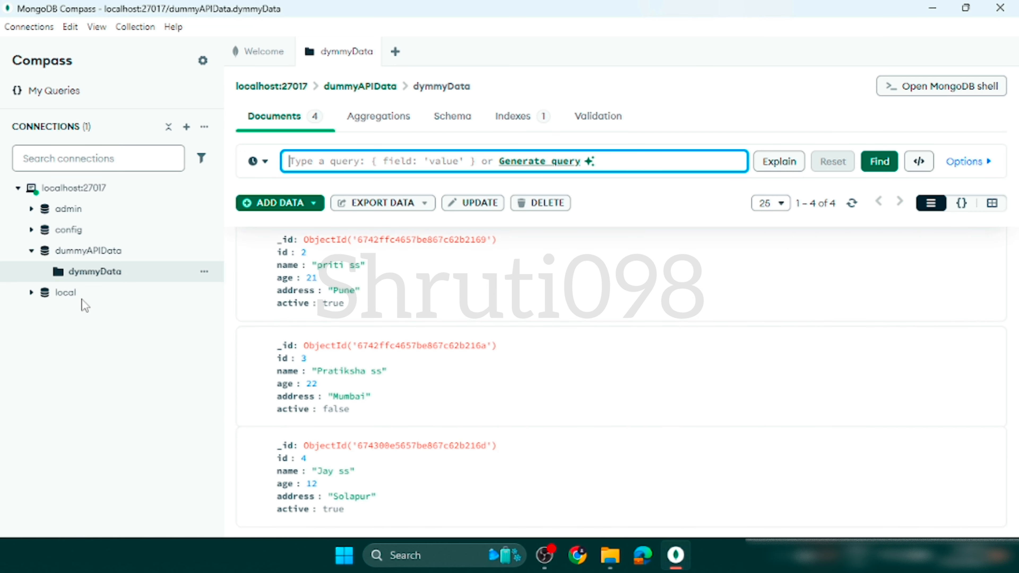
{"action": "scroll", "coordinate": [491, 326], "scroll_direction": "up", "scroll_amount": 3}
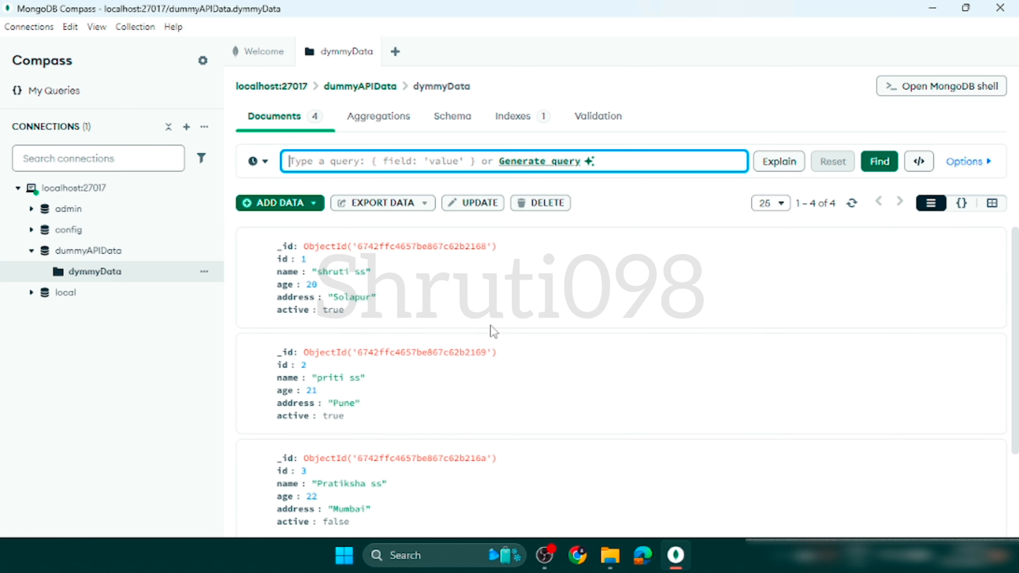
Rerun the unfiltered query on dymmyData and review the documents from id 1 to id 4.
{"action": "scroll", "coordinate": [489, 419], "scroll_direction": "down", "scroll_amount": 3}
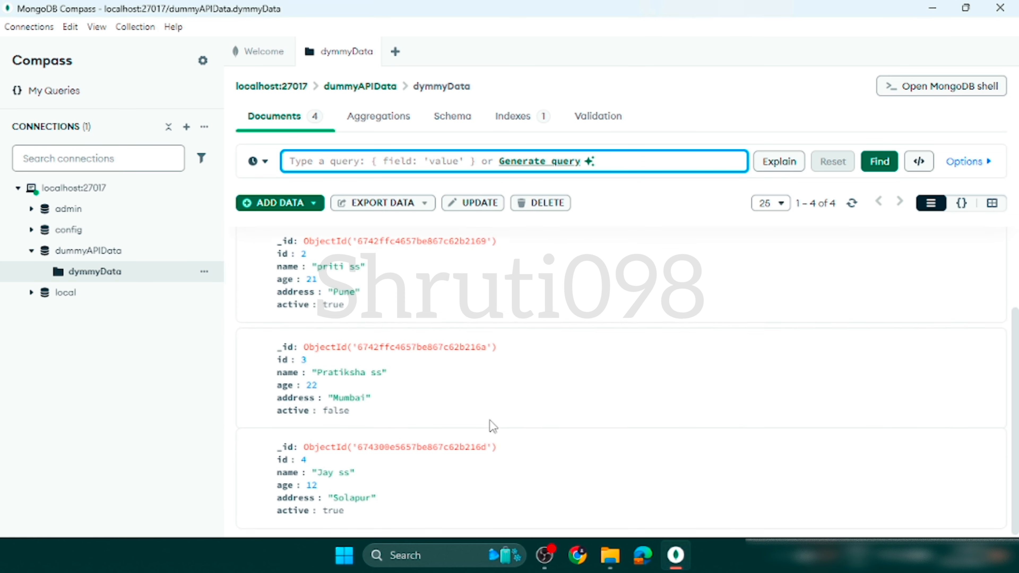
{"action": "scroll", "coordinate": [492, 426], "scroll_direction": "up", "scroll_amount": 3}
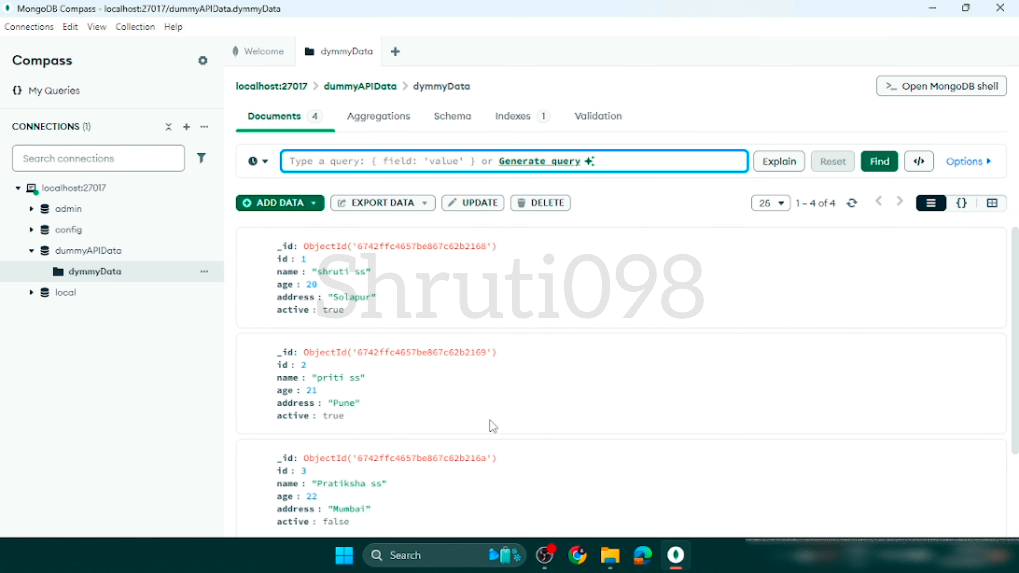
{"action": "left_click", "coordinate": [877, 164]}
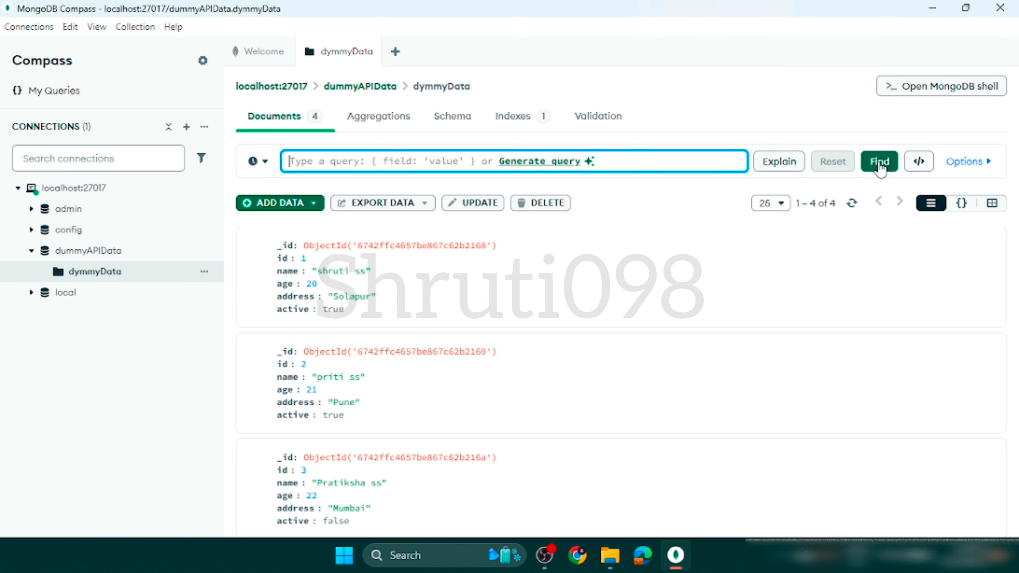
{"action": "scroll", "coordinate": [374, 444], "scroll_direction": "down", "scroll_amount": 3}
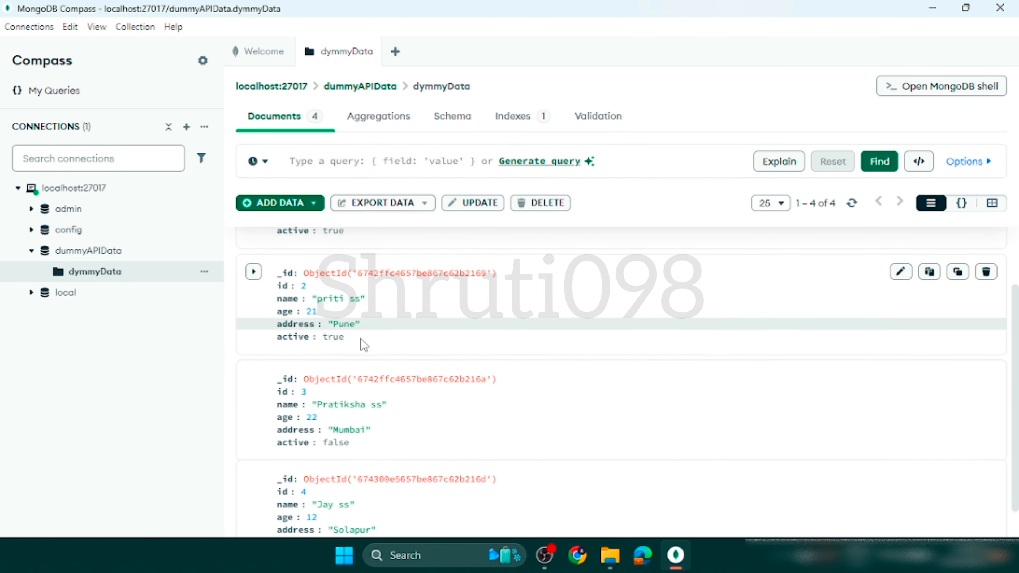
{"action": "scroll", "coordinate": [340, 396], "scroll_direction": "down", "scroll_amount": 1}
{"action": "scroll", "coordinate": [340, 396], "scroll_direction": "up", "scroll_amount": 3}
{"action": "scroll", "coordinate": [340, 397], "scroll_direction": "down", "scroll_amount": 3}
{"action": "scroll", "coordinate": [340, 396], "scroll_direction": "up", "scroll_amount": 3}
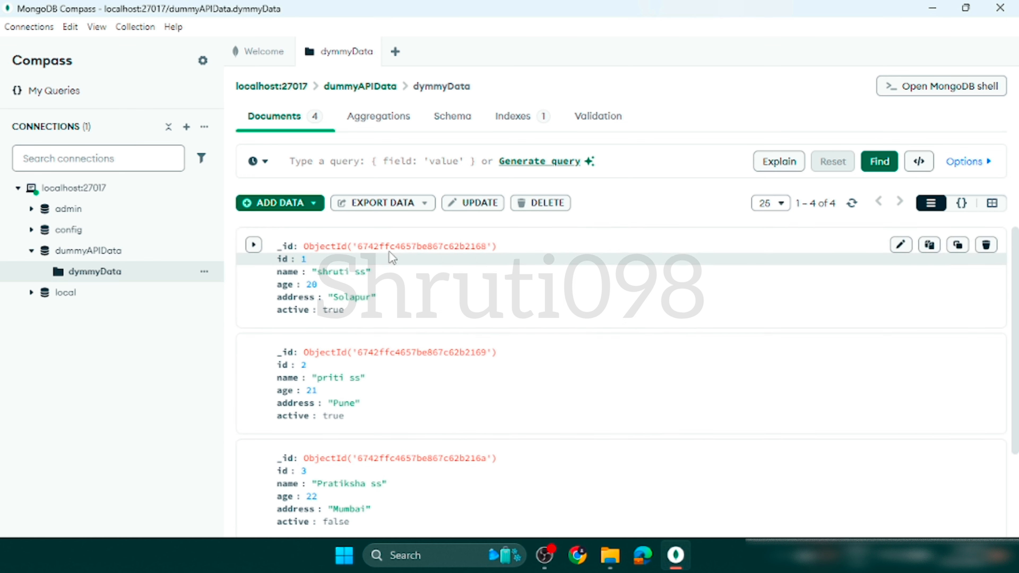
Export the query results of dymmyData with all fields, choosing JSON as the file type.
{"action": "left_click", "coordinate": [424, 204]}
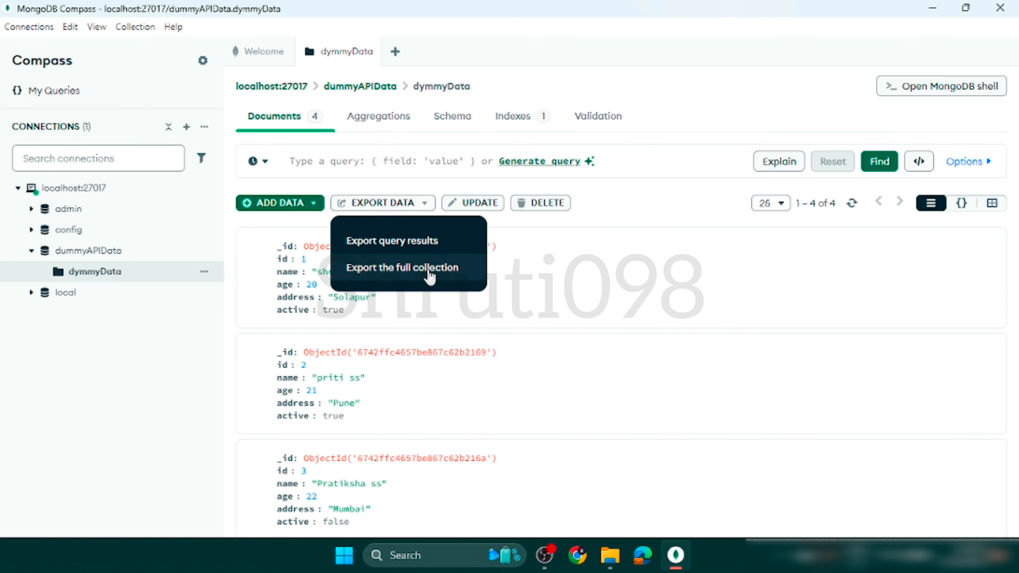
{"action": "left_click", "coordinate": [455, 243]}
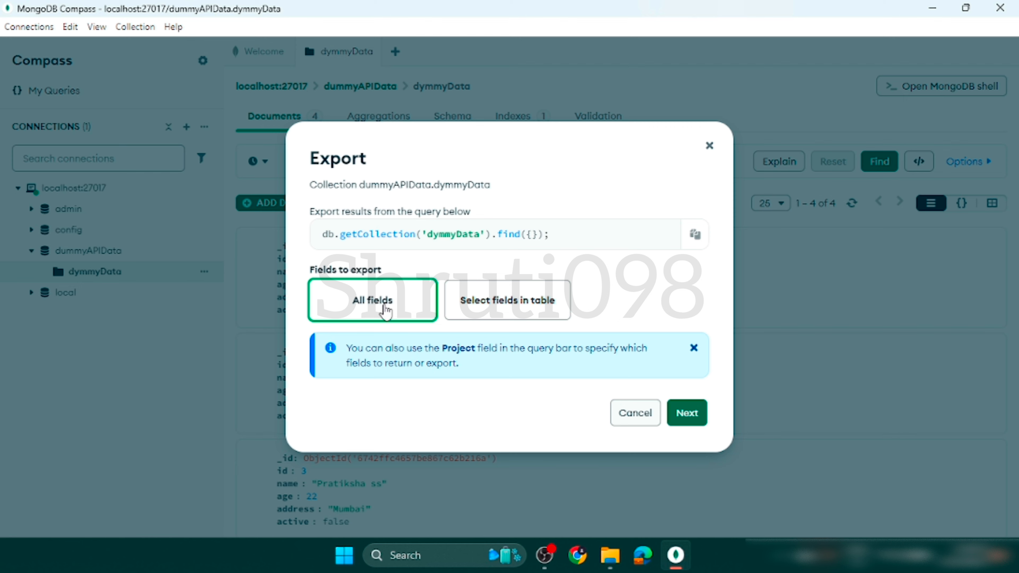
{"action": "left_click", "coordinate": [677, 422]}
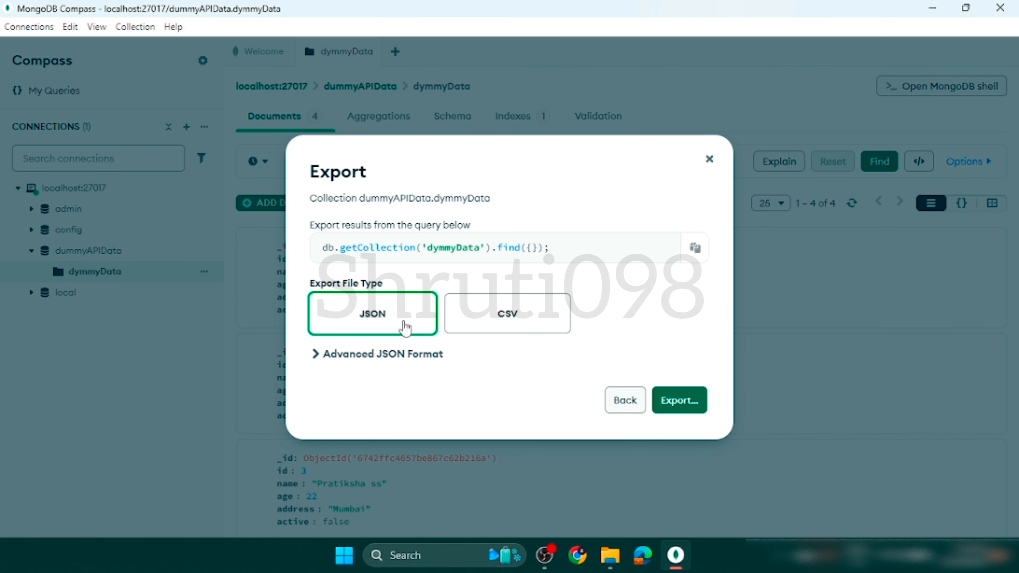
{"action": "left_click", "coordinate": [668, 413]}
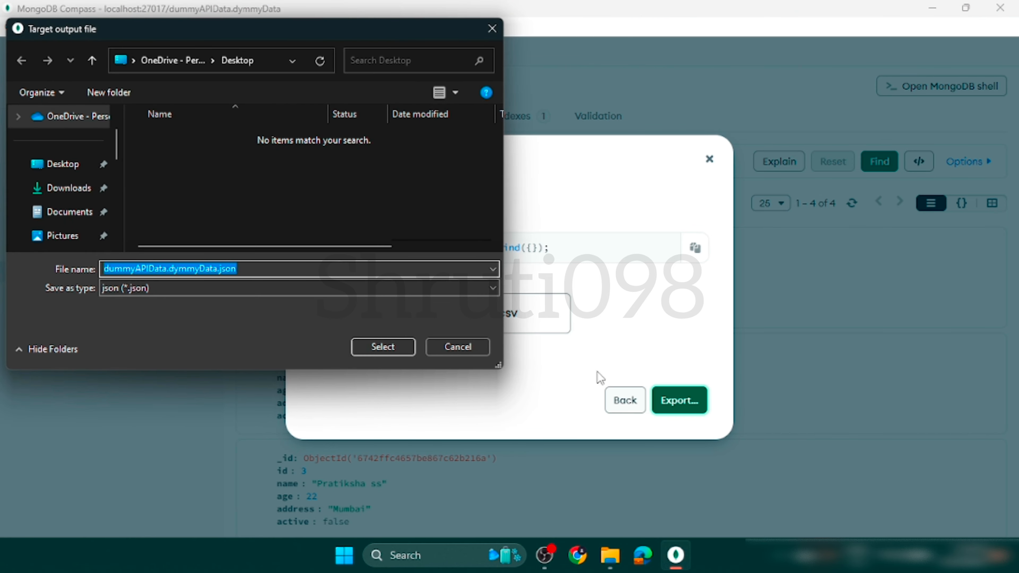
Save the export in the Downloads folder as dummyAPIData.dymmyData.json.
{"action": "left_click", "coordinate": [78, 191]}
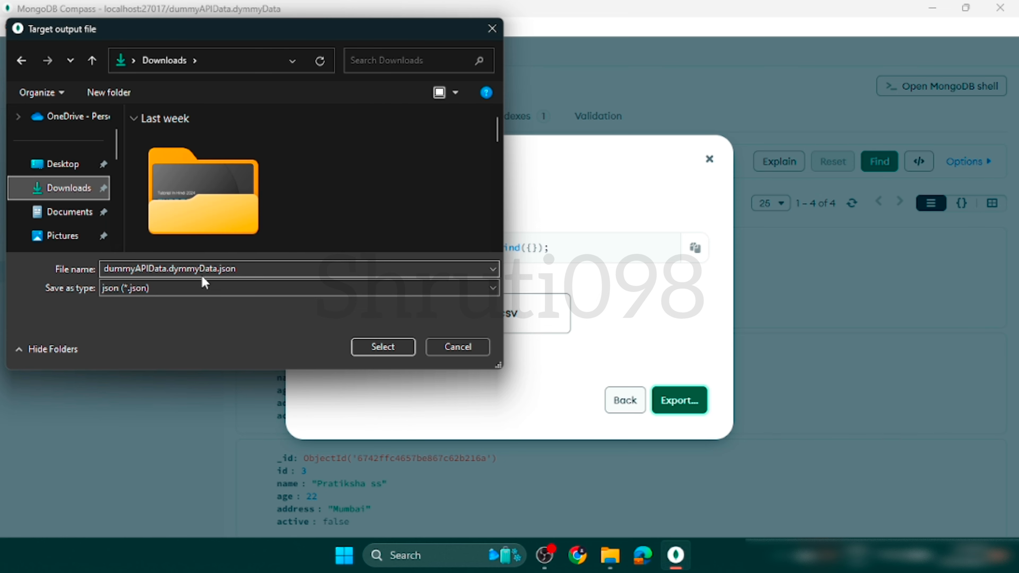
{"action": "left_click", "coordinate": [134, 119]}
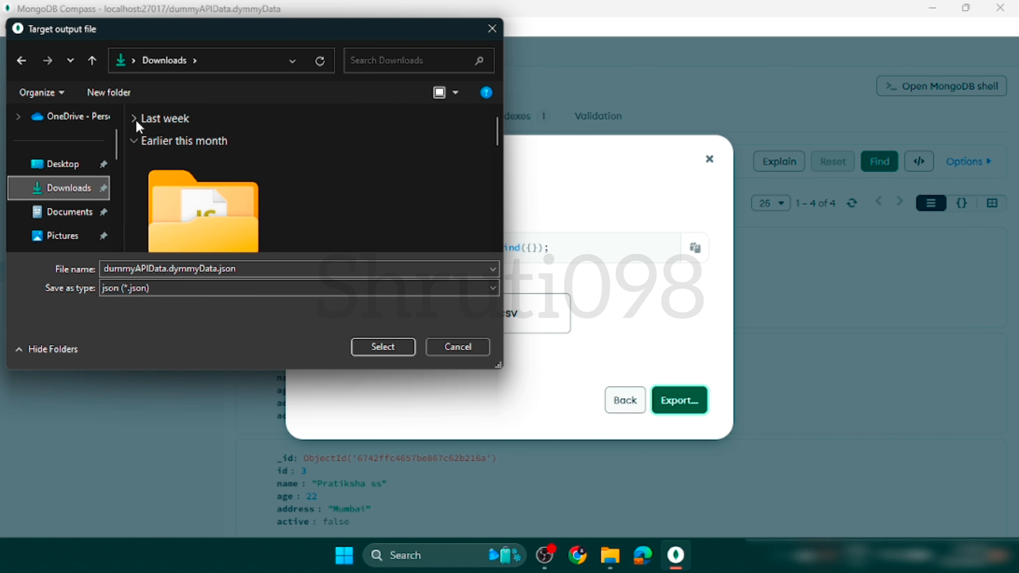
{"action": "left_click", "coordinate": [134, 141]}
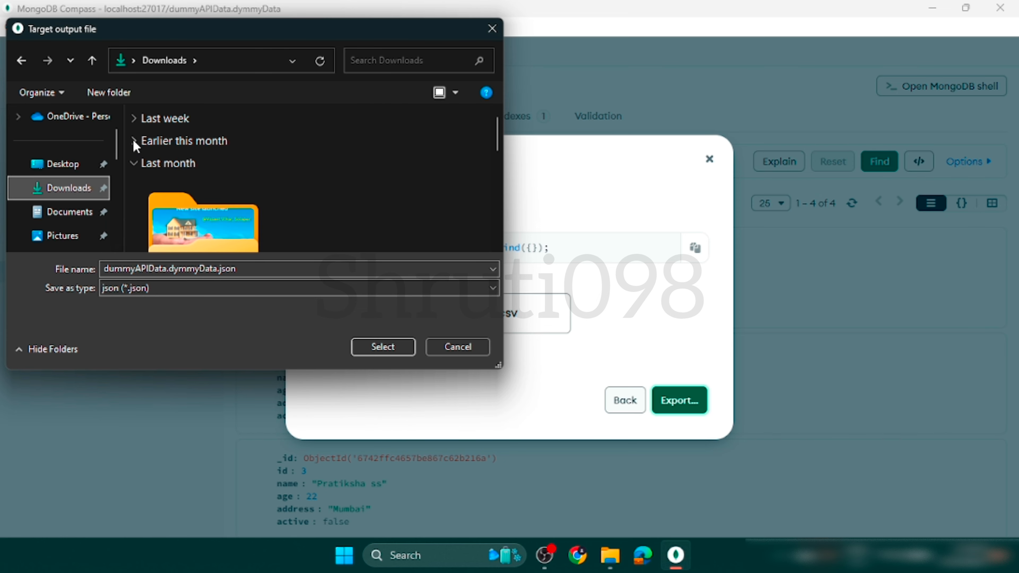
{"action": "left_click", "coordinate": [134, 163]}
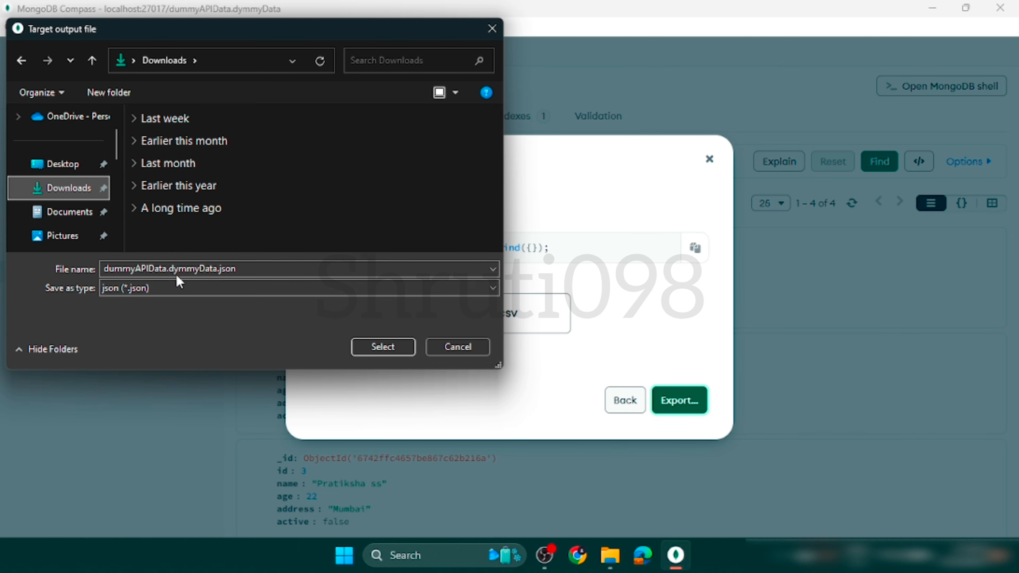
{"action": "left_click", "coordinate": [406, 351]}
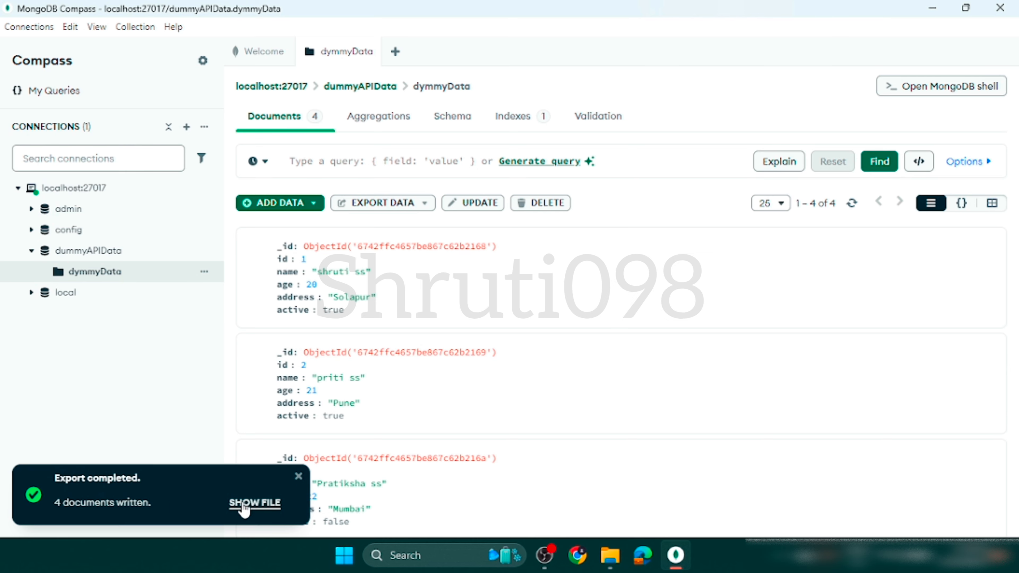
Show the exported JSON file, review its documents in Visual Studio Code, and close the file and the editor.
{"action": "left_click", "coordinate": [255, 503]}
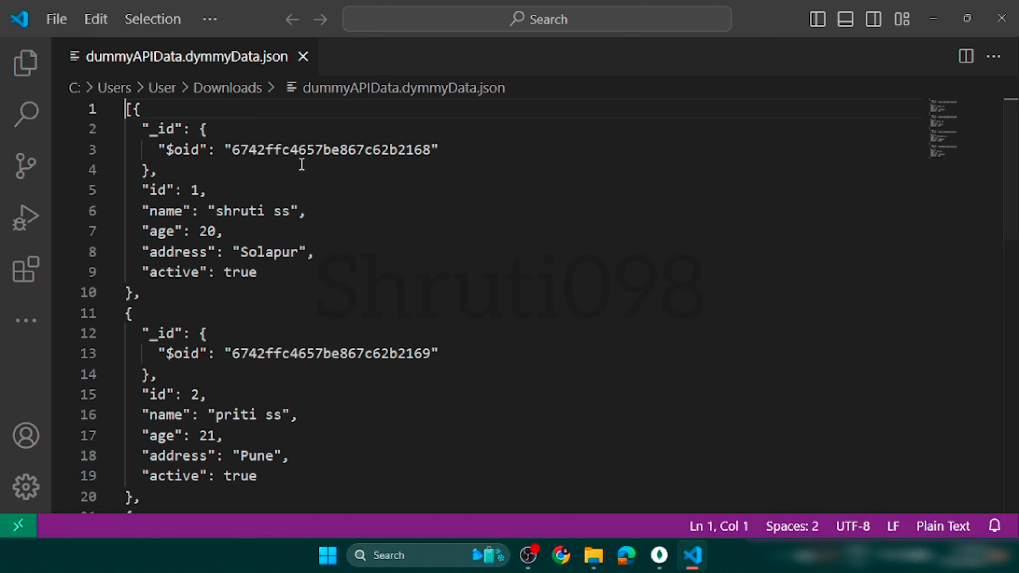
{"action": "scroll", "coordinate": [285, 393], "scroll_direction": "down", "scroll_amount": 10}
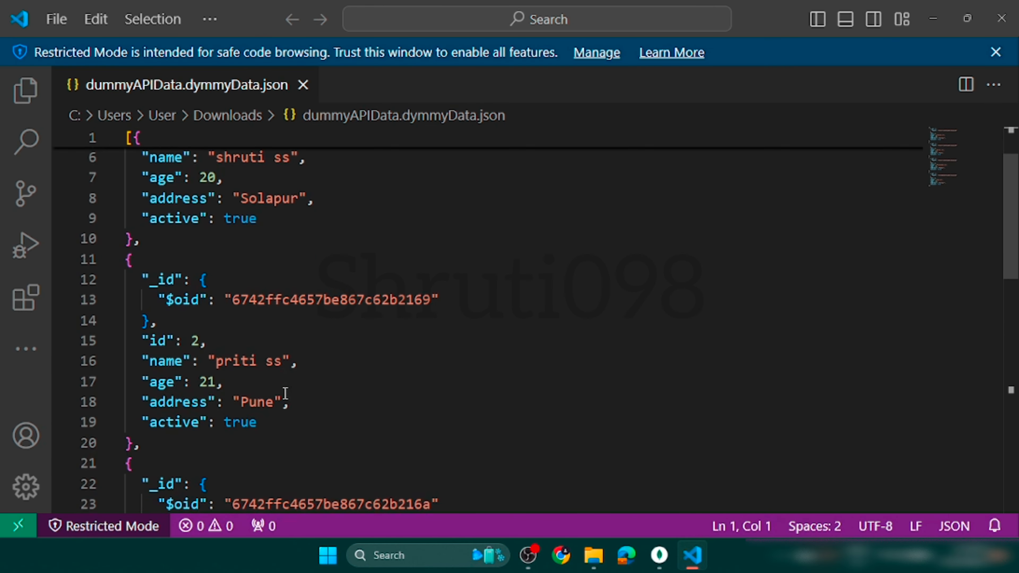
{"action": "scroll", "coordinate": [285, 393], "scroll_direction": "down", "scroll_amount": 3}
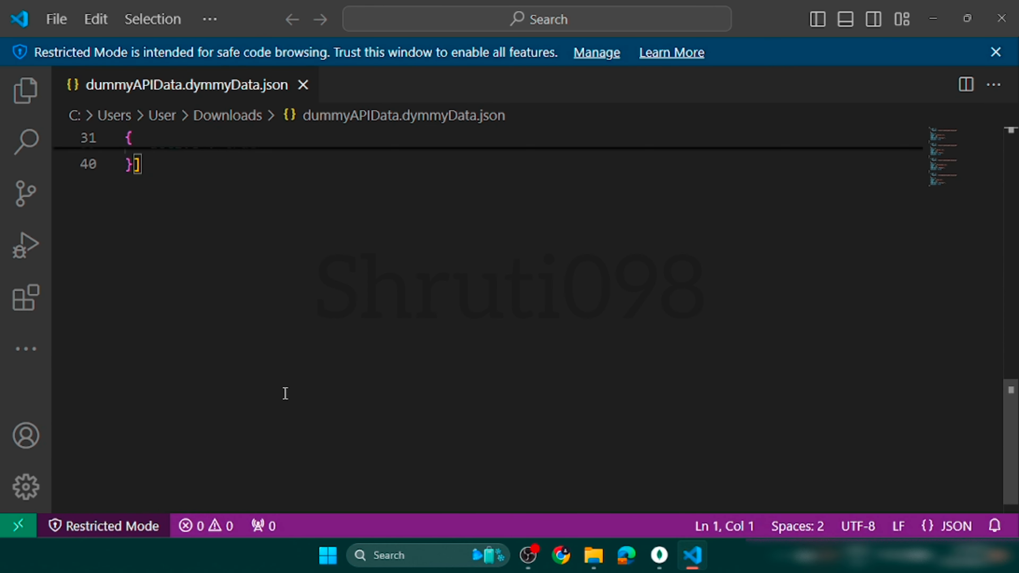
{"action": "scroll", "coordinate": [285, 393], "scroll_direction": "up", "scroll_amount": 4}
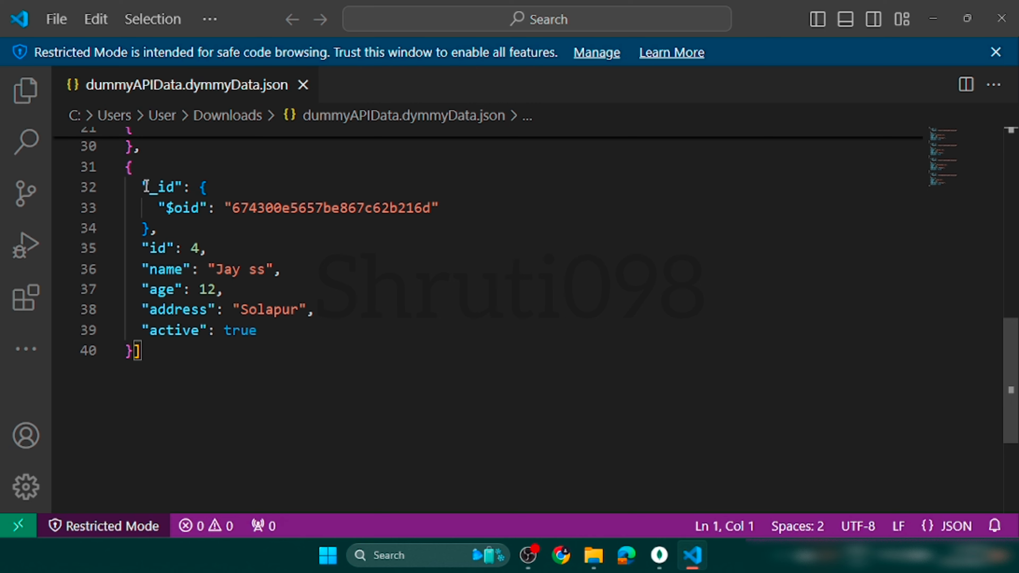
{"action": "left_click_drag", "start_coordinate": [144, 180], "coordinate": [321, 336]}
{"action": "scroll", "coordinate": [323, 336], "scroll_direction": "up", "scroll_amount": 10}
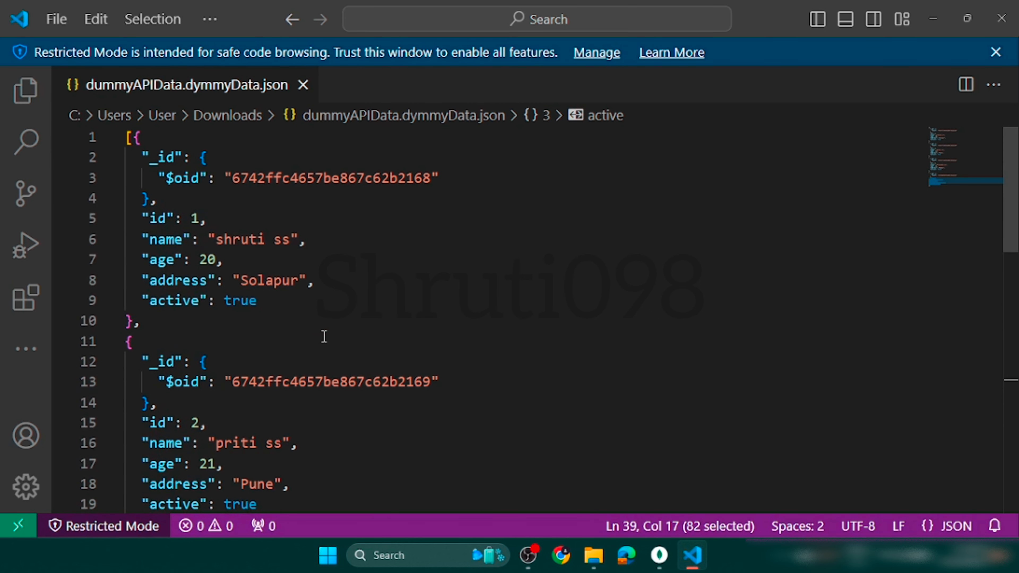
{"action": "left_click", "coordinate": [303, 85]}
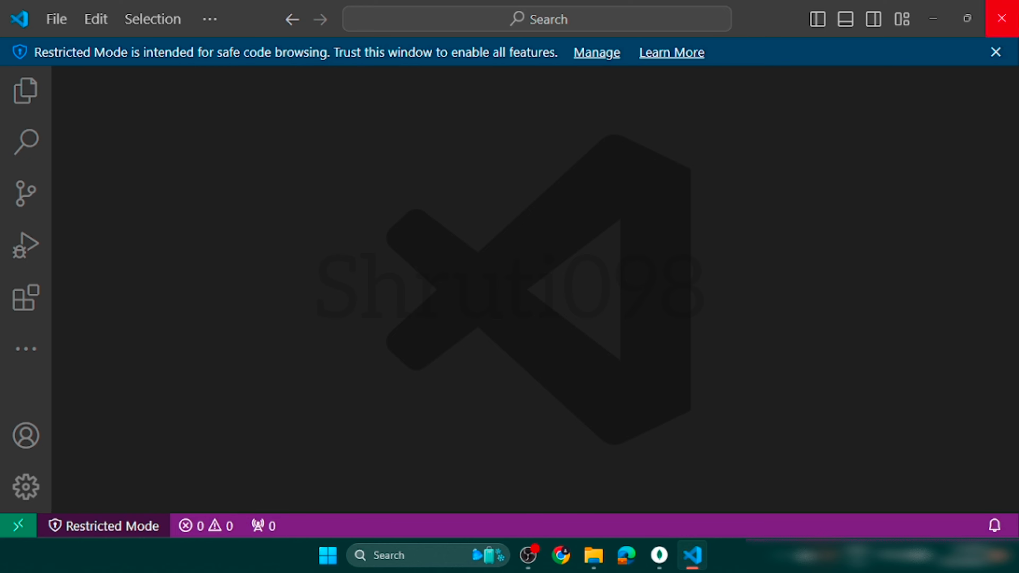
{"action": "left_click", "coordinate": [1001, 18]}
Delete dummyAPIData.dymmyData.json from Downloads, undoing and repeating the deletion, and close the folder window.
{"action": "key", "text": "Delete"}
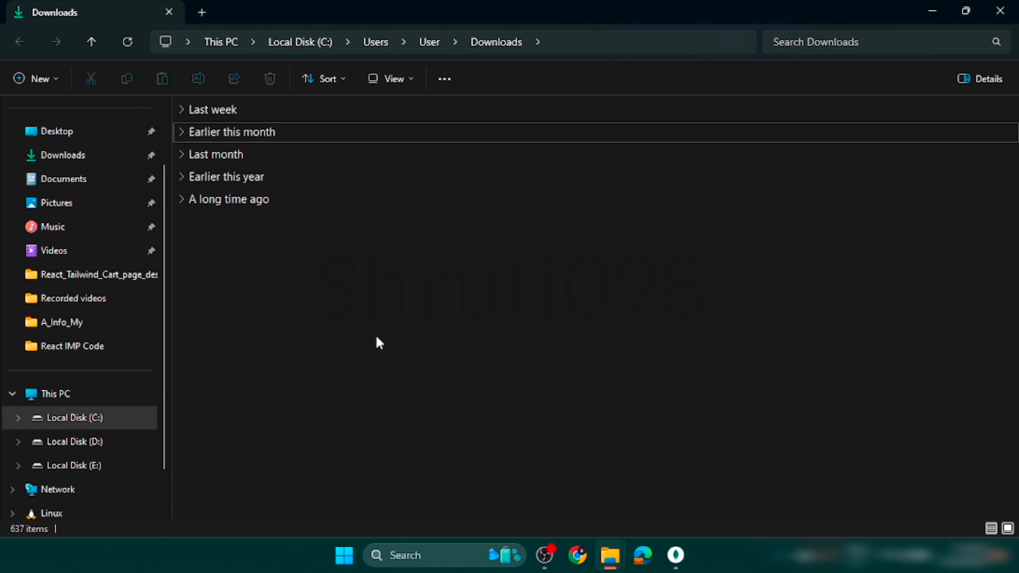
{"action": "key", "text": "ctrl+z"}
{"action": "left_click", "coordinate": [235, 154]}
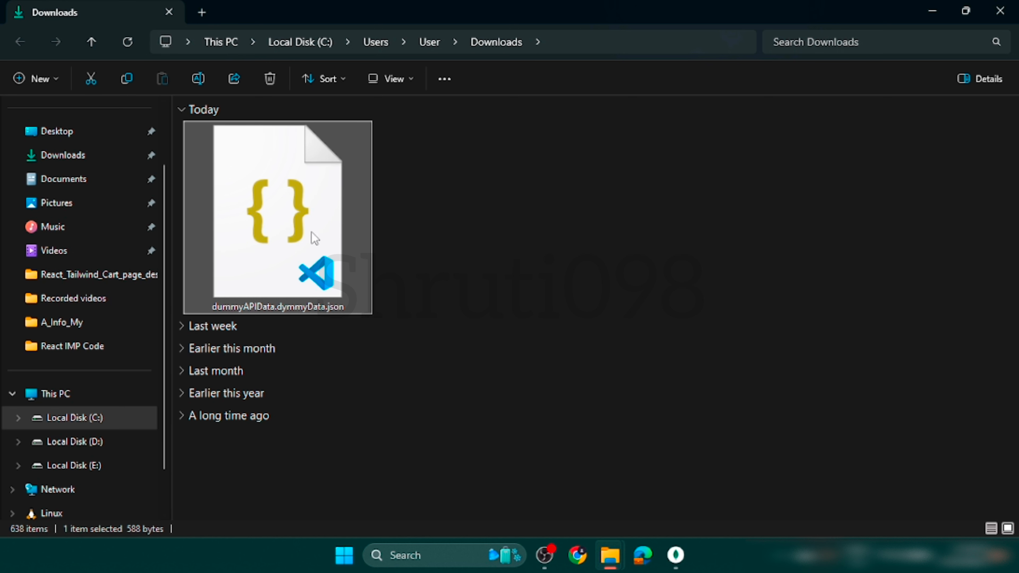
{"action": "key", "text": "Delete"}
{"action": "left_click", "coordinate": [1000, 11]}
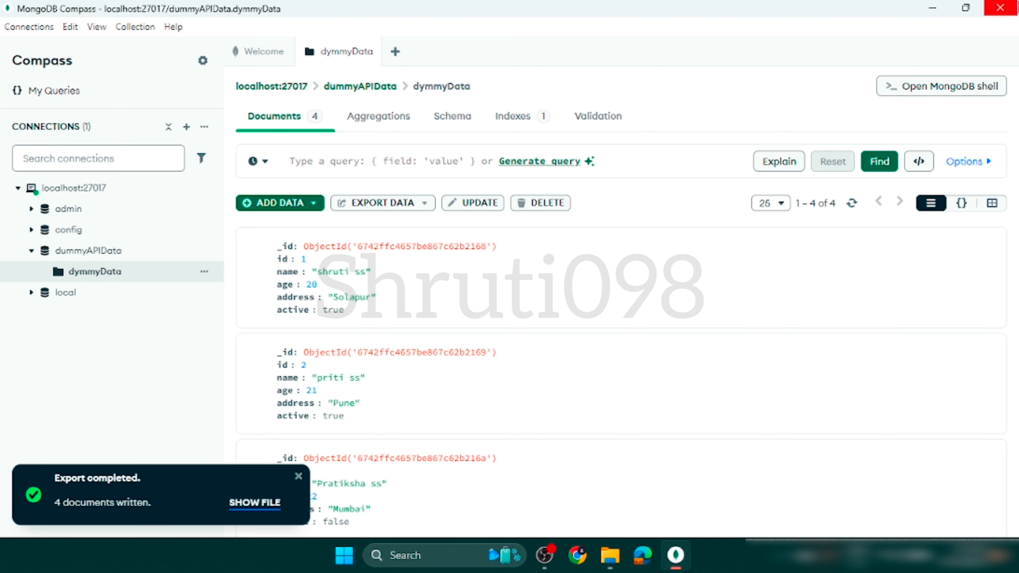
Open the bulk delete dialog for the unfiltered dymmyData collection, review the document preview, and cancel without deleting.
{"action": "scroll", "coordinate": [494, 277], "scroll_direction": "down", "scroll_amount": 3}
{"action": "scroll", "coordinate": [494, 276], "scroll_direction": "up", "scroll_amount": 3}
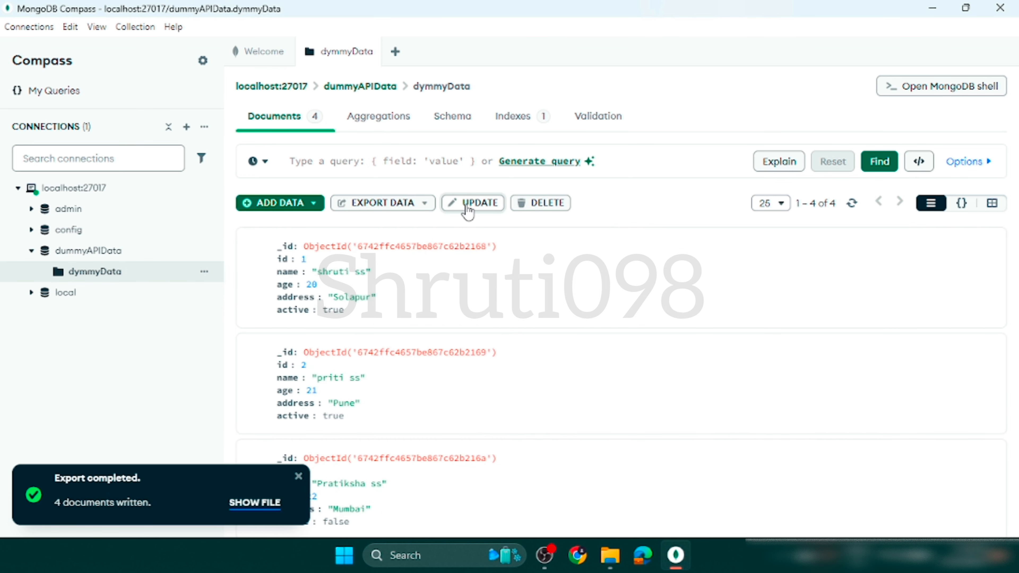
{"action": "mouse_move", "coordinate": [272, 244]}
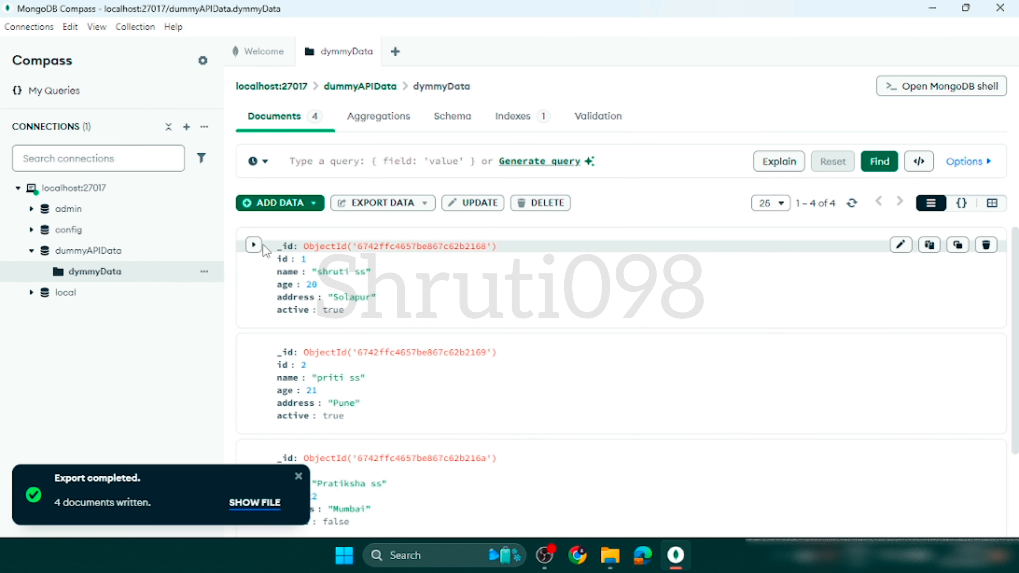
{"action": "left_click", "coordinate": [543, 204]}
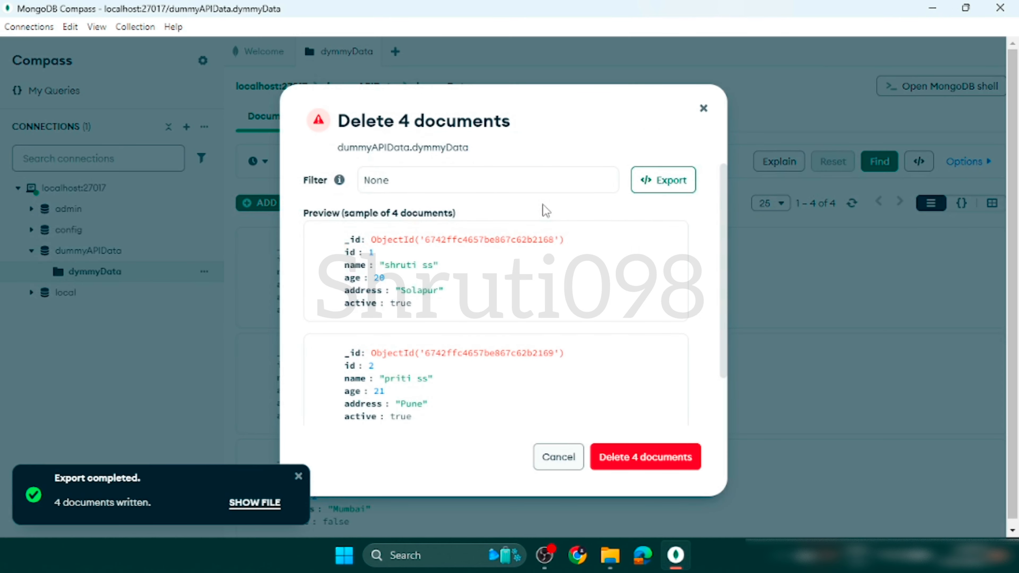
{"action": "scroll", "coordinate": [421, 347], "scroll_direction": "down", "scroll_amount": 5}
{"action": "scroll", "coordinate": [420, 347], "scroll_direction": "up", "scroll_amount": 5}
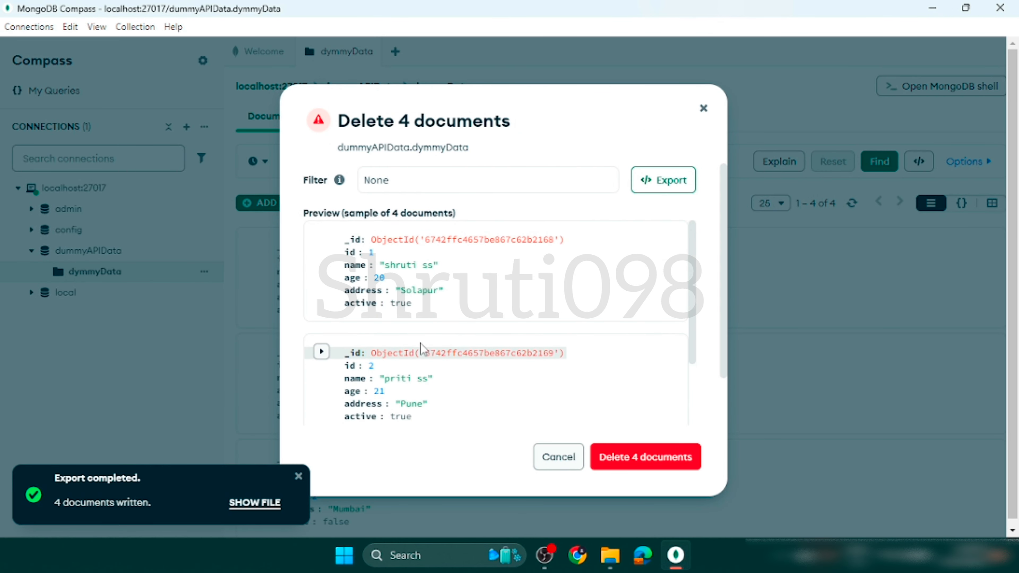
{"action": "scroll", "coordinate": [420, 348], "scroll_direction": "down", "scroll_amount": 5}
{"action": "scroll", "coordinate": [421, 348], "scroll_direction": "up", "scroll_amount": 5}
{"action": "scroll", "coordinate": [358, 386], "scroll_direction": "down", "scroll_amount": 5}
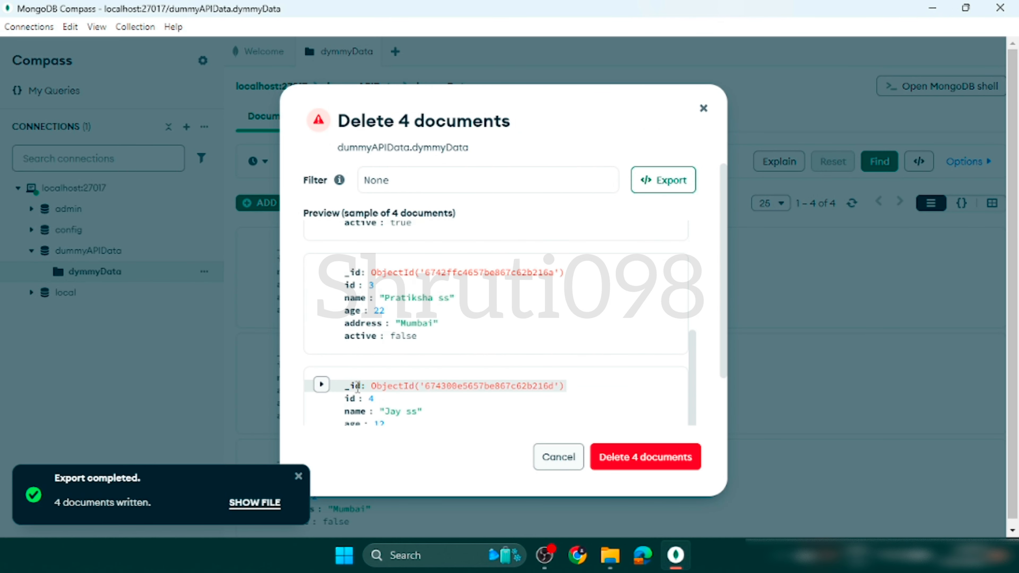
{"action": "scroll", "coordinate": [421, 395], "scroll_direction": "down", "scroll_amount": 3}
{"action": "scroll", "coordinate": [425, 391], "scroll_direction": "up", "scroll_amount": 3}
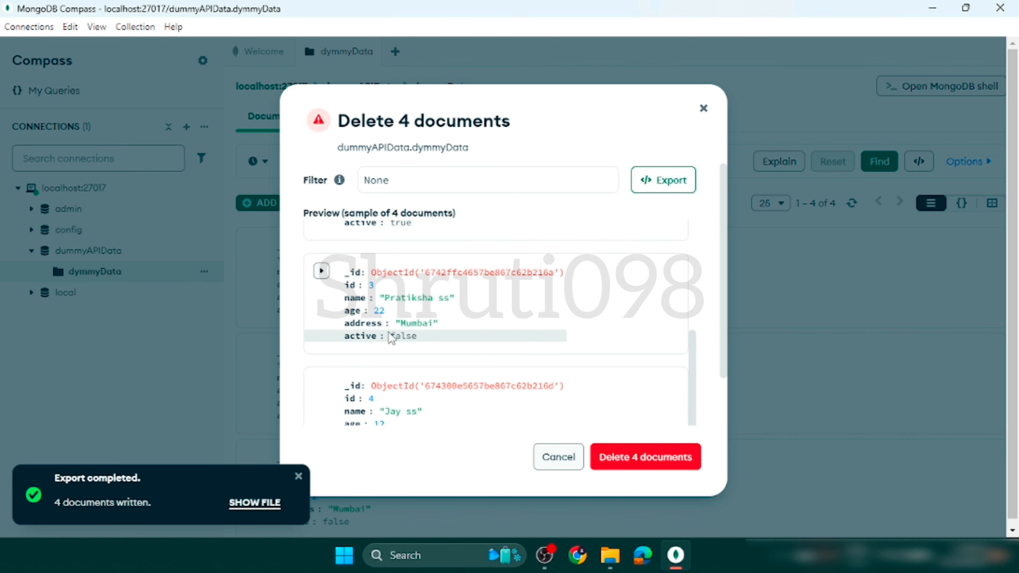
{"action": "scroll", "coordinate": [530, 347], "scroll_direction": "up", "scroll_amount": 3}
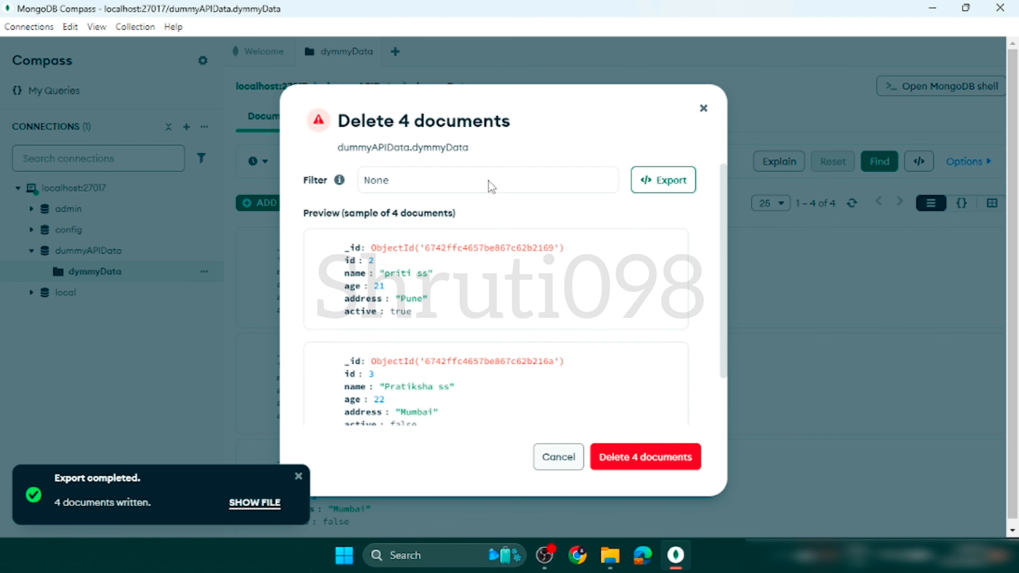
{"action": "scroll", "coordinate": [461, 261], "scroll_direction": "up", "scroll_amount": 3}
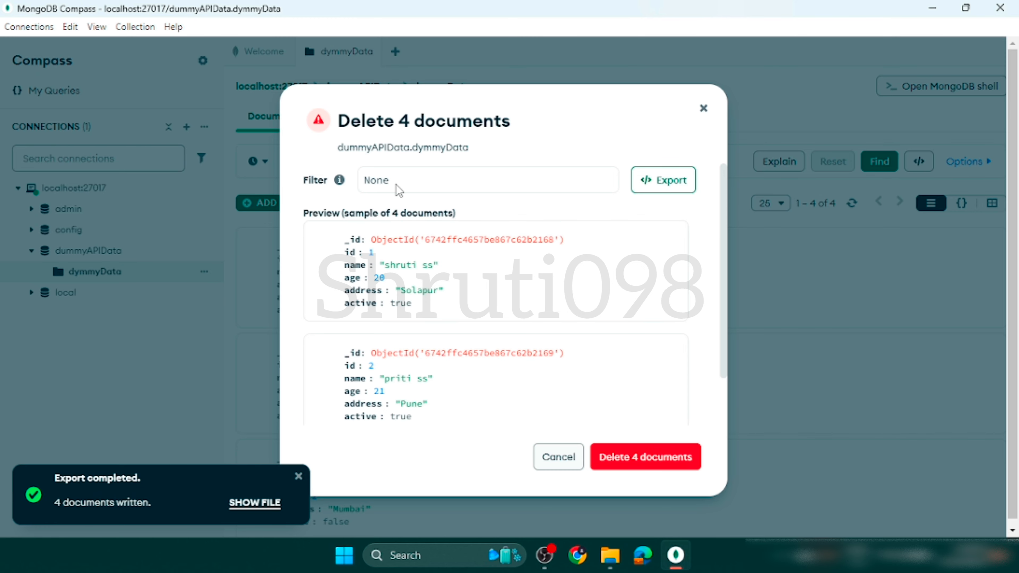
{"action": "scroll", "coordinate": [397, 185], "scroll_direction": "down", "scroll_amount": 1}
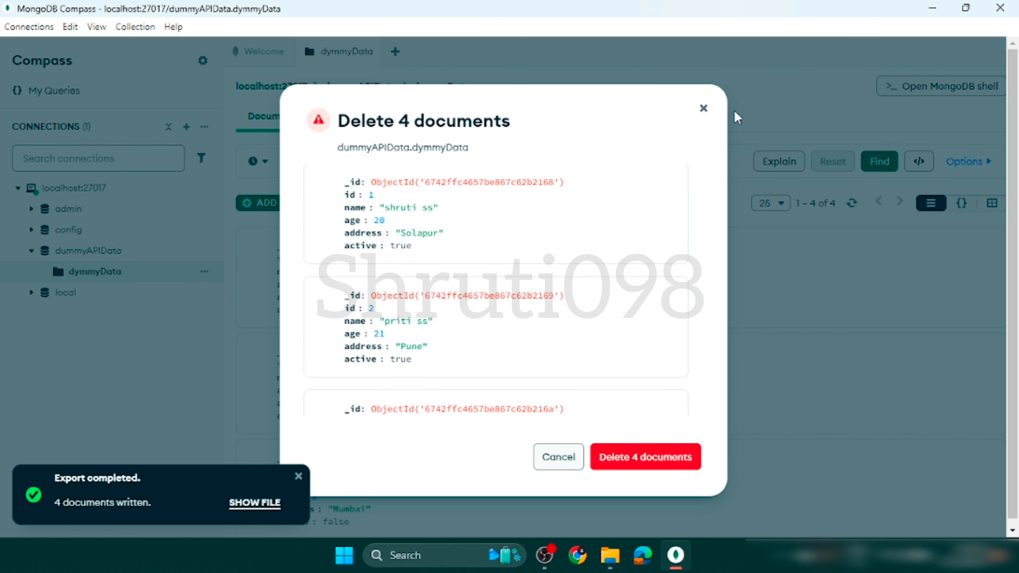
{"action": "left_click", "coordinate": [553, 455]}
Open the bulk update dialog for the collection, examine its filter and $set expression, and close it without updating.
{"action": "scroll", "coordinate": [545, 459], "scroll_direction": "down", "scroll_amount": 3}
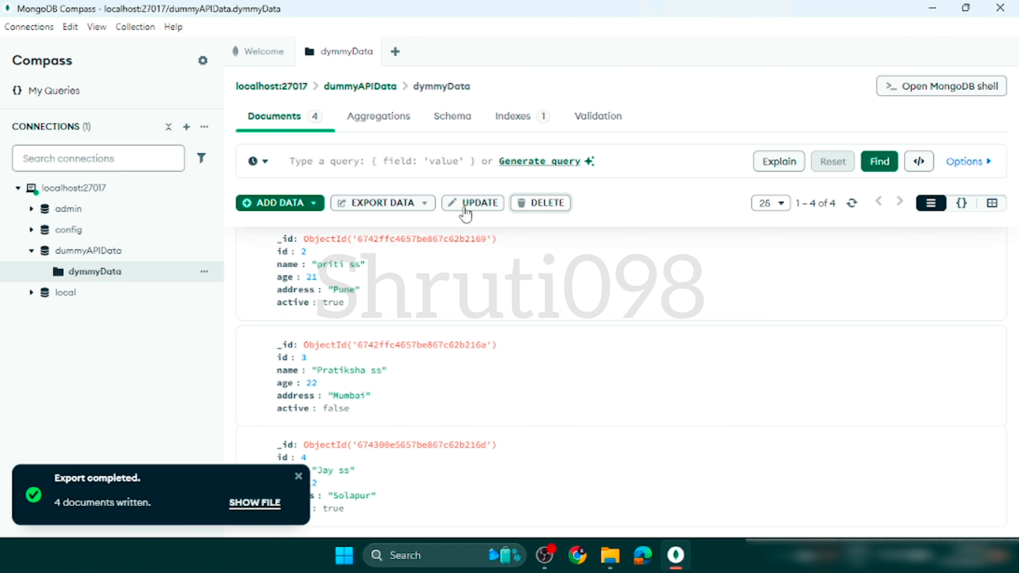
{"action": "left_click", "coordinate": [482, 203]}
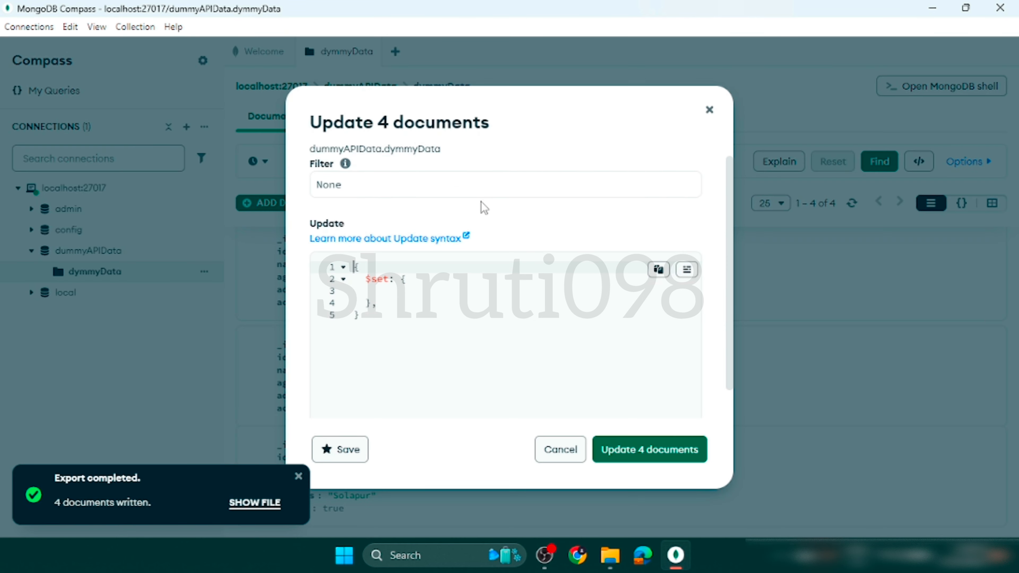
{"action": "scroll", "coordinate": [395, 389], "scroll_direction": "down", "scroll_amount": 1}
{"action": "scroll", "coordinate": [396, 389], "scroll_direction": "up", "scroll_amount": 1}
{"action": "scroll", "coordinate": [396, 389], "scroll_direction": "down", "scroll_amount": 1}
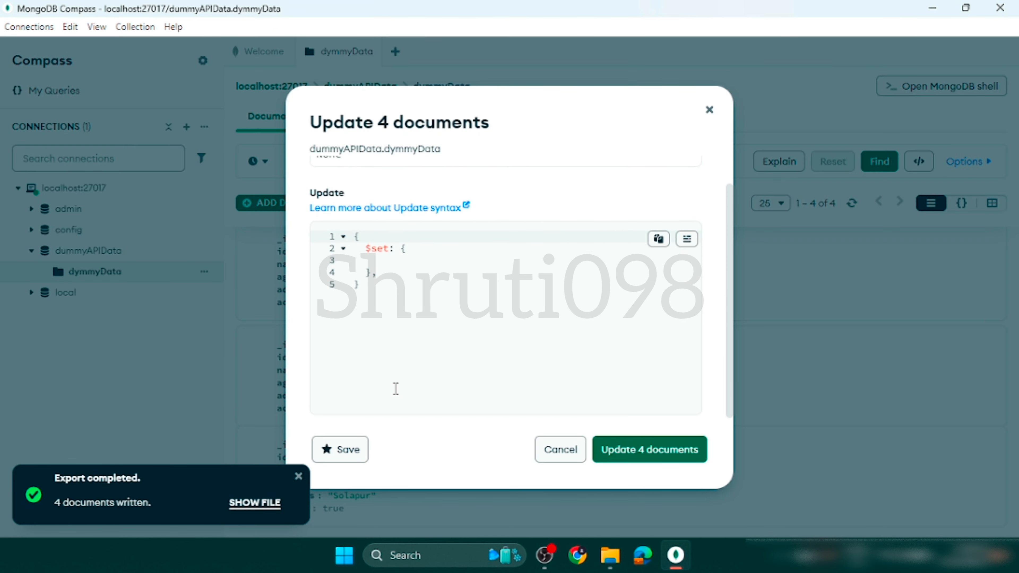
{"action": "scroll", "coordinate": [396, 389], "scroll_direction": "up", "scroll_amount": 1}
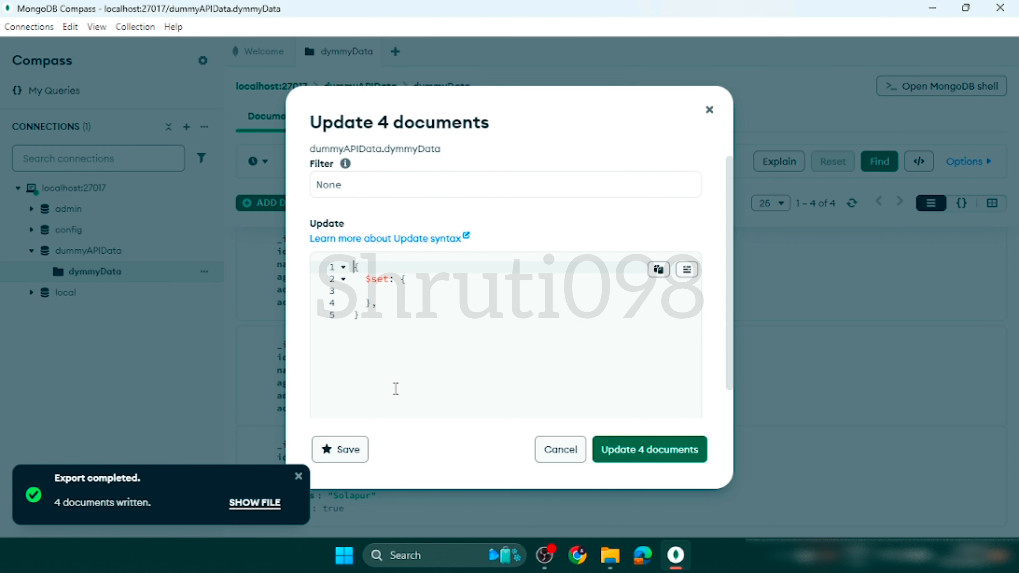
{"action": "left_click", "coordinate": [709, 113]}
{"action": "scroll", "coordinate": [405, 358], "scroll_direction": "up", "scroll_amount": 2}
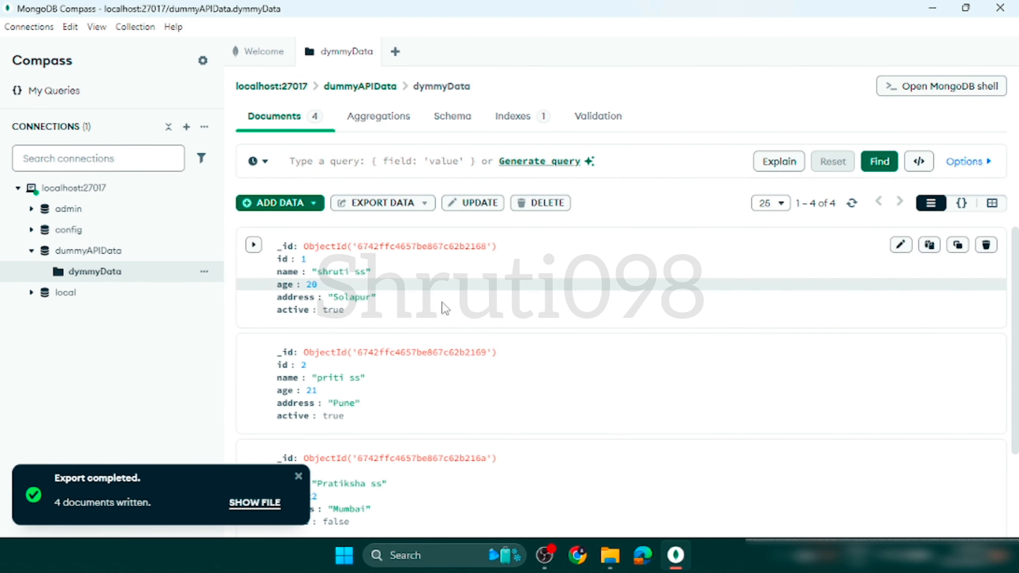
Dismiss the export notification and look through the collection's documents down to id 4.
{"action": "scroll", "coordinate": [437, 411], "scroll_direction": "down", "scroll_amount": 2}
{"action": "scroll", "coordinate": [437, 412], "scroll_direction": "up", "scroll_amount": 2}
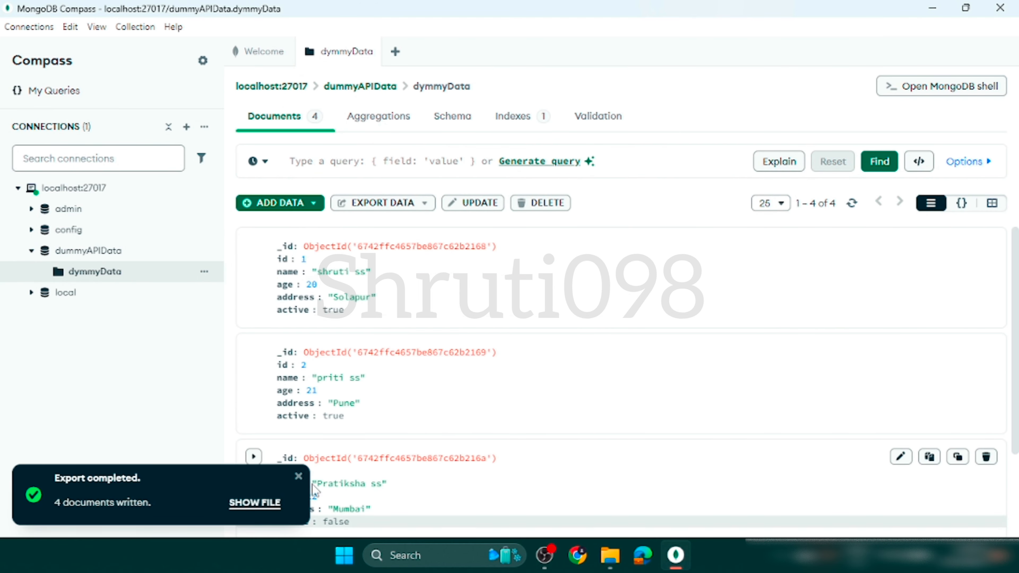
{"action": "left_click", "coordinate": [299, 475]}
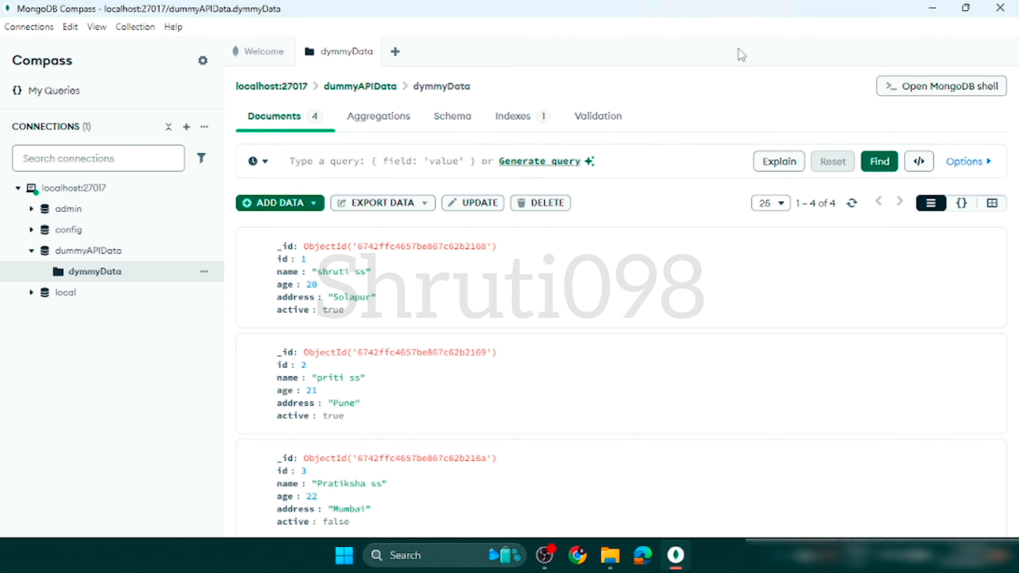
{"action": "scroll", "coordinate": [495, 387], "scroll_direction": "down", "scroll_amount": 2}
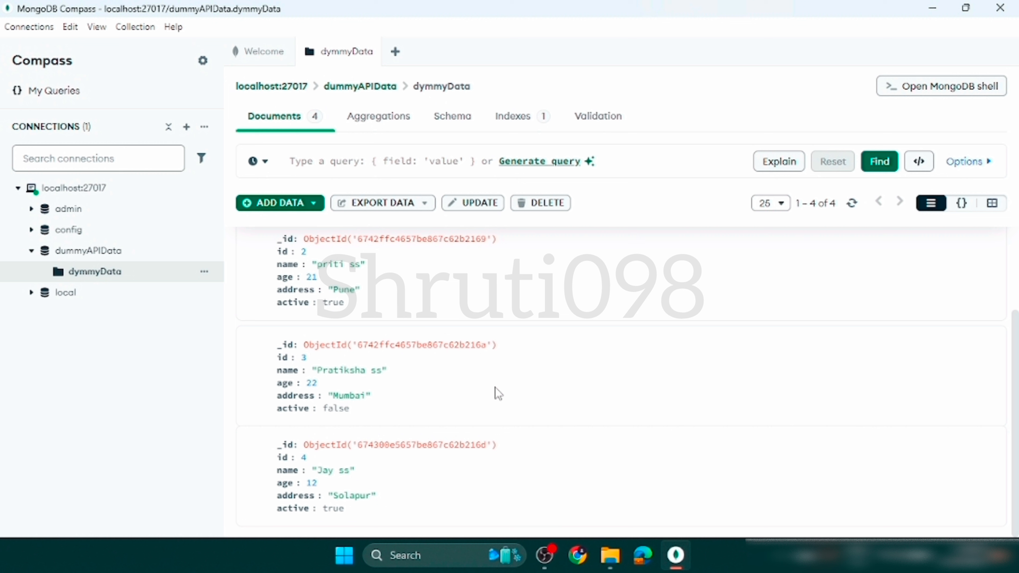